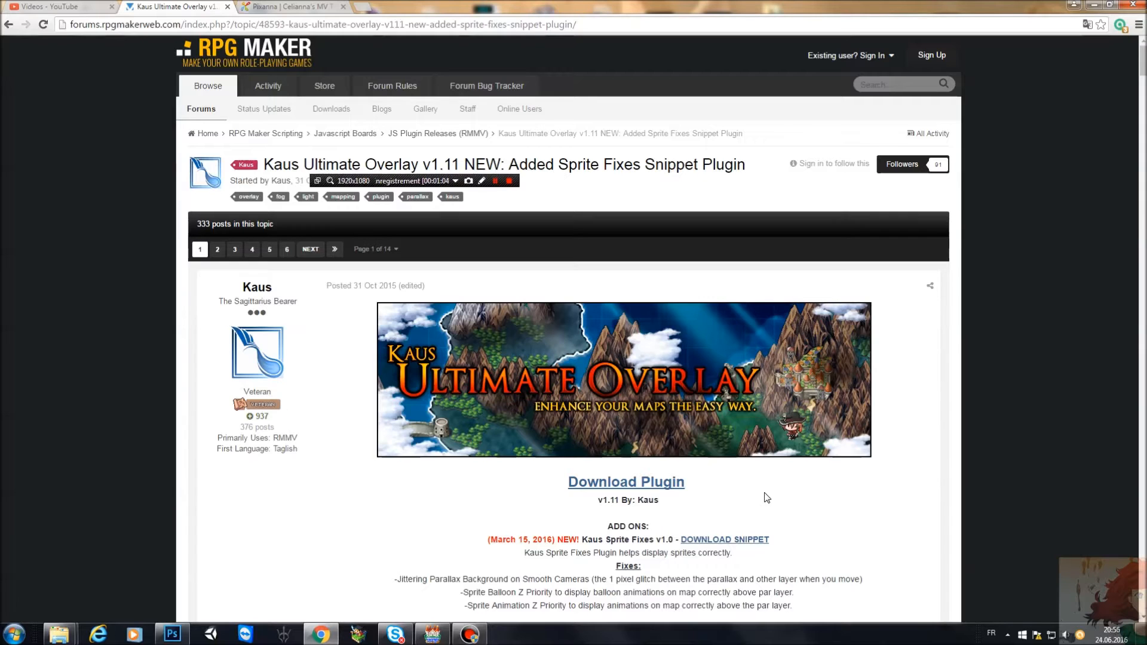
# Examine the Kaus Ultimate Overlay forum topic, including download links, layer explanations, bush region, fog depths, FAQ and tutorials
pyautogui.scroll(-2, 766, 498)
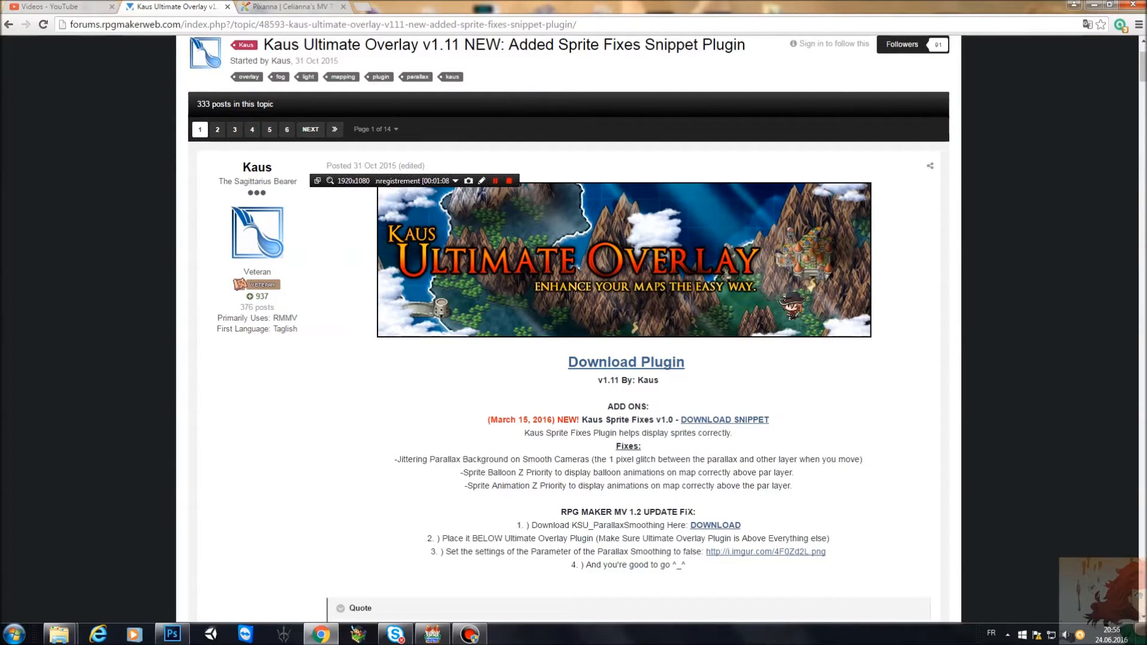
pyautogui.scroll(-1, 690, 520)
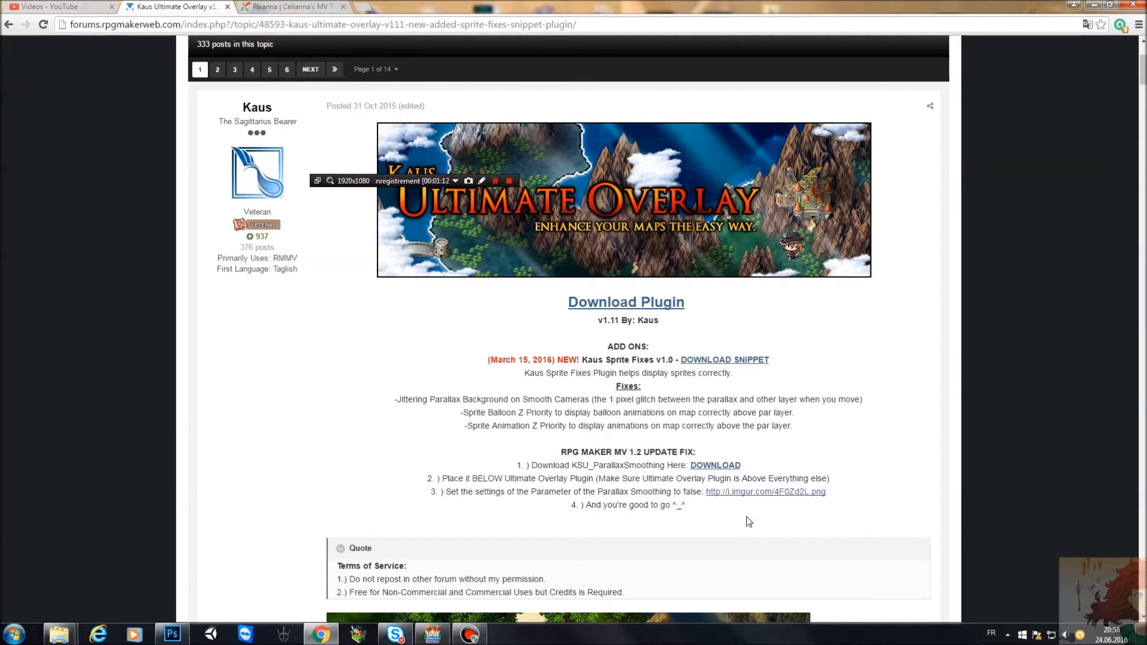
pyautogui.scroll(-7, 791, 471)
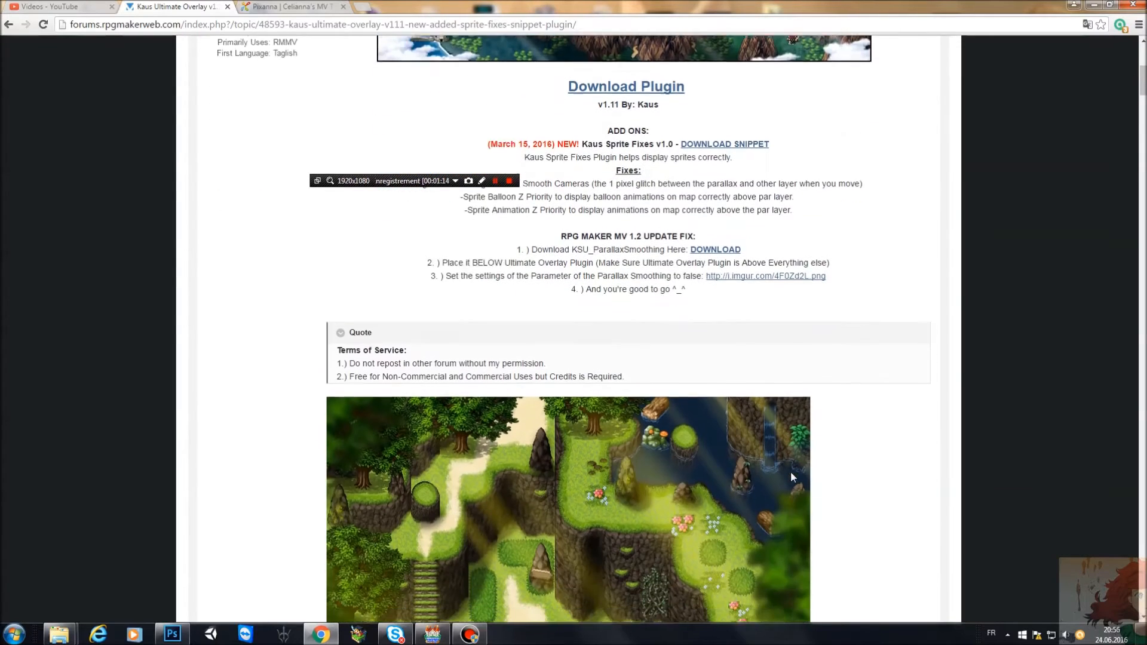
pyautogui.scroll(-7, 748, 419)
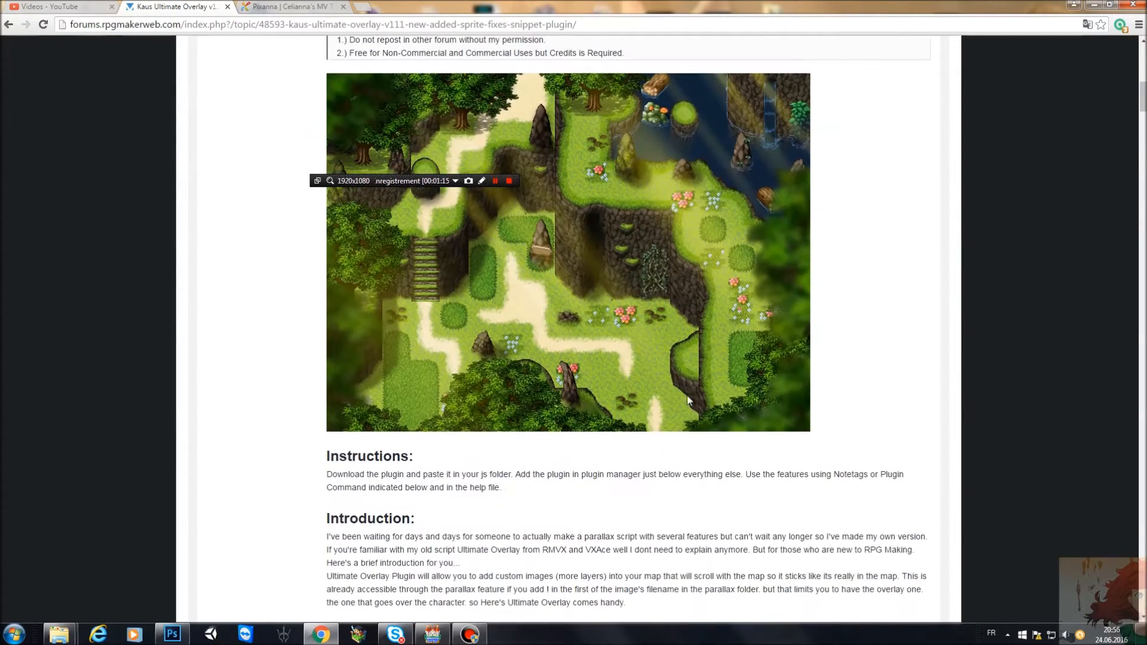
pyautogui.scroll(-2, 535, 460)
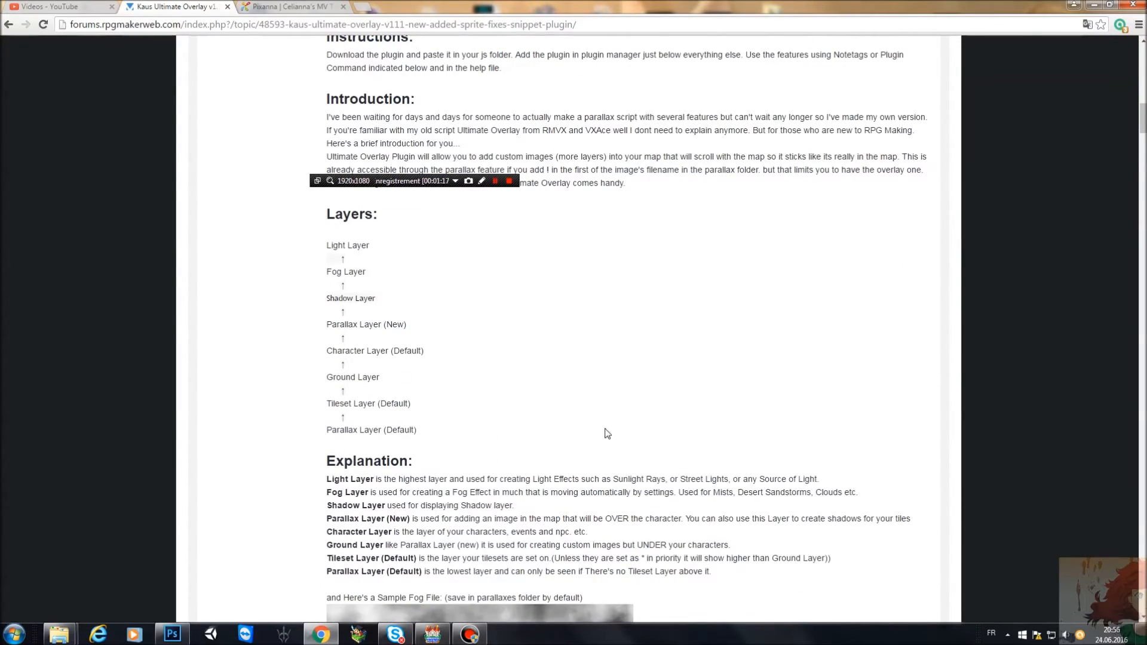
pyautogui.scroll(-2, 693, 531)
pyautogui.scroll(-5, 693, 532)
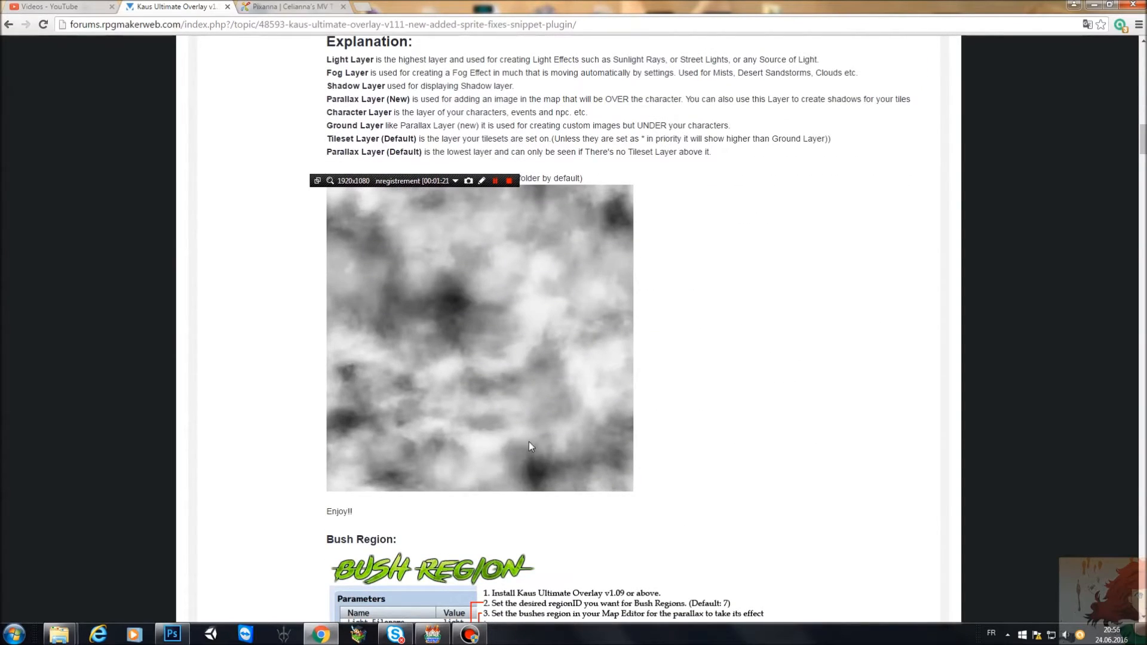
pyautogui.scroll(-2, 561, 450)
pyautogui.scroll(-1, 568, 450)
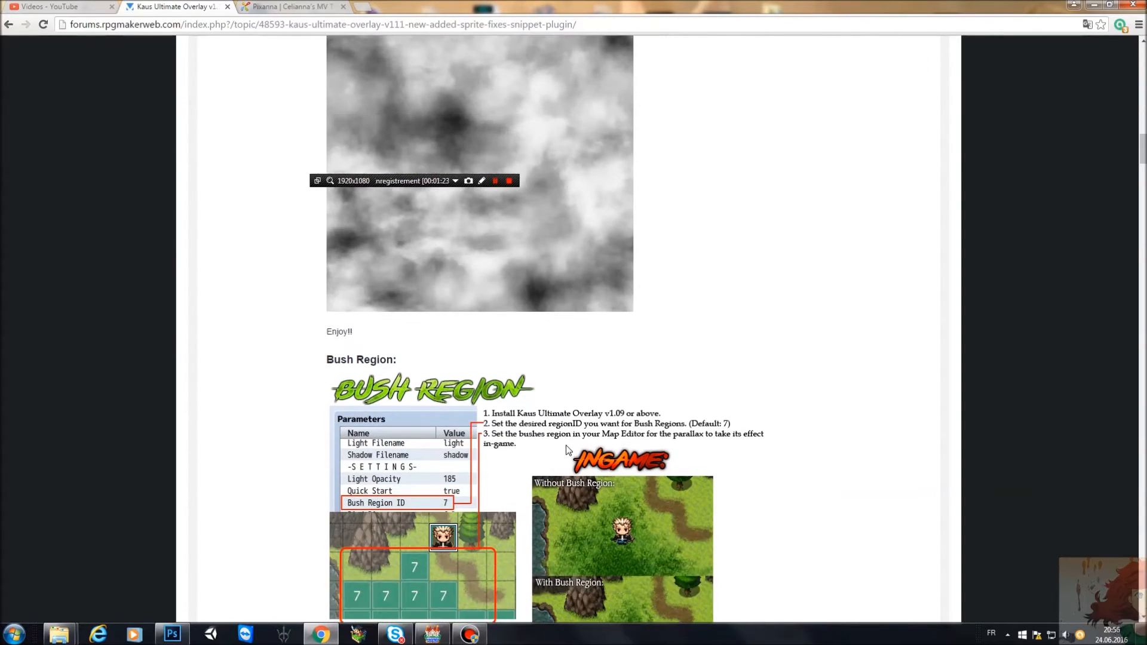
pyautogui.scroll(-3, 673, 493)
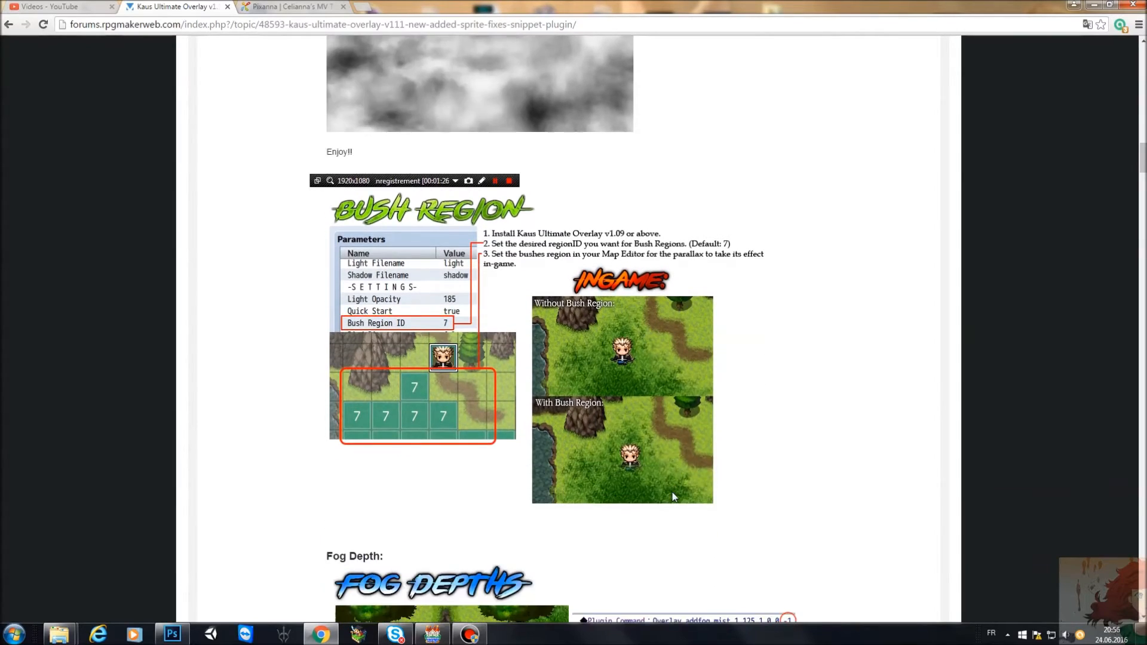
pyautogui.scroll(-15, 672, 496)
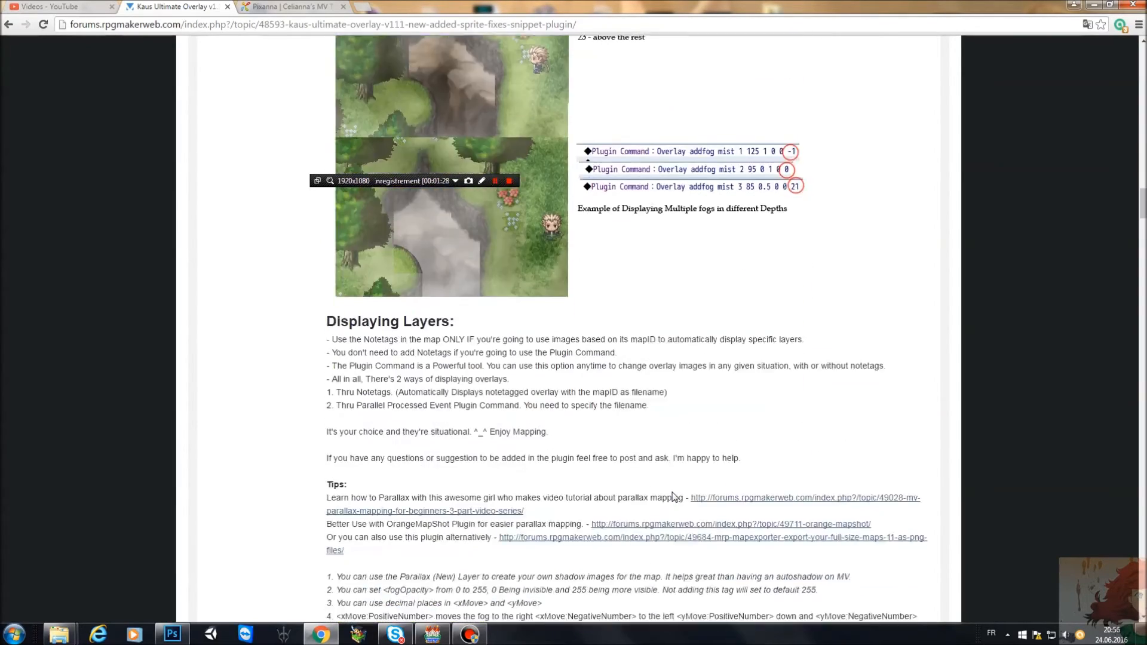
pyautogui.scroll(-13, 672, 495)
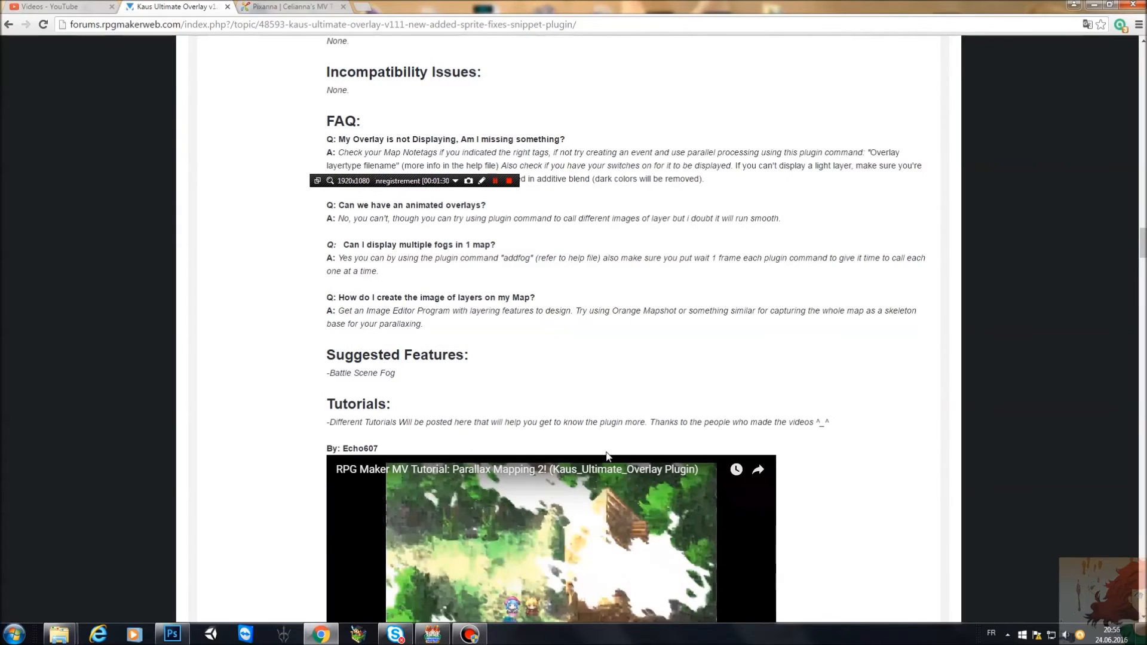
pyautogui.scroll(-4, 605, 455)
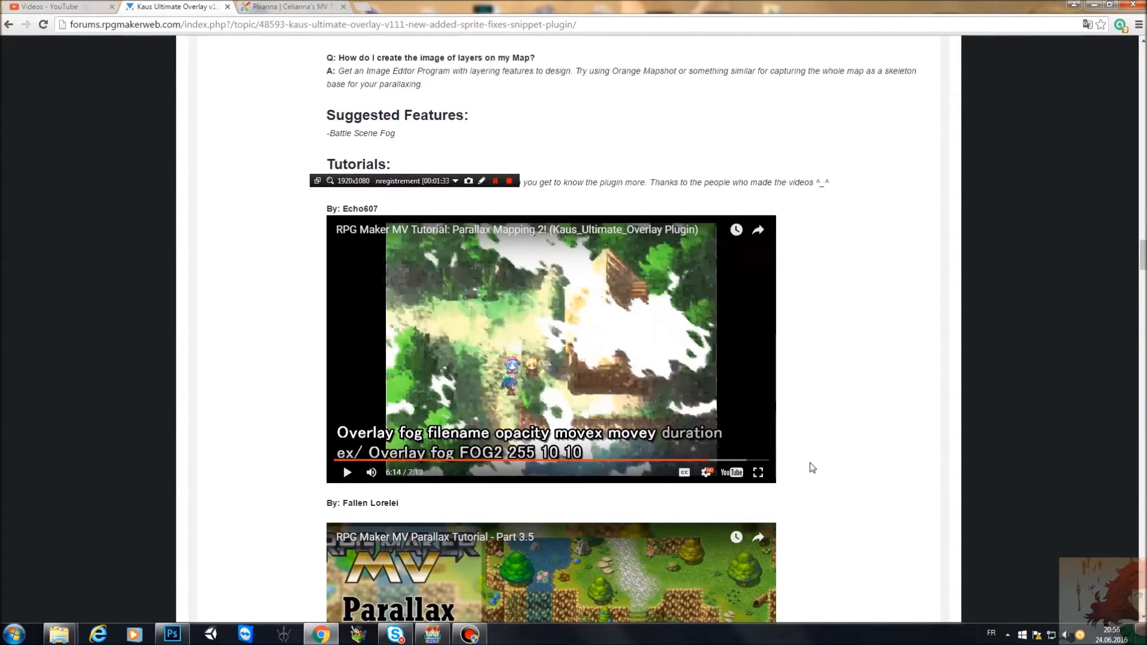
pyautogui.scroll(20, 777, 469)
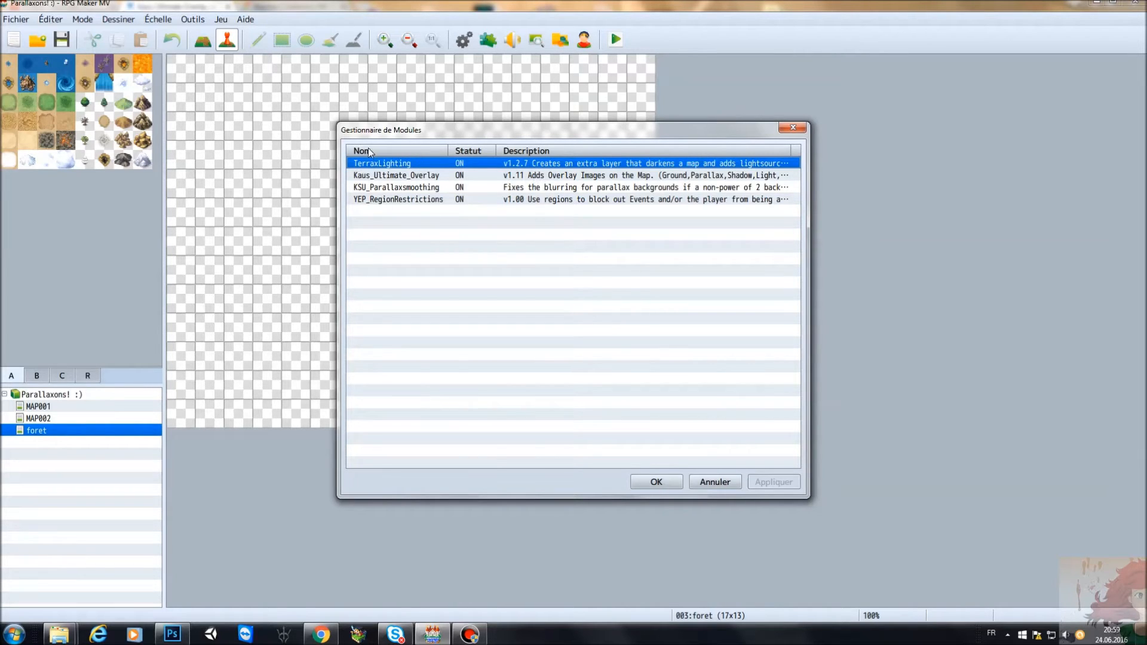
# Leave the plugin manager and inspect the plugin files in the project's js/plugins folder
pyautogui.click(801, 129)
pyautogui.click(192, 20)
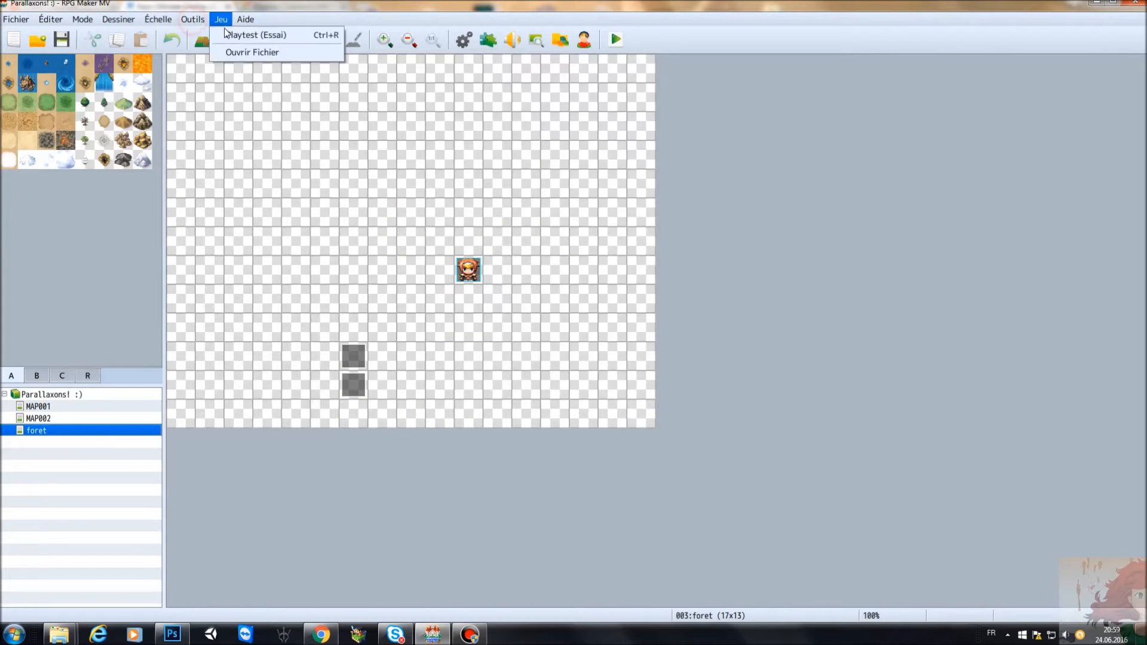
pyautogui.click(230, 52)
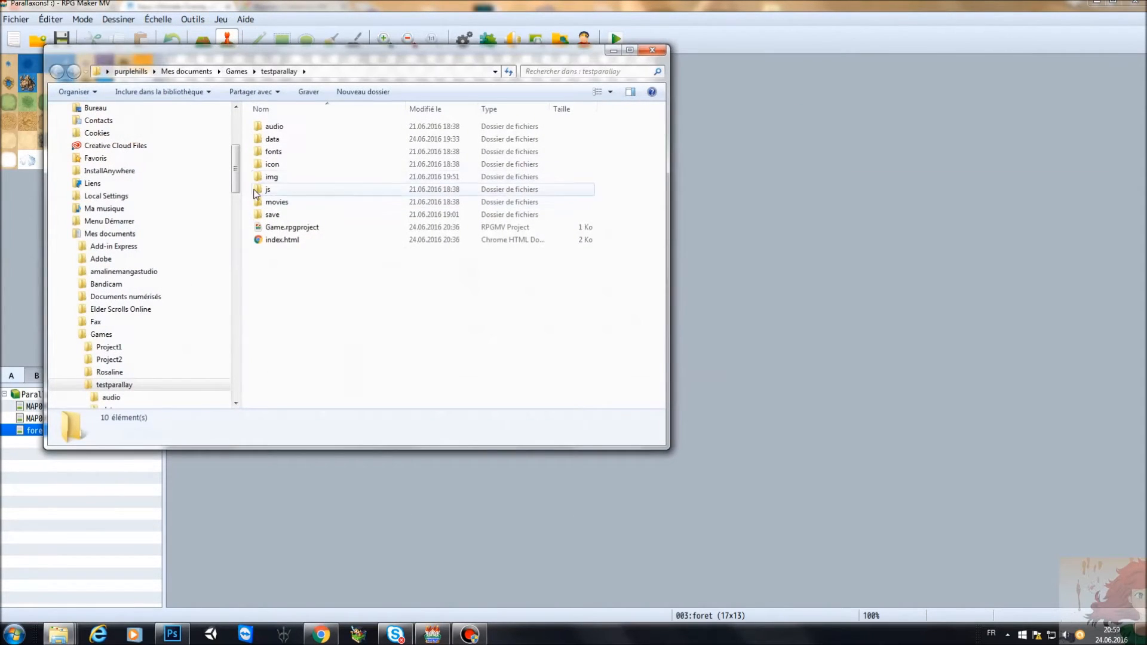
pyautogui.doubleClick(267, 189)
pyautogui.click(281, 142)
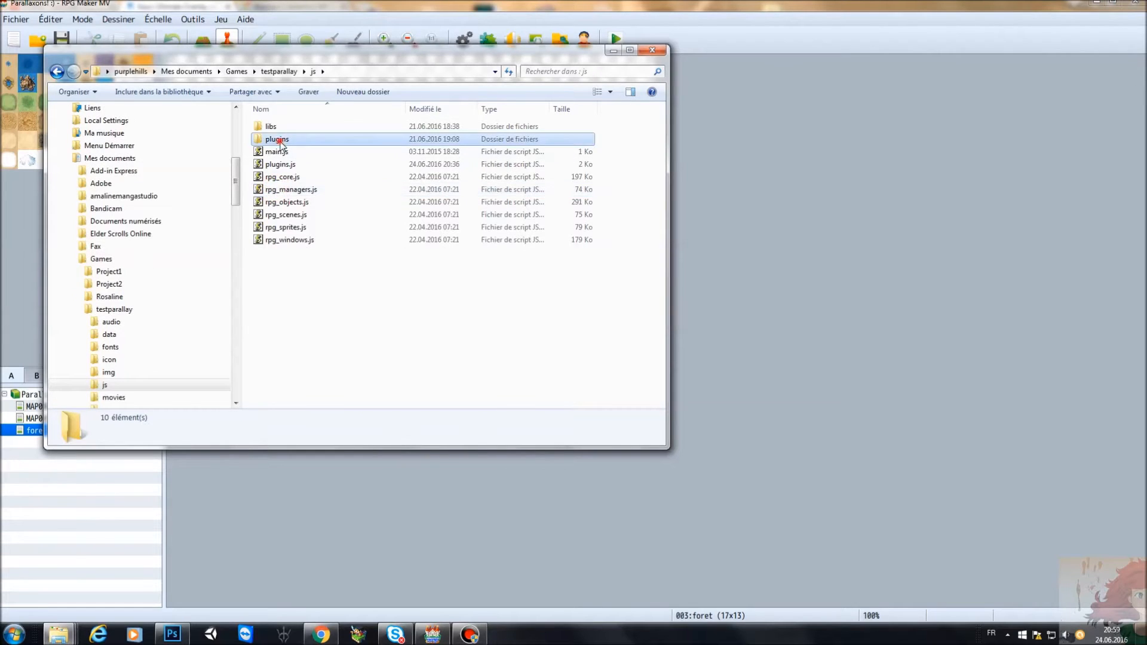
pyautogui.doubleClick(281, 142)
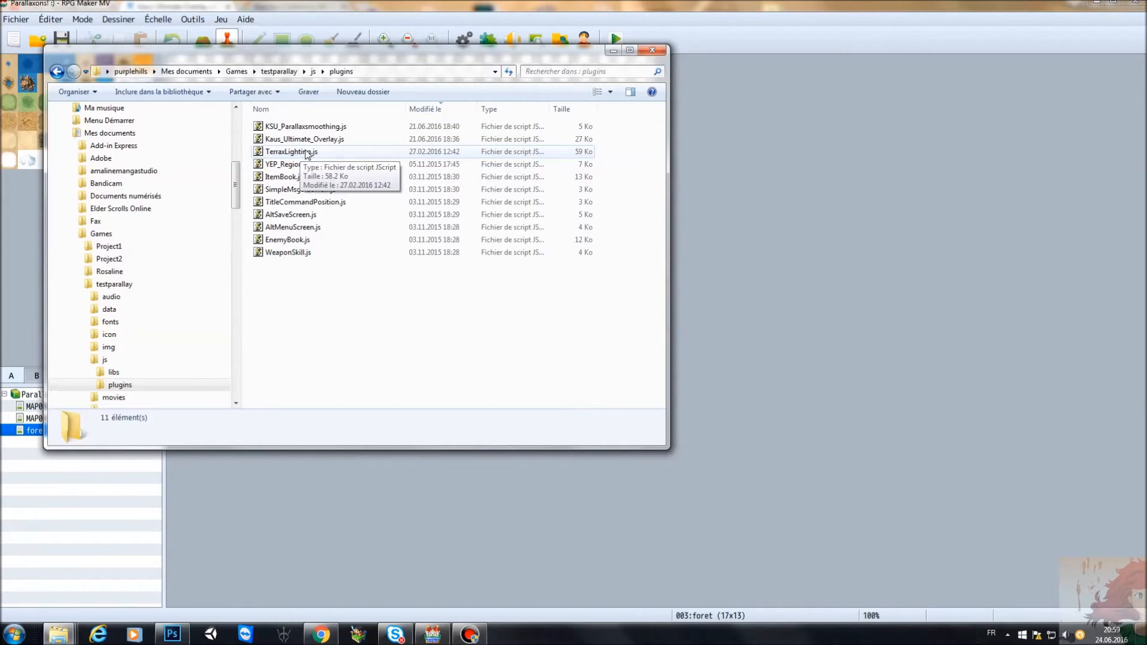
pyautogui.click(652, 50)
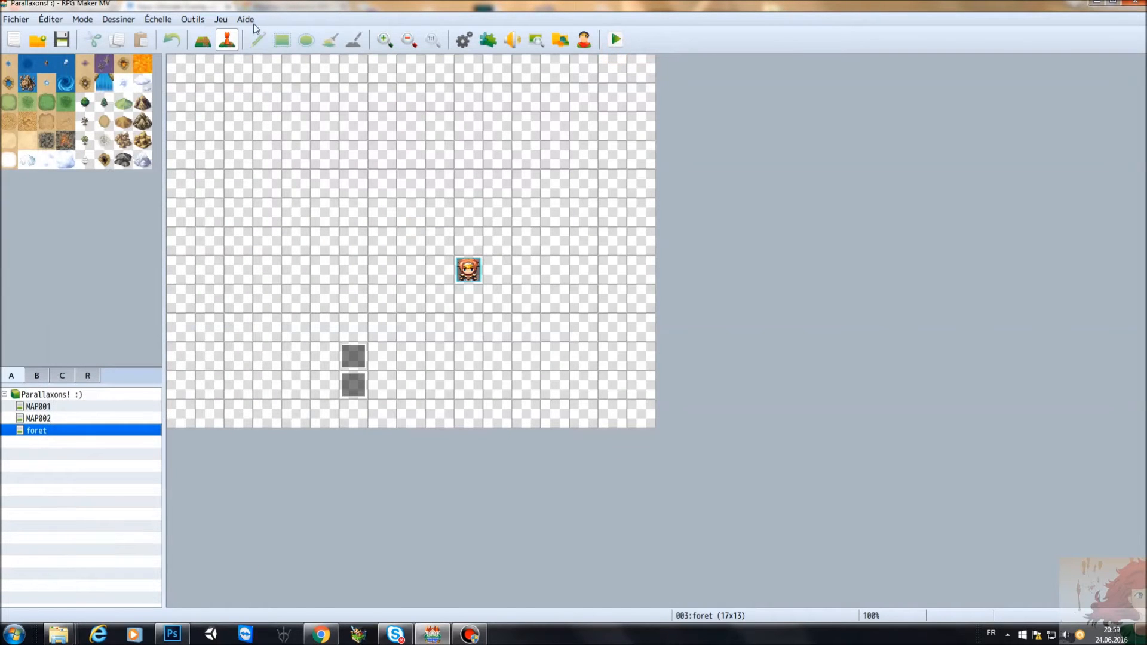
# Open the KSU_Parallaxsmoothing entry from the plugin manager and check its status options
pyautogui.click(193, 19)
pyautogui.click(223, 46)
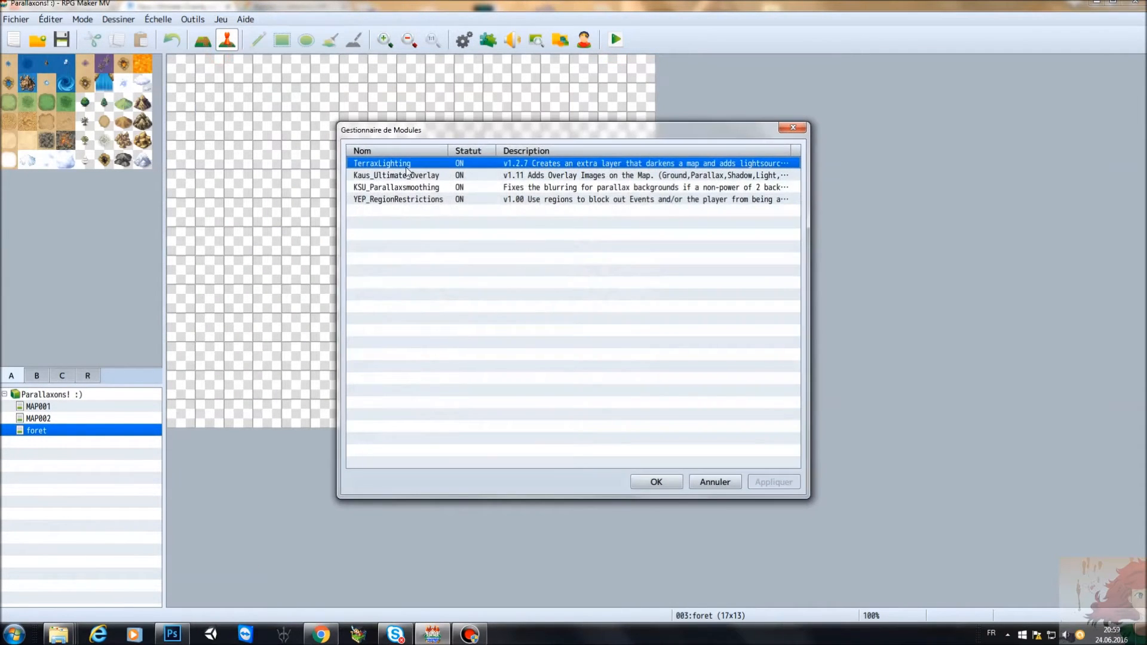
pyautogui.click(413, 188)
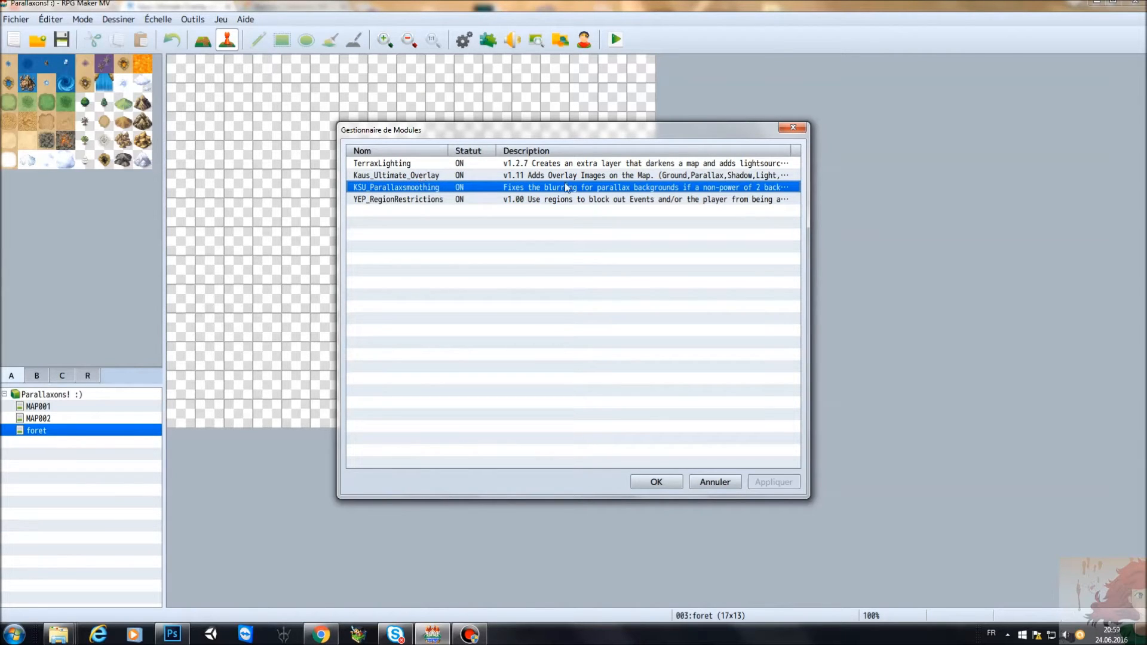
pyautogui.doubleClick(496, 189)
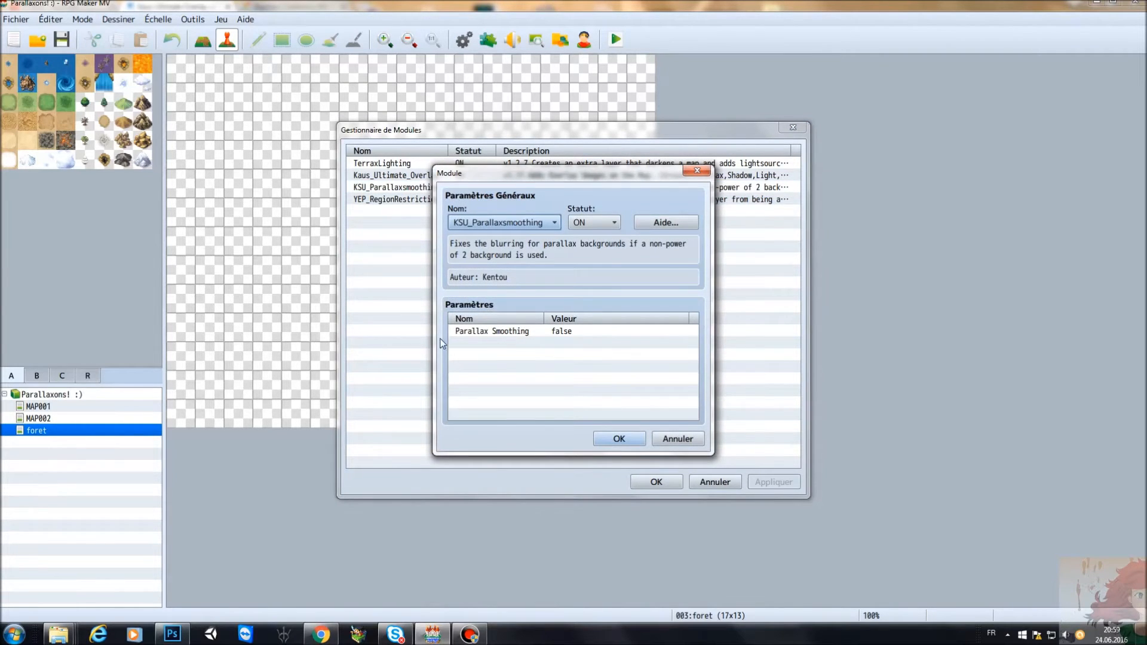
pyautogui.moveTo(509, 173); pyautogui.dragTo(521, 216)
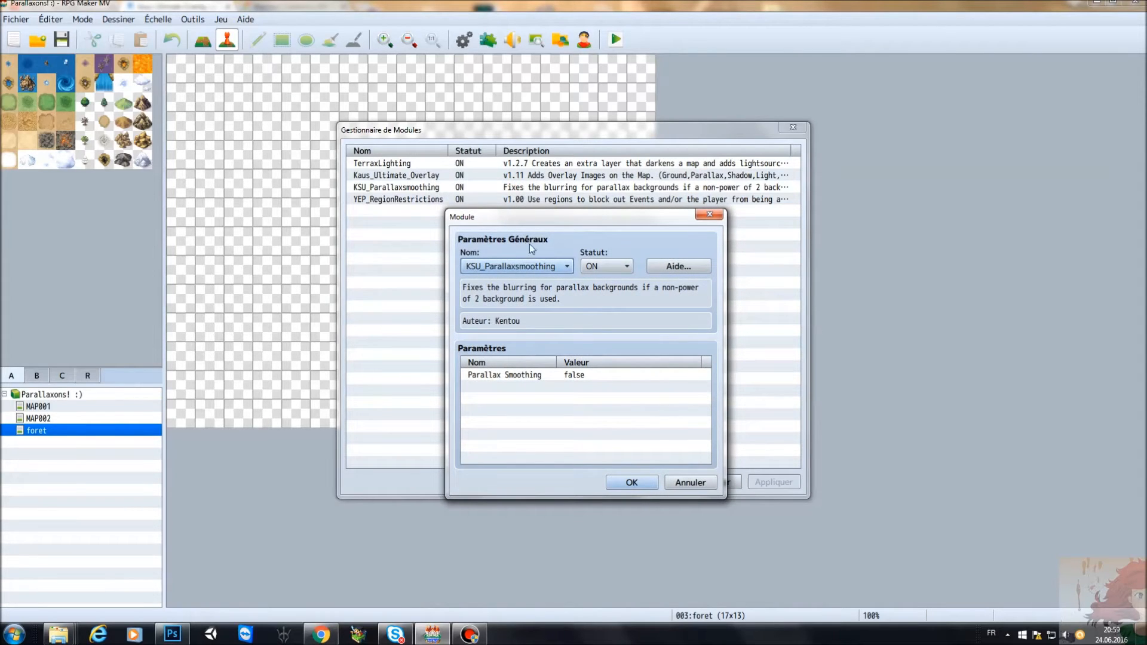
pyautogui.click(619, 266)
pyautogui.click(629, 244)
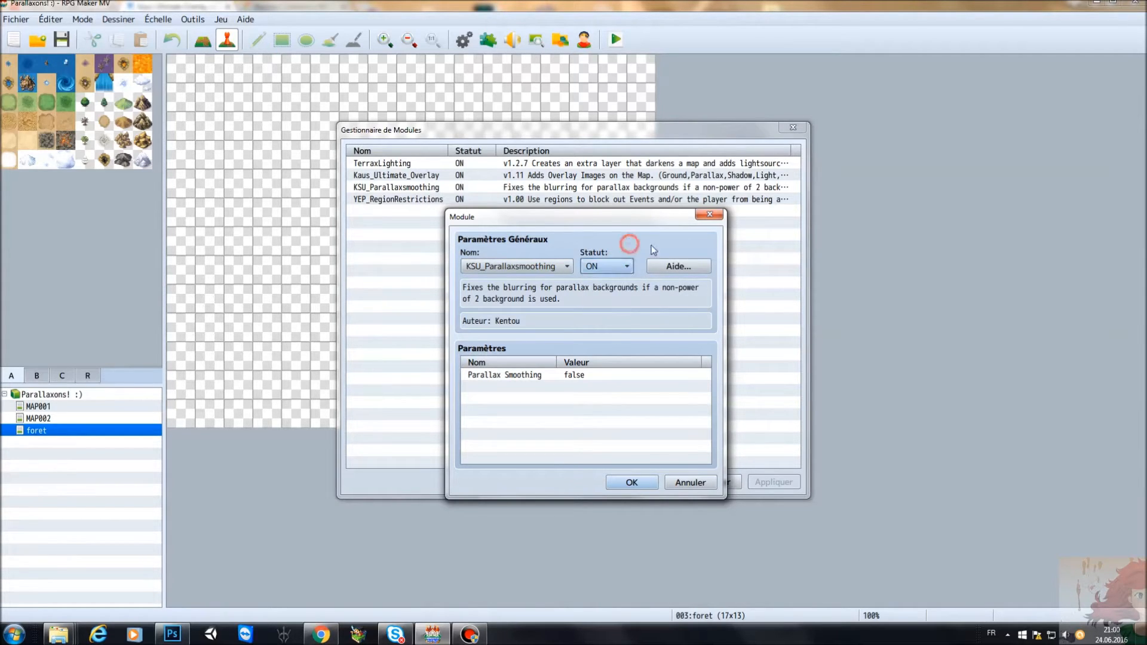
# Read the KSU_Parallaxsmoothing help text, check its Parallax Smoothing parameter and accept the module settings
pyautogui.click(685, 269)
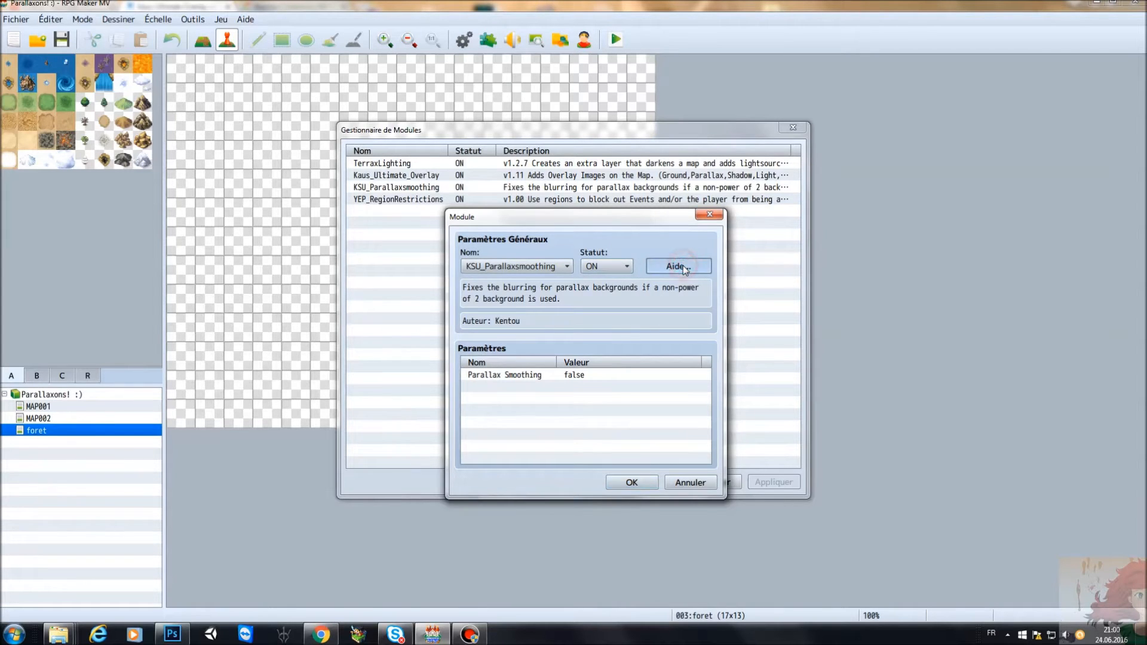
pyautogui.moveTo(562, 231); pyautogui.dragTo(614, 301)
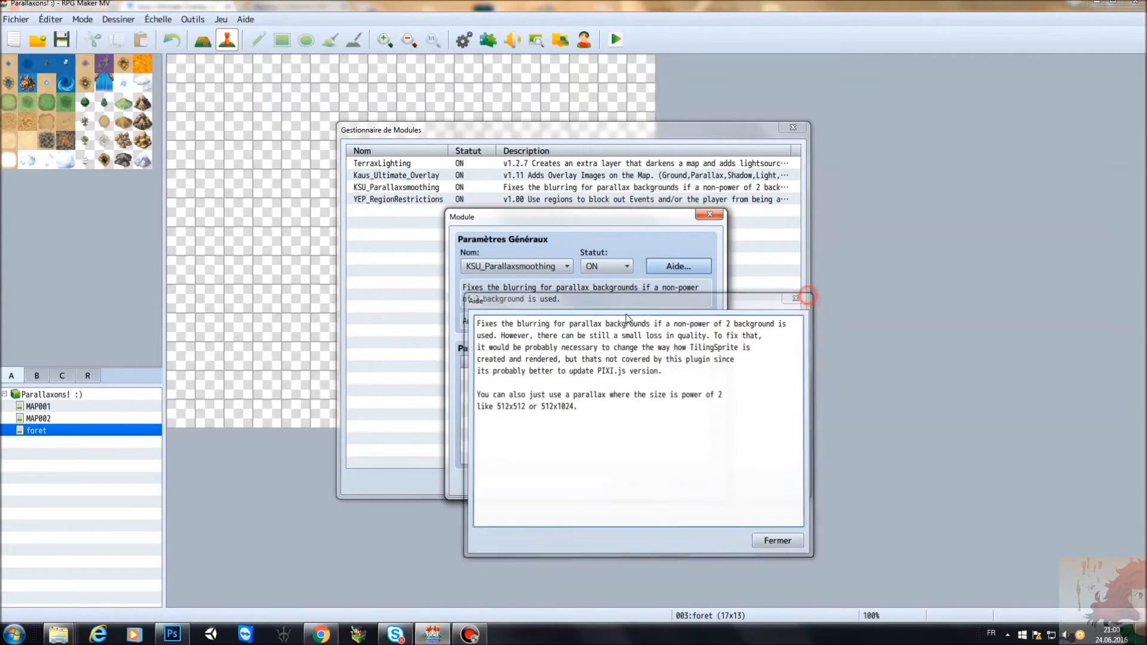
pyautogui.click(798, 296)
pyautogui.click(585, 377)
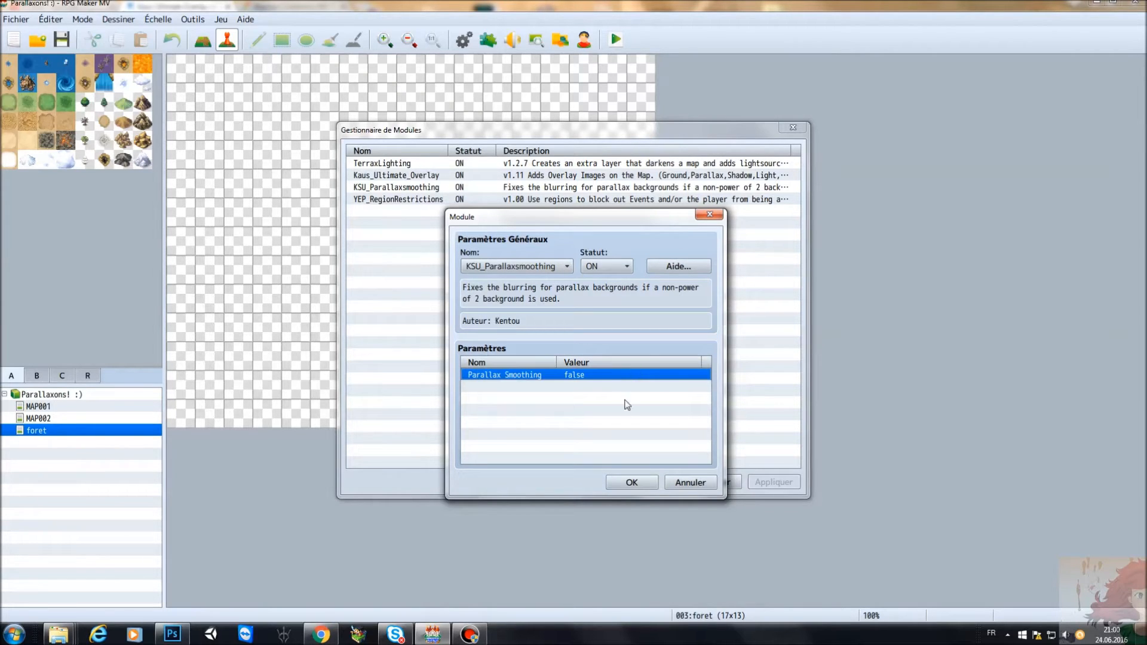
pyautogui.click(633, 483)
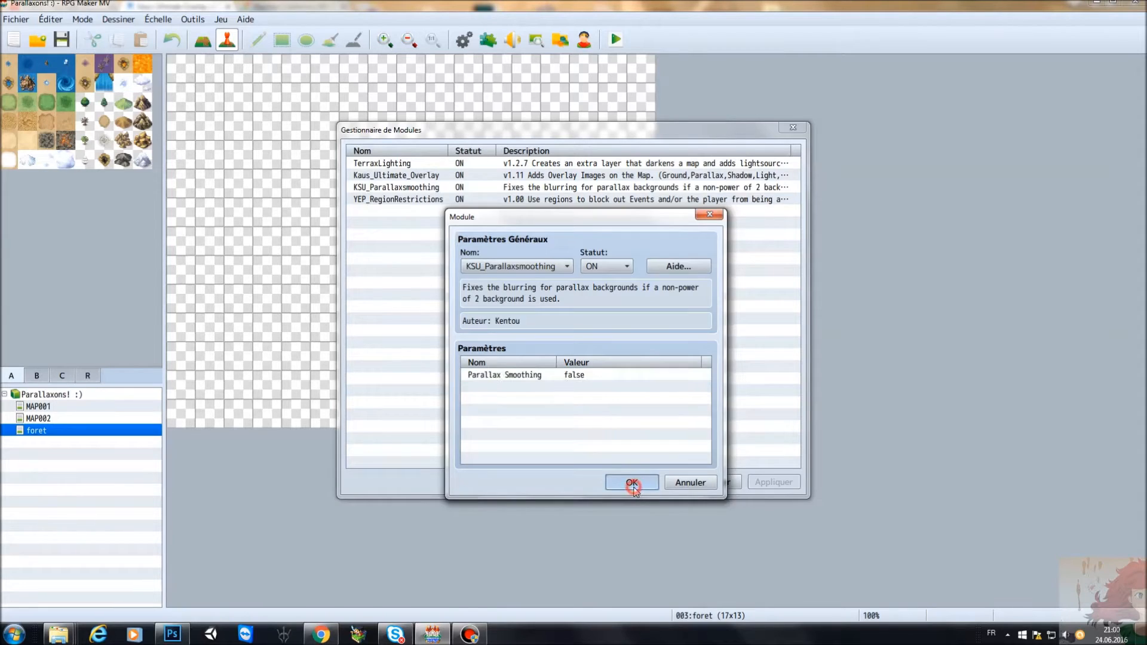
# Open the Kaus_Ultimate_Overlay entry, review its file name, settings and switch parameters, and accept the module settings
pyautogui.click(412, 202)
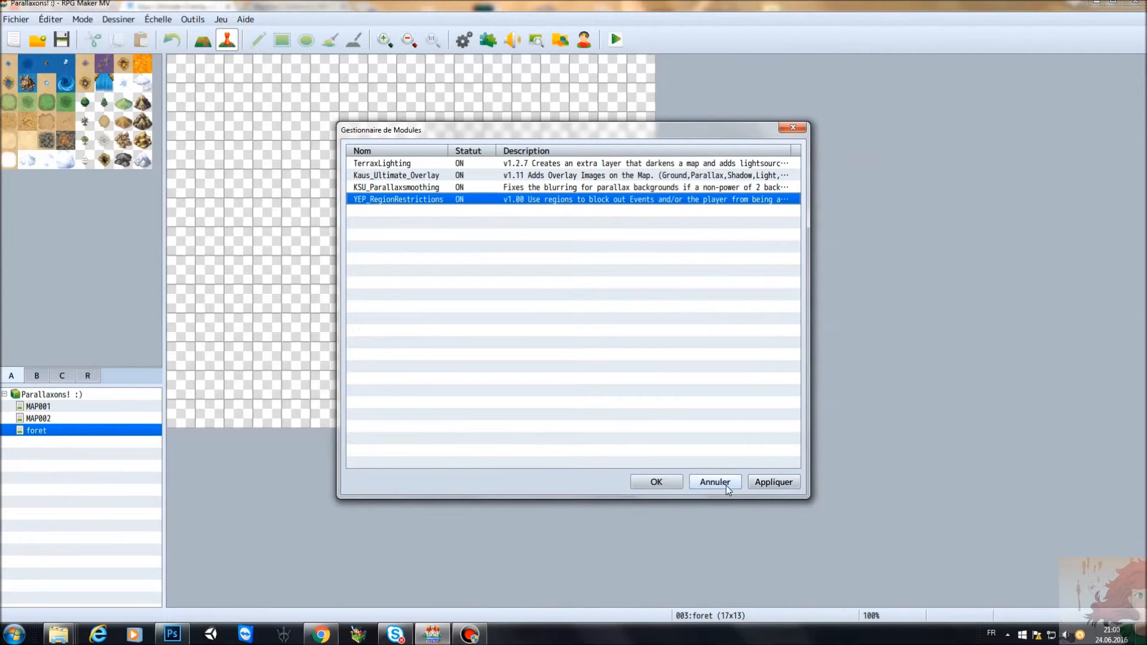
pyautogui.doubleClick(406, 175)
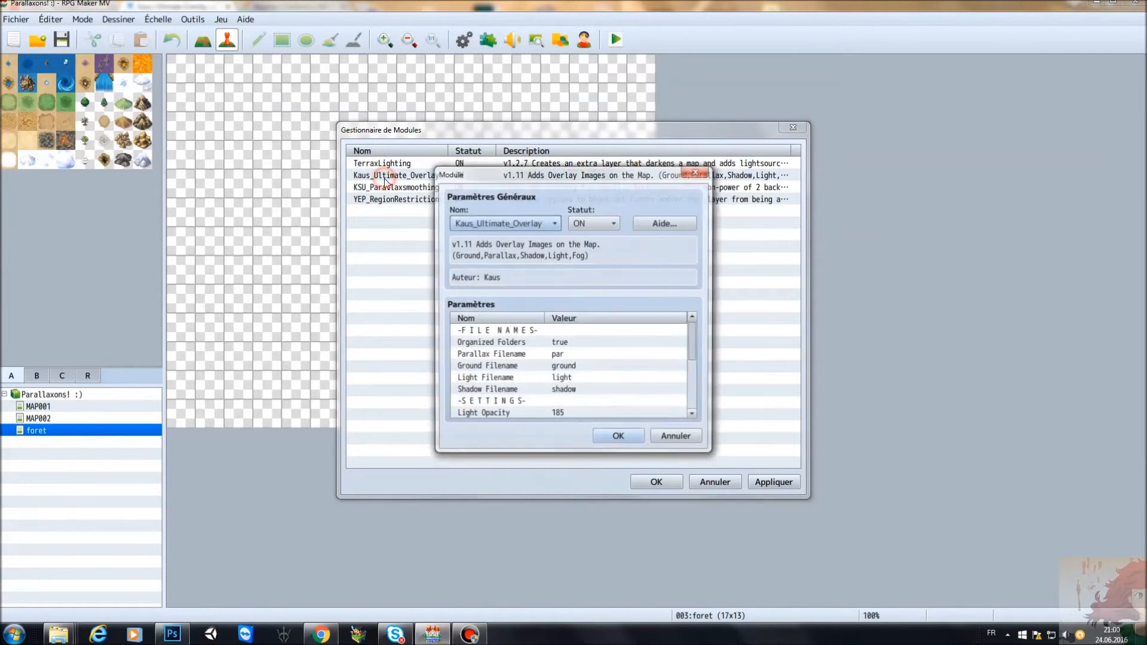
pyautogui.moveTo(509, 173); pyautogui.dragTo(526, 218)
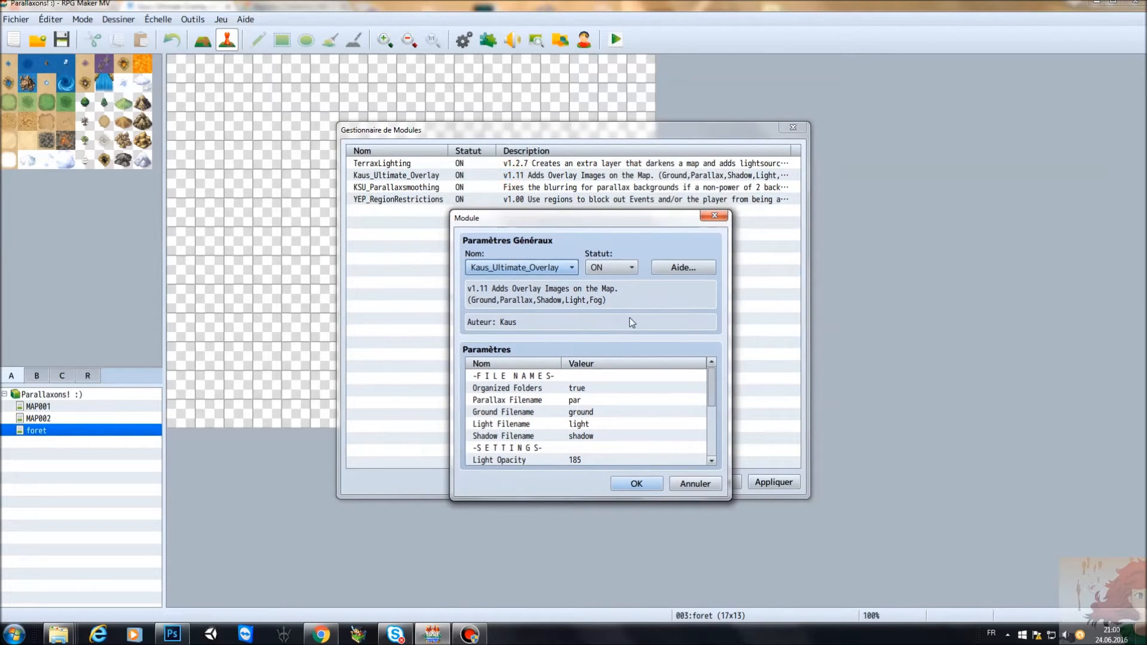
pyautogui.moveTo(714, 388); pyautogui.dragTo(712, 389)
pyautogui.moveTo(710, 402); pyautogui.dragTo(708, 402)
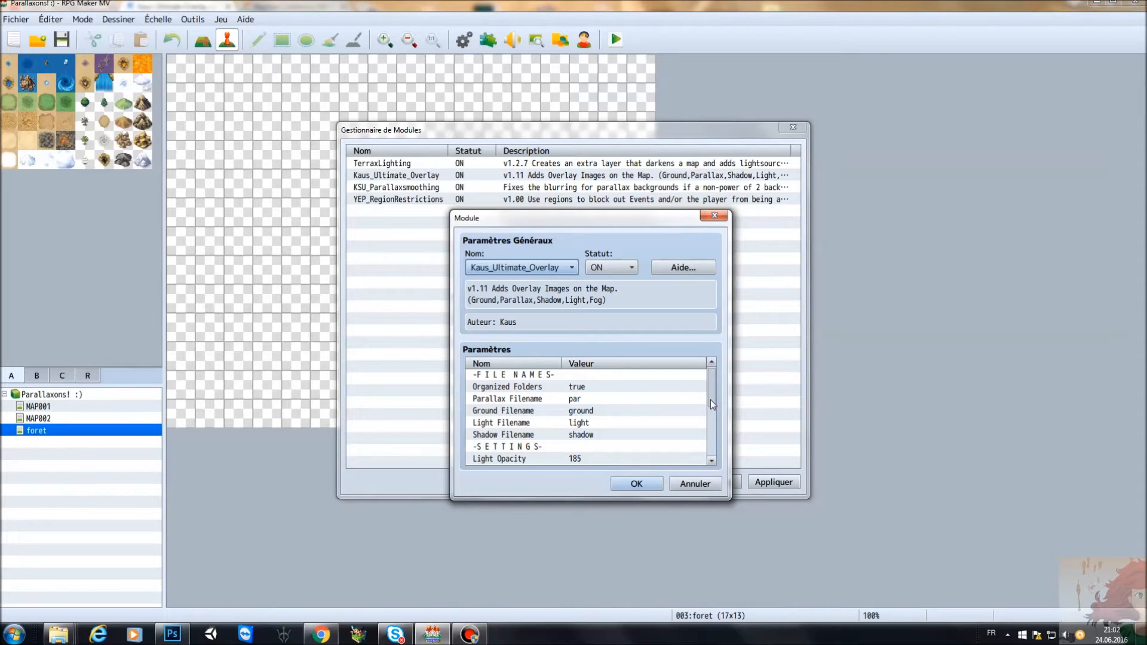
pyautogui.moveTo(711, 400); pyautogui.dragTo(711, 407)
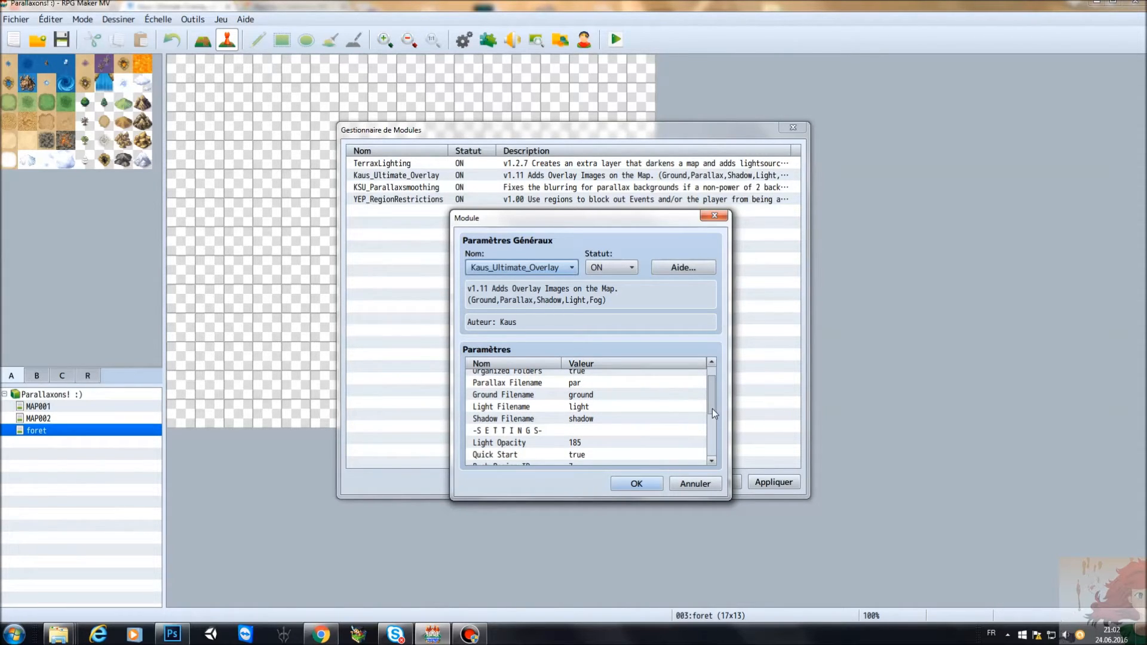
pyautogui.moveTo(712, 409); pyautogui.dragTo(712, 425)
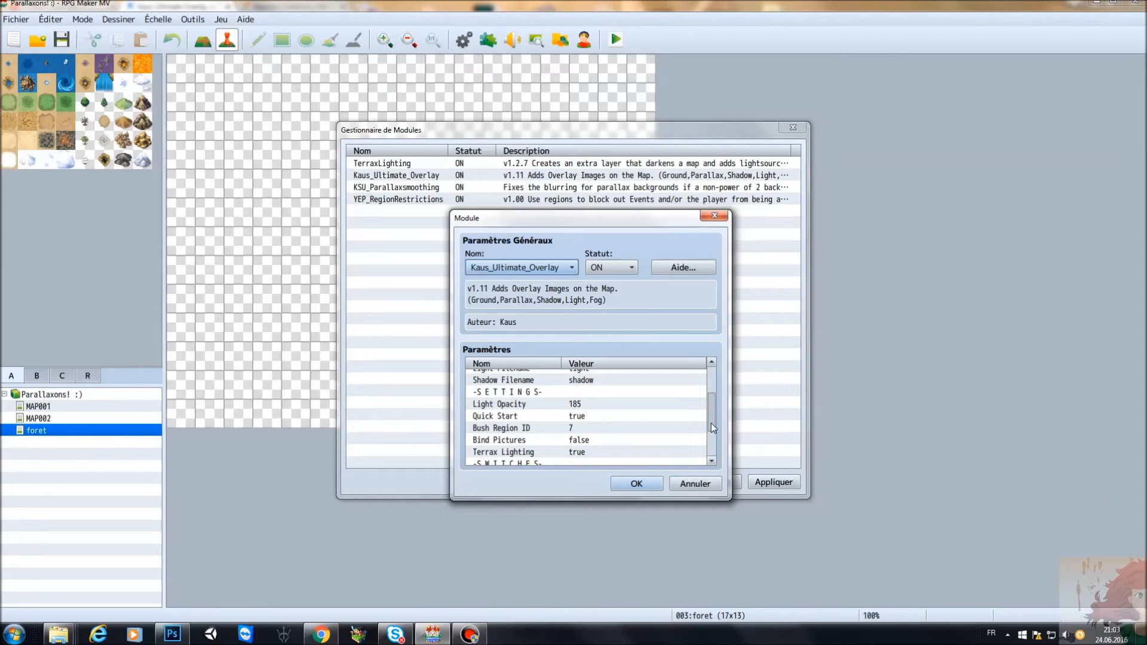
pyautogui.moveTo(711, 423); pyautogui.dragTo(711, 432)
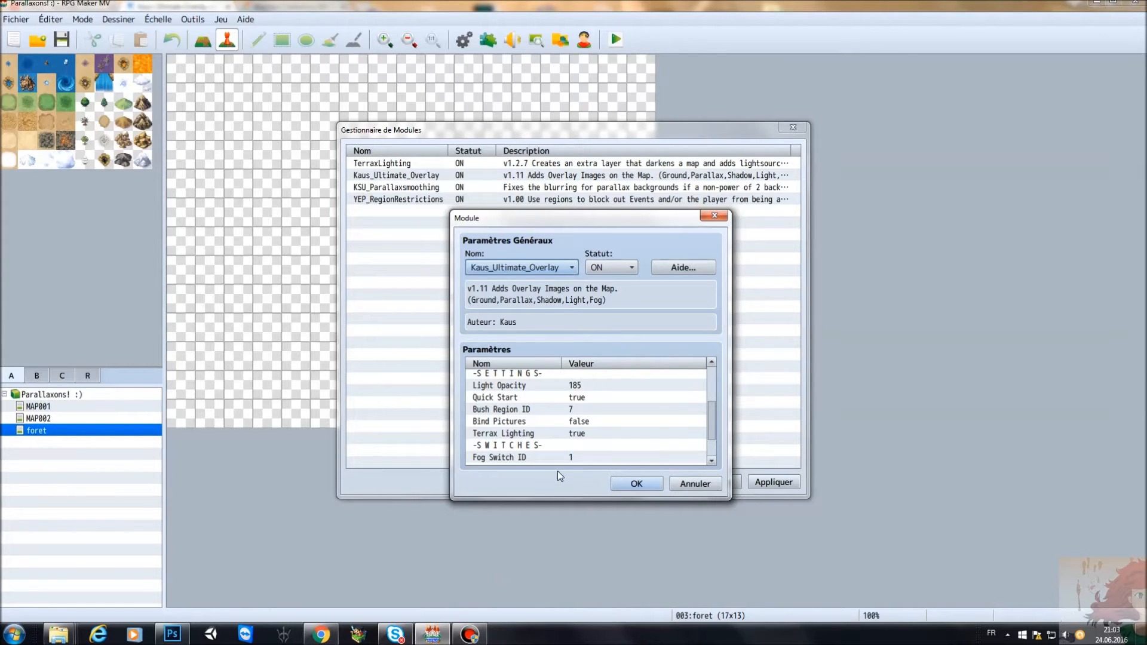
pyautogui.click(638, 484)
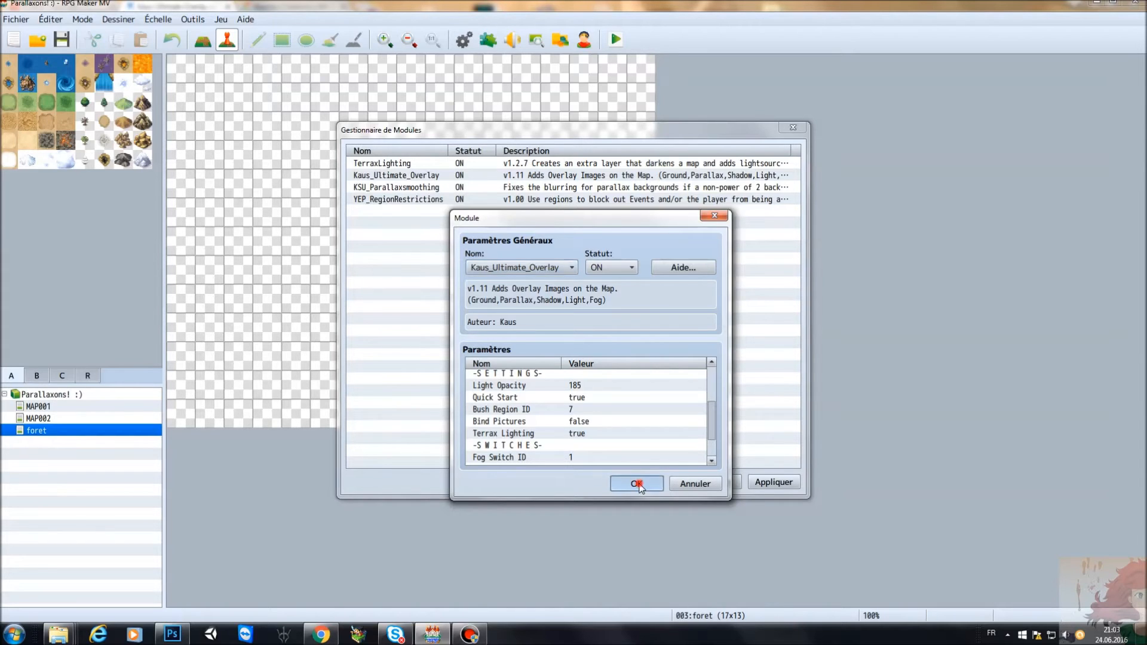
pyautogui.moveTo(470, 633)
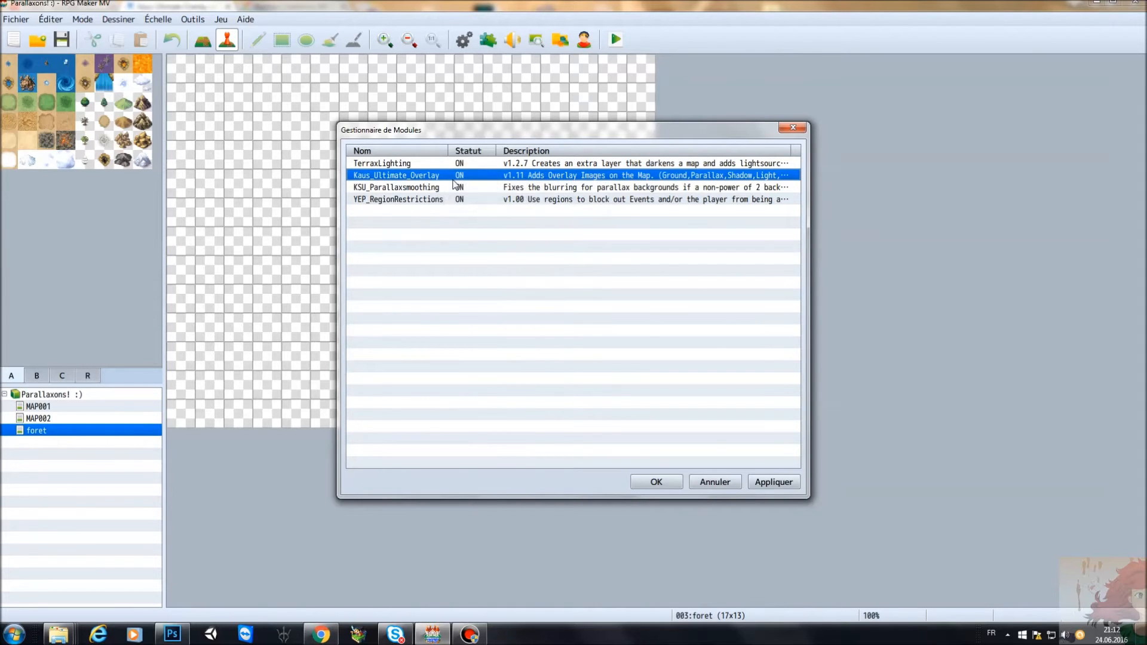
# Reopen the Kaus_Ultimate_Overlay entry, review its Terrax Lighting and switch ID parameters, and accept the module settings
pyautogui.doubleClick(452, 176)
pyautogui.scroll(-5, 455, 375)
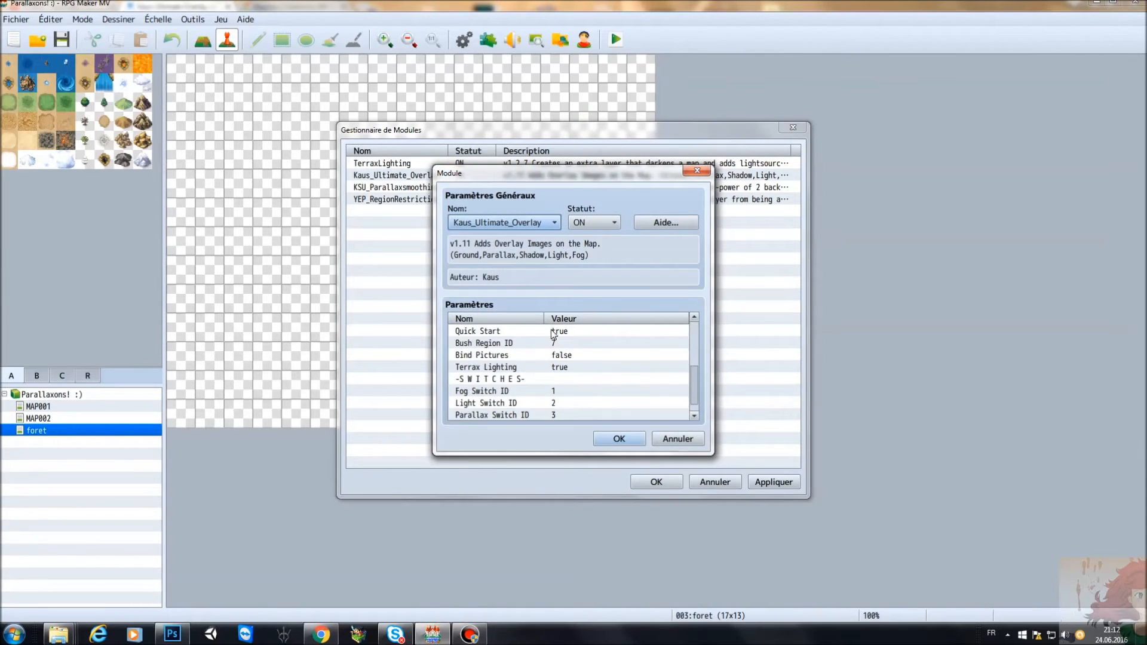
pyautogui.scroll(-1, 469, 400)
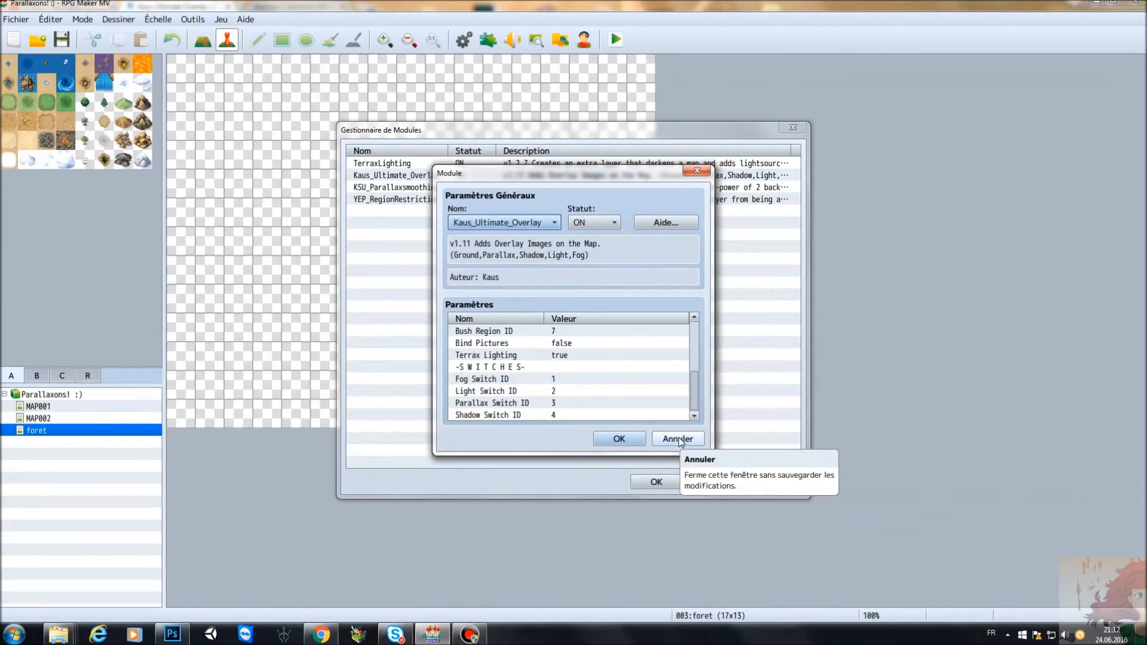
pyautogui.click(619, 438)
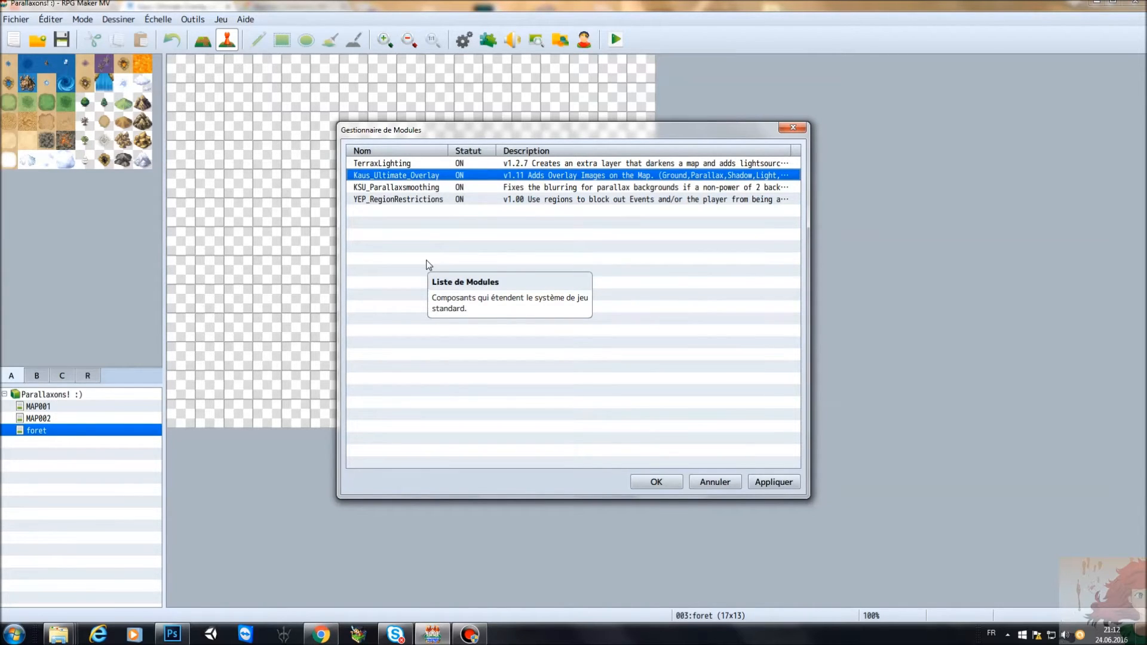
# Switch to Photoshop and make the Groupe 2 and Groupe 1 layer groups visible in carteforet.psd
pyautogui.click(169, 637)
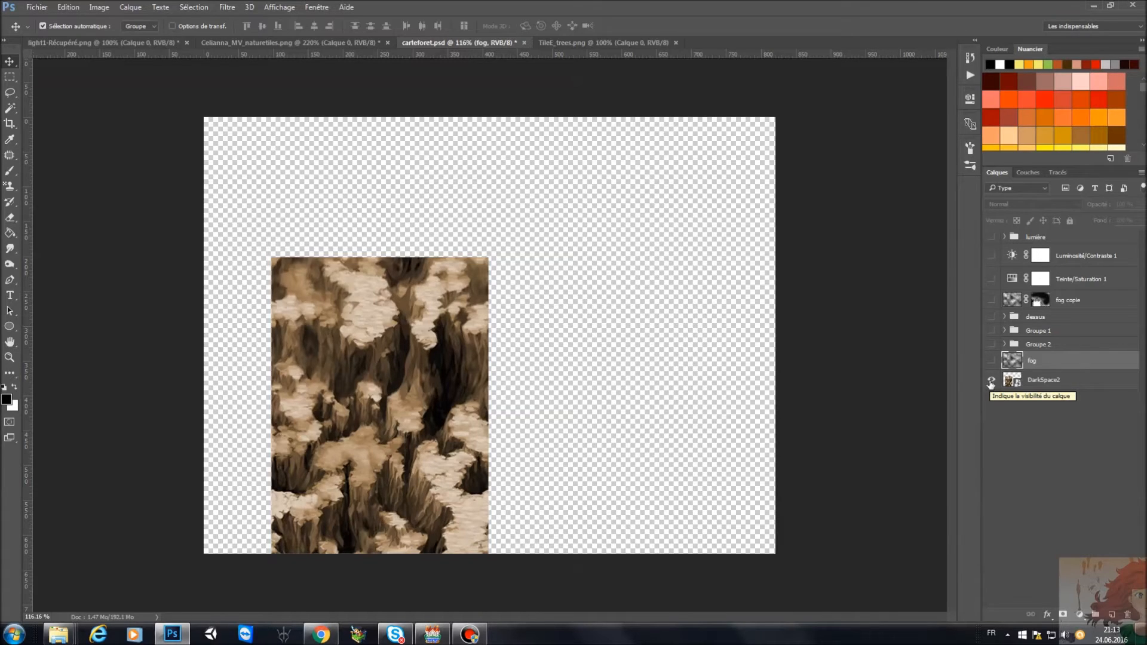
pyautogui.click(992, 344)
pyautogui.click(993, 330)
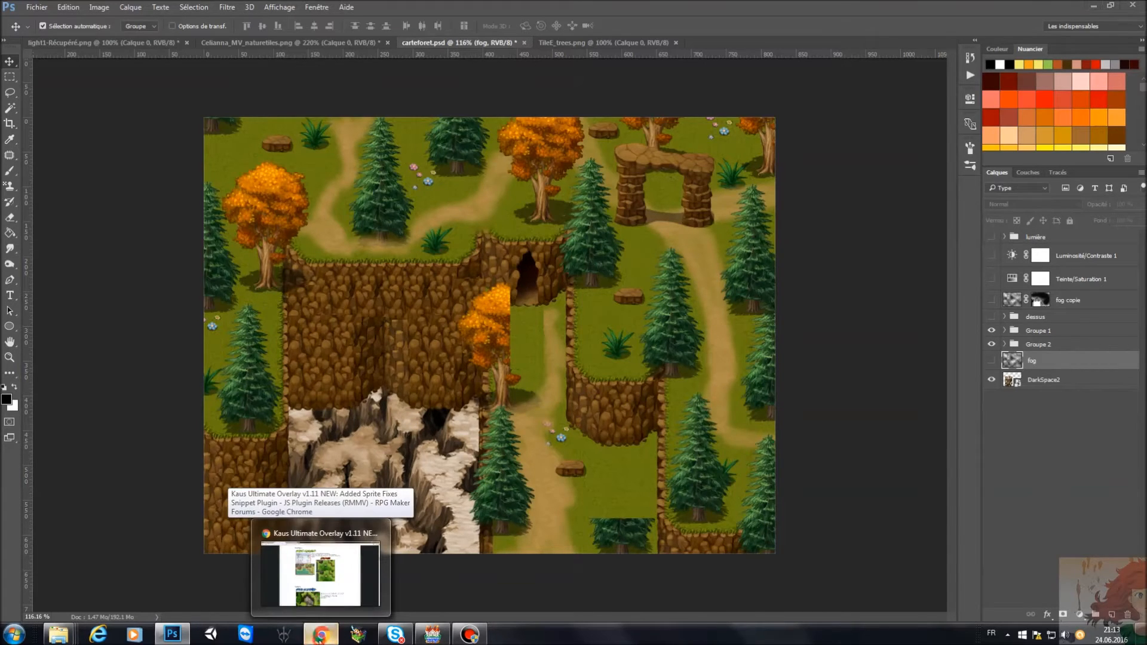
# Switch to Chrome and examine the usage terms, nature tiles and tree tiles on Pixanna's Celianna's MV Tiles page
pyautogui.click(321, 636)
pyautogui.click(262, 6)
pyautogui.moveTo(409, 122)
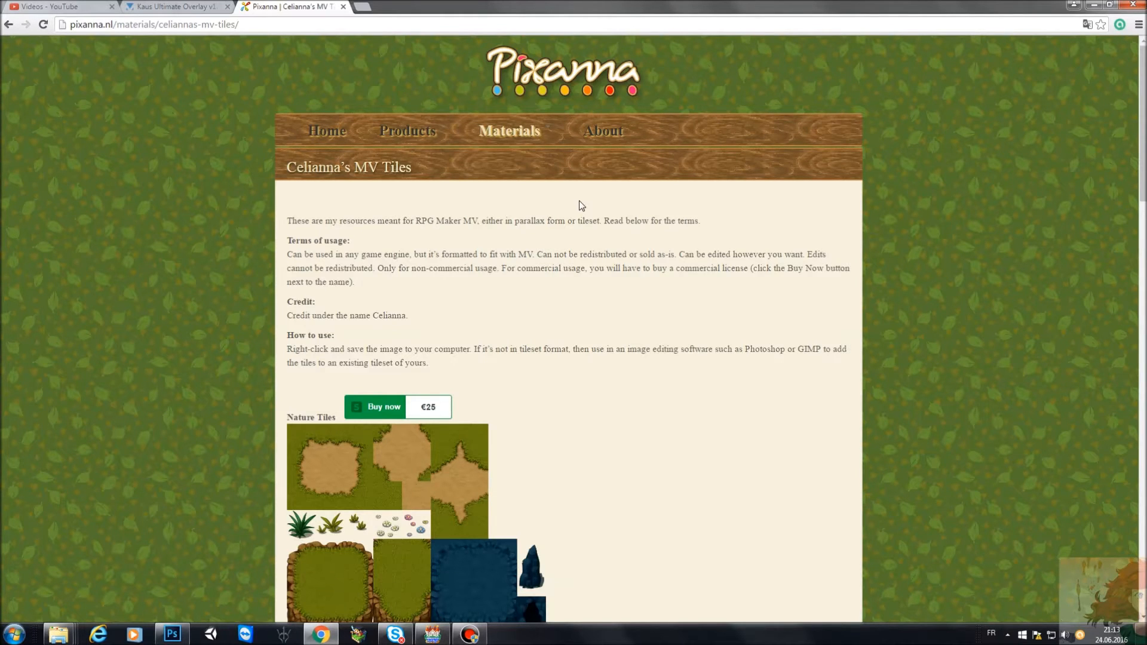
pyautogui.scroll(-4, 579, 206)
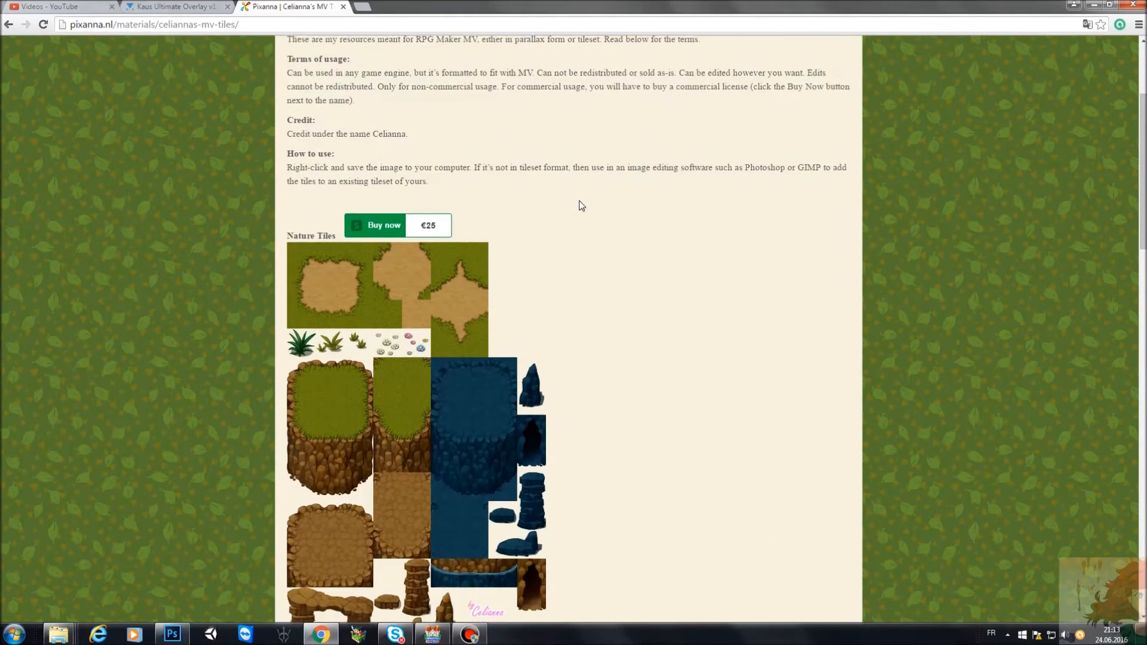
pyautogui.scroll(-4, 582, 206)
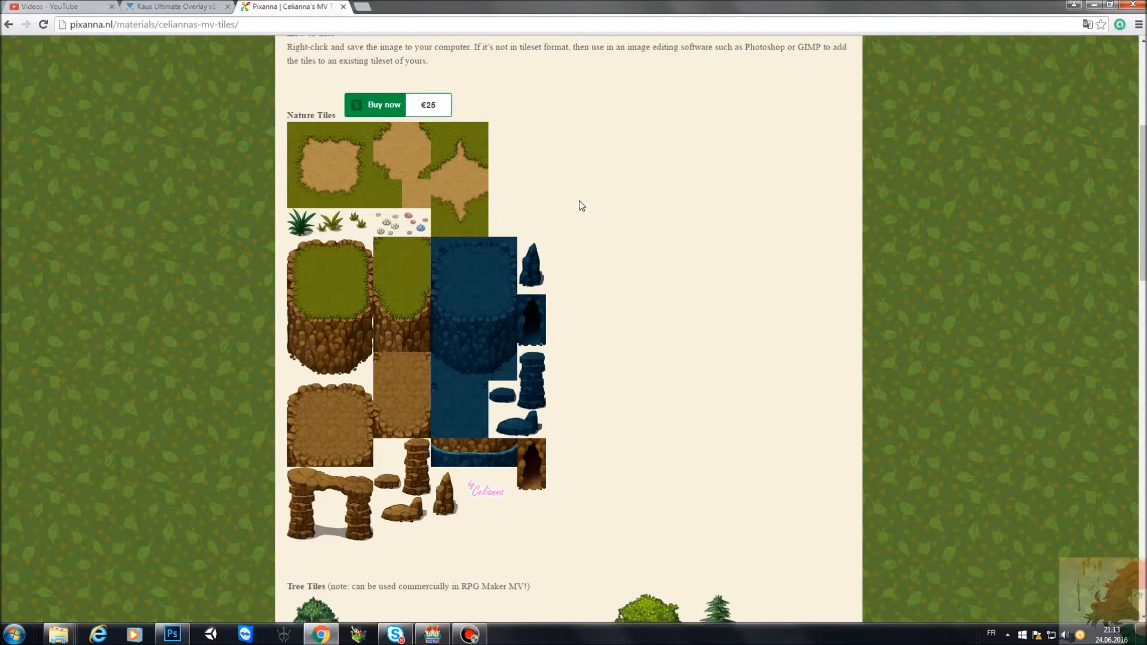
pyautogui.scroll(8, 582, 206)
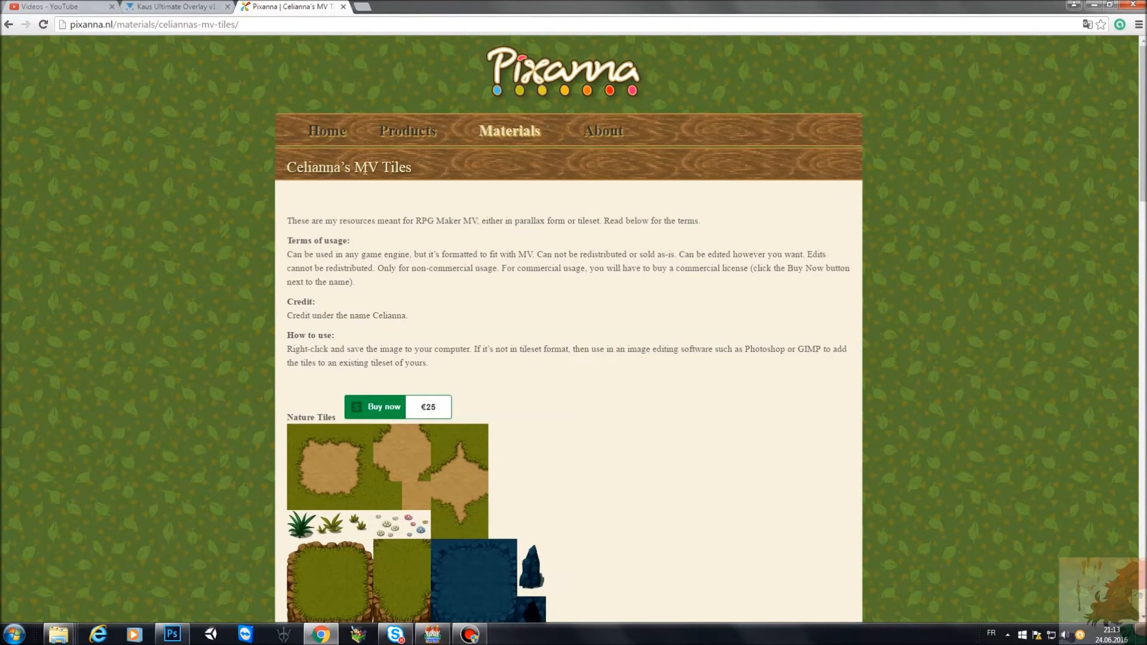
pyautogui.scroll(-6, 450, 261)
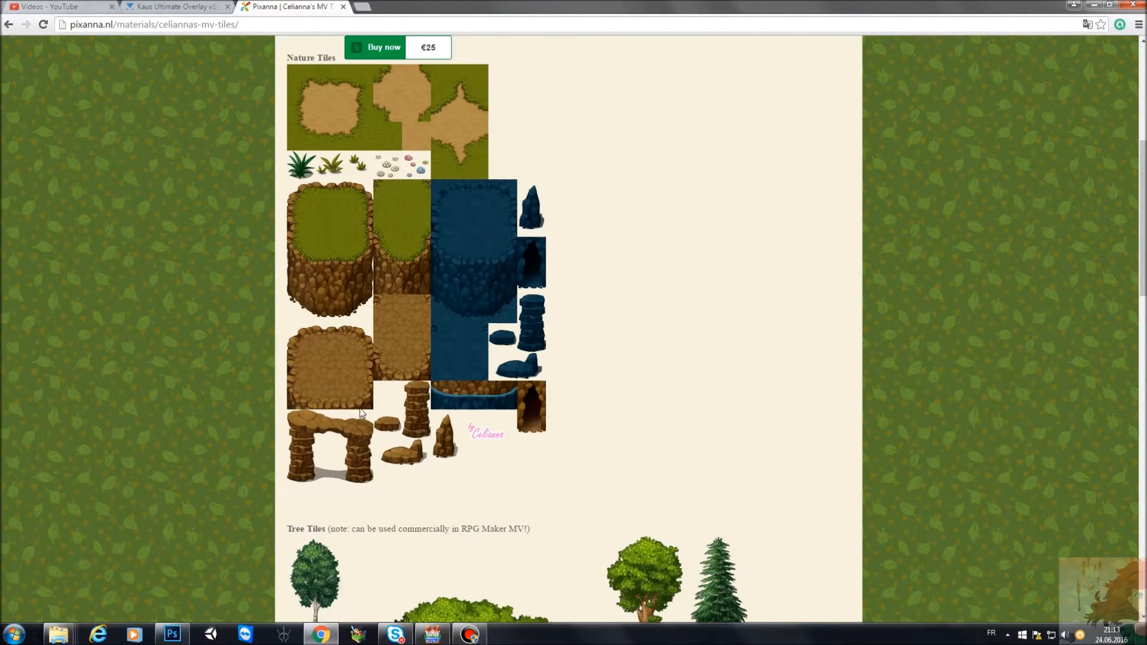
pyautogui.scroll(-3, 454, 399)
pyautogui.scroll(-5, 463, 397)
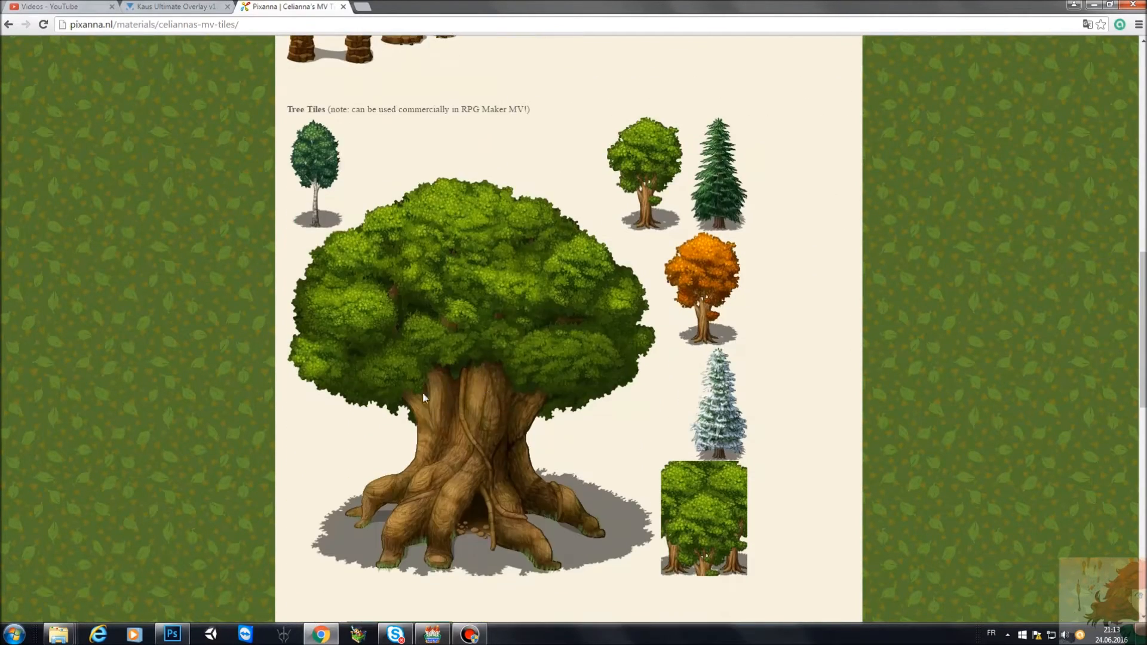
pyautogui.scroll(6, 391, 369)
pyautogui.scroll(3, 392, 372)
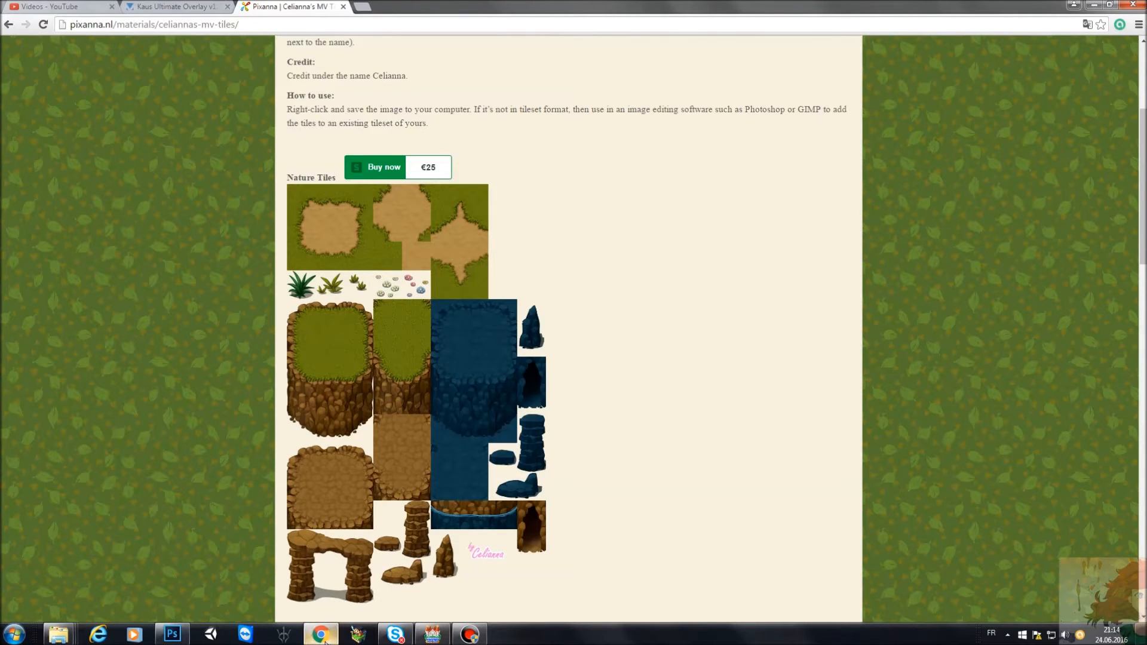
pyautogui.moveTo(323, 640)
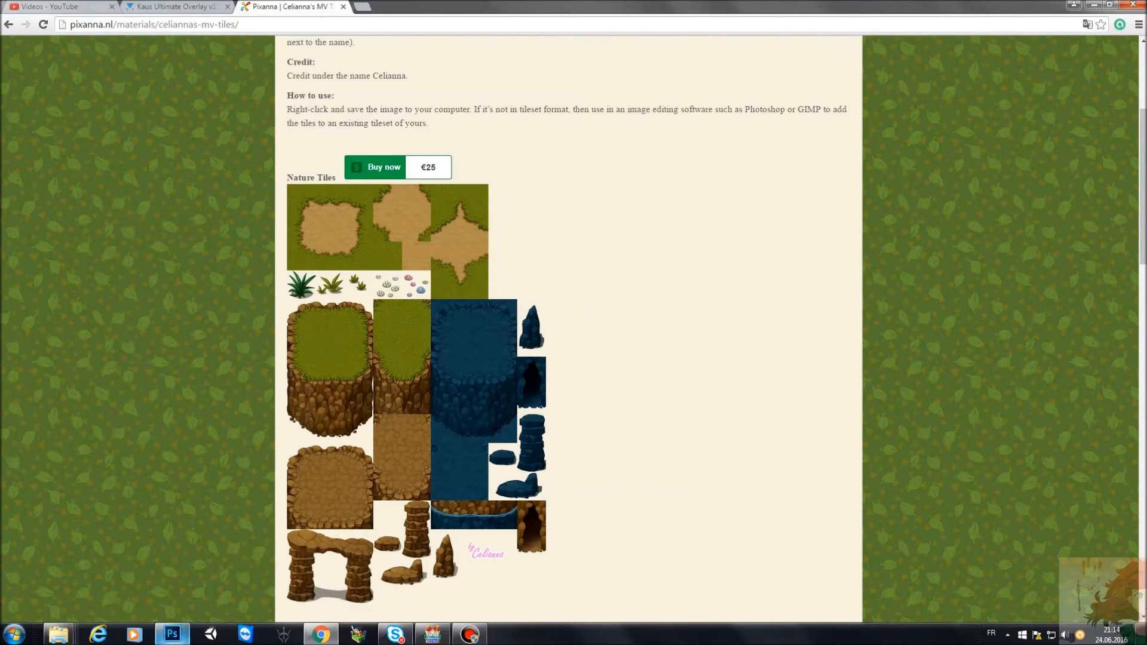
# Return to Photoshop and show the dessus layer group, toggling its visibility to compare the map with and without it
pyautogui.click(172, 634)
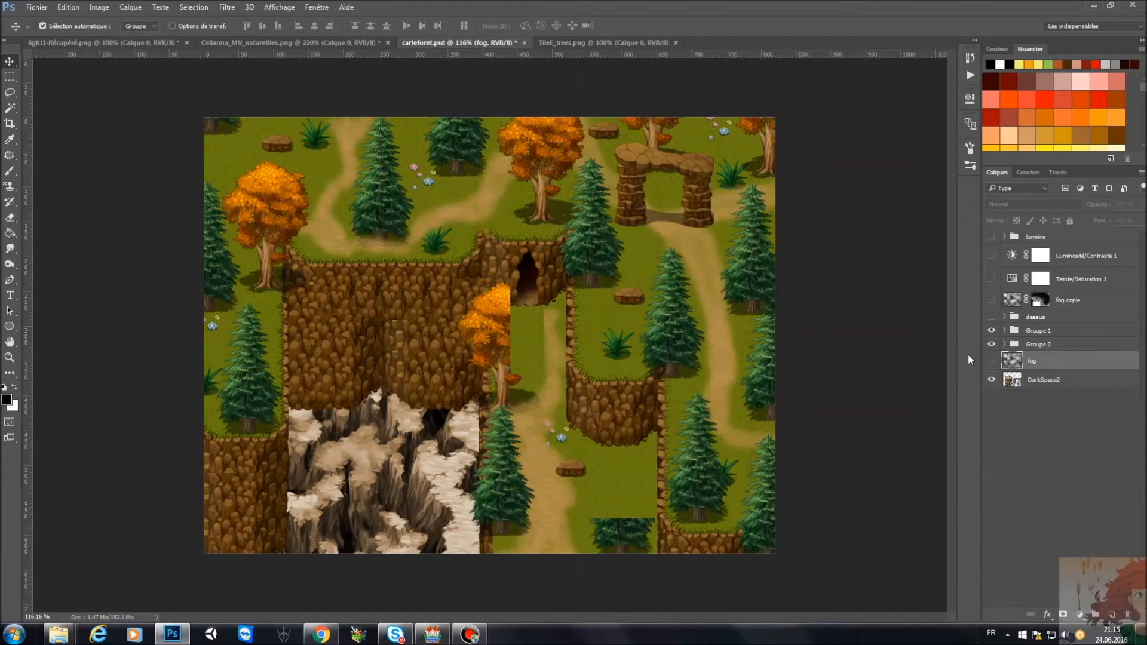
pyautogui.click(992, 316)
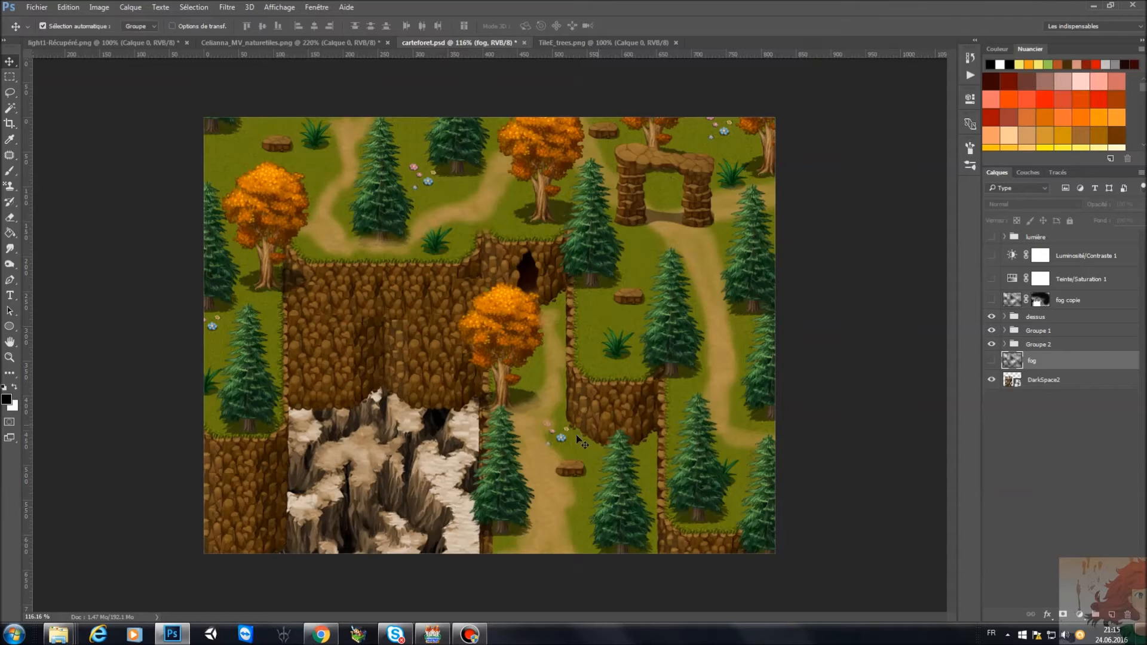
pyautogui.click(992, 317)
pyautogui.click(992, 317)
pyautogui.click(992, 317)
pyautogui.click(992, 318)
# Show the lumière group and the Luminosité/Contraste 1 and Teinte/Saturation 1 adjustment layers
pyautogui.click(992, 238)
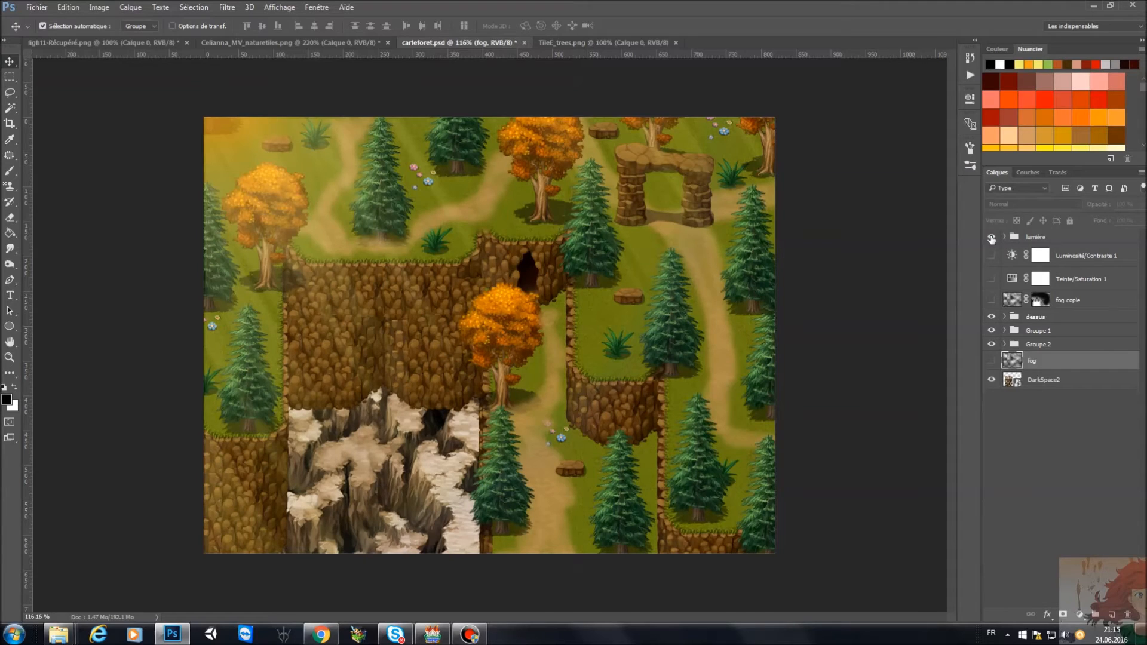
pyautogui.click(991, 256)
pyautogui.click(991, 279)
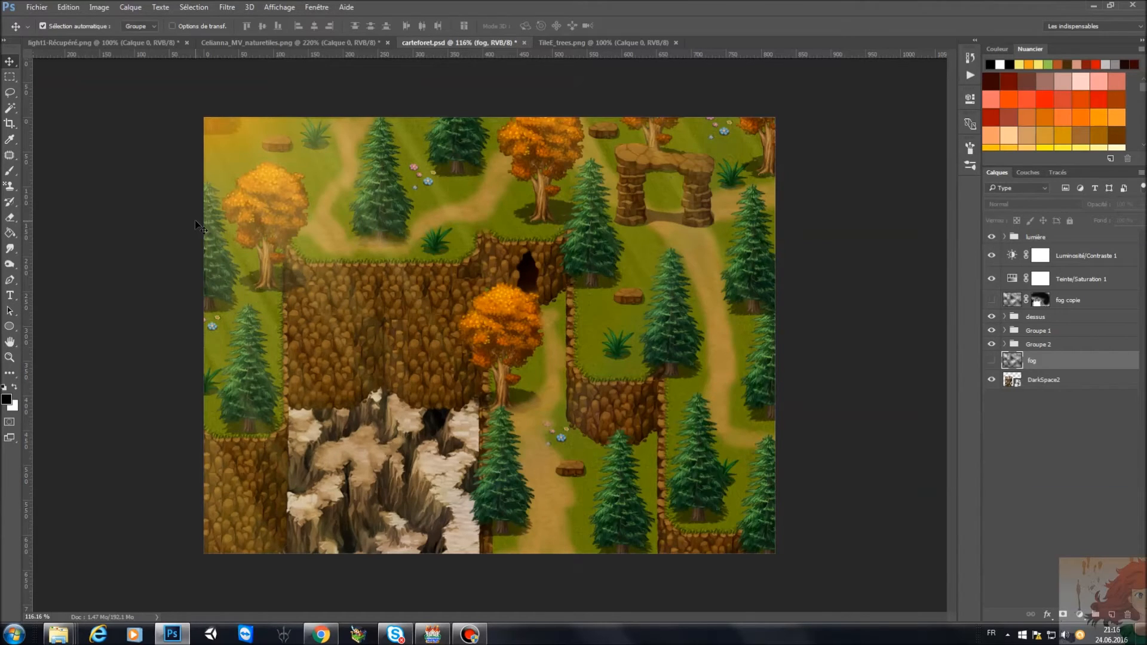
# Choose the Light Beam 1 preset for the Brush tool and try to paint with it on the map
pyautogui.click(10, 172)
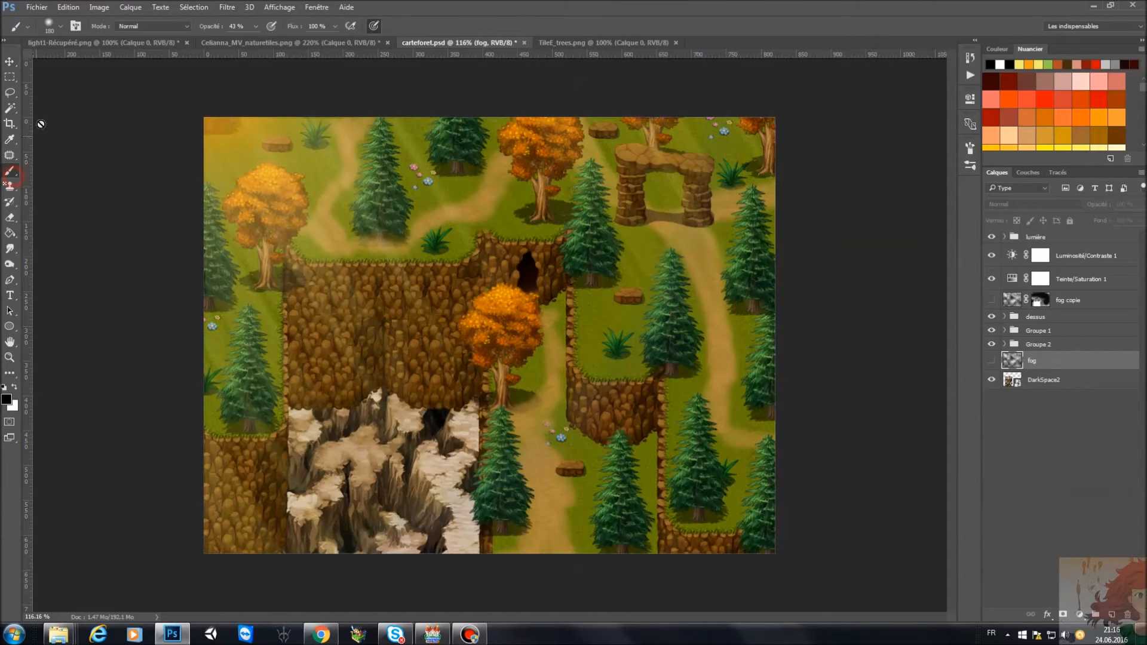
pyautogui.click(60, 27)
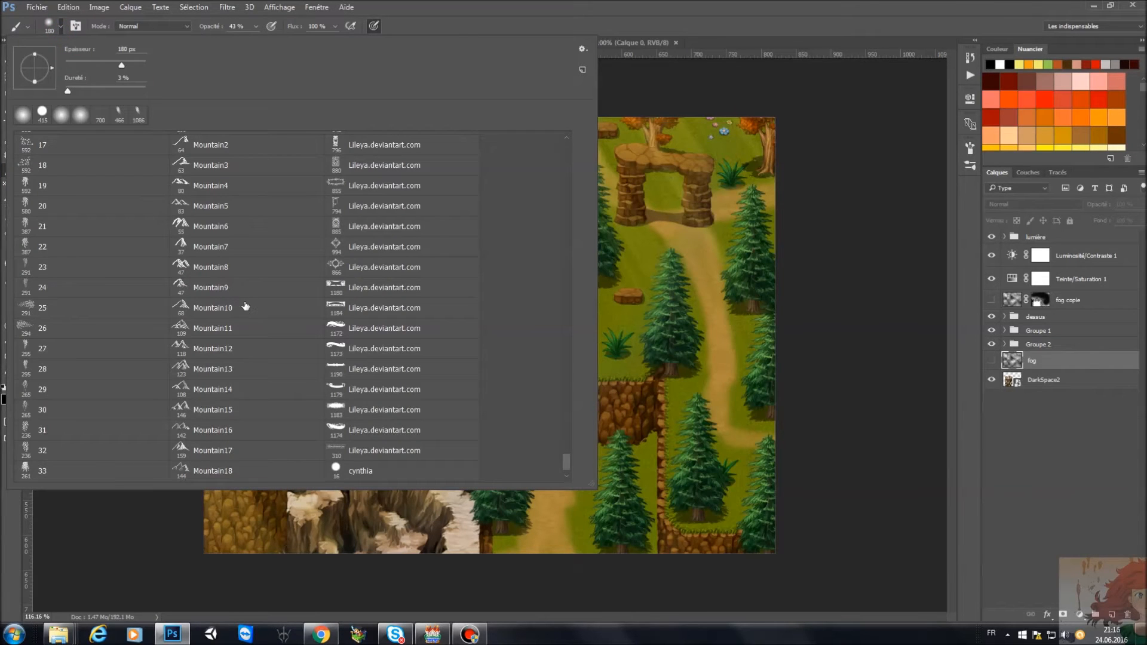
pyautogui.scroll(-1, 245, 307)
pyautogui.moveTo(573, 469)
pyautogui.mouseDown()
pyautogui.moveTo(581, 257)
pyautogui.moveTo(583, 292)
pyautogui.mouseUp()
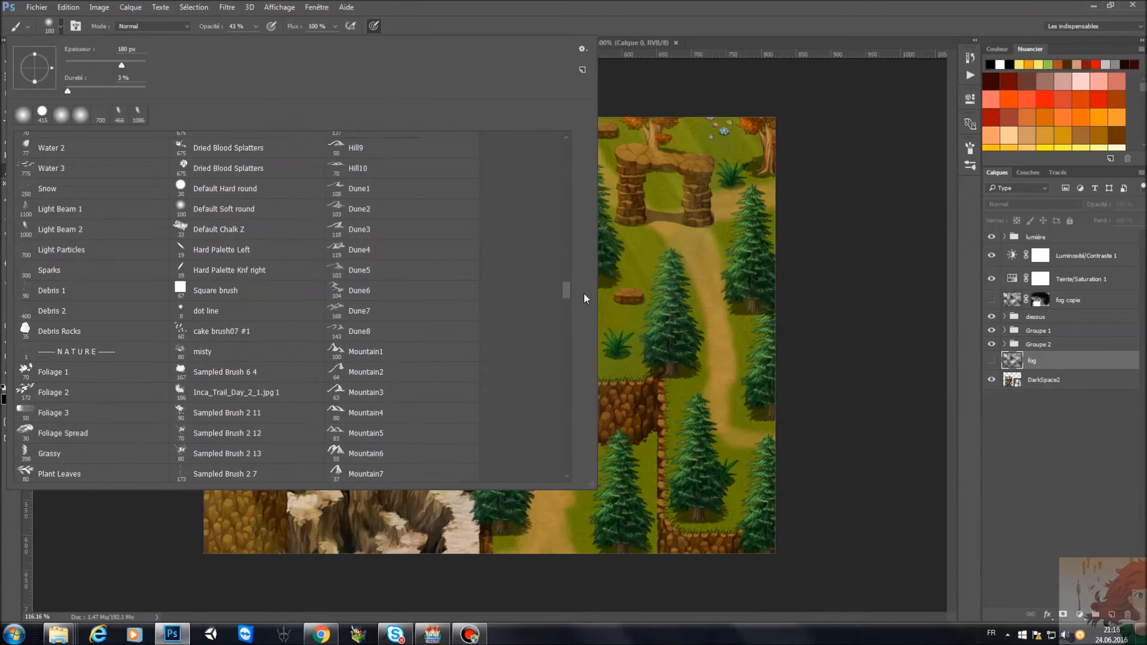
pyautogui.click(62, 211)
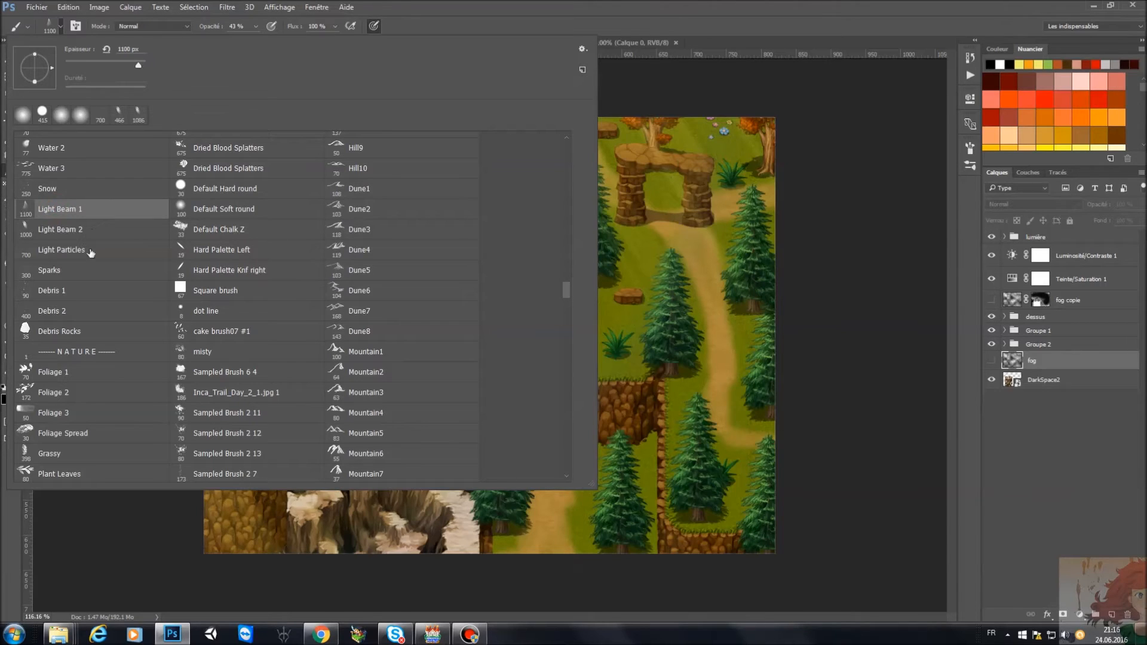
pyautogui.click(863, 96)
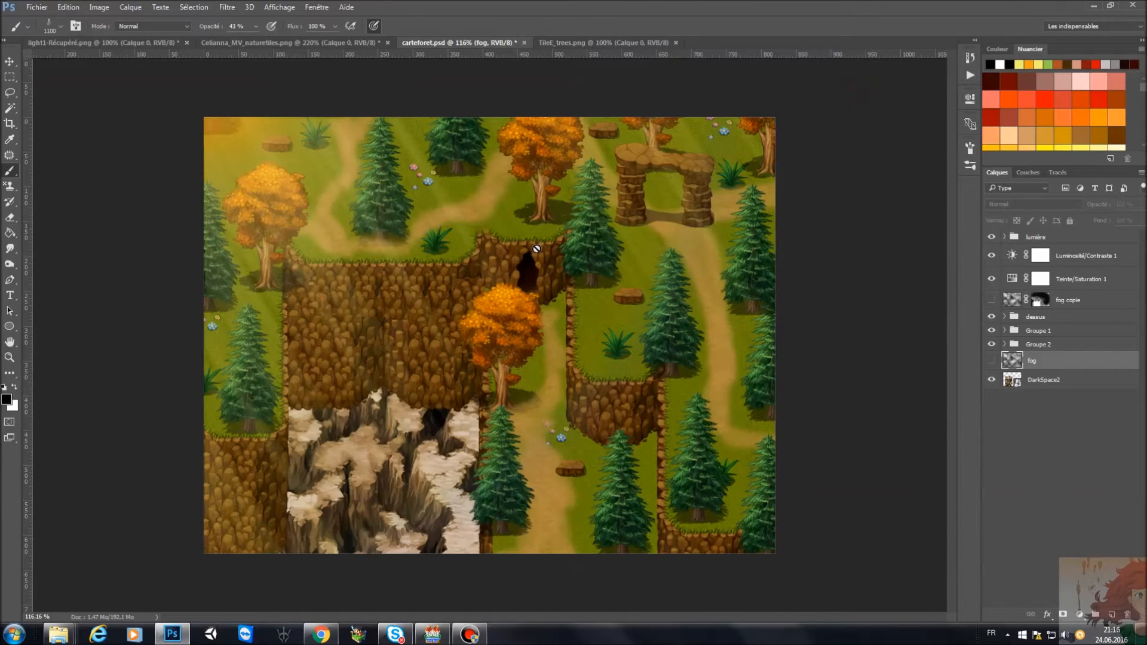
pyautogui.click(771, 158)
pyautogui.press('Return')
# Return to the Move tool, then show and select the fog copie layer
pyautogui.click(1062, 256)
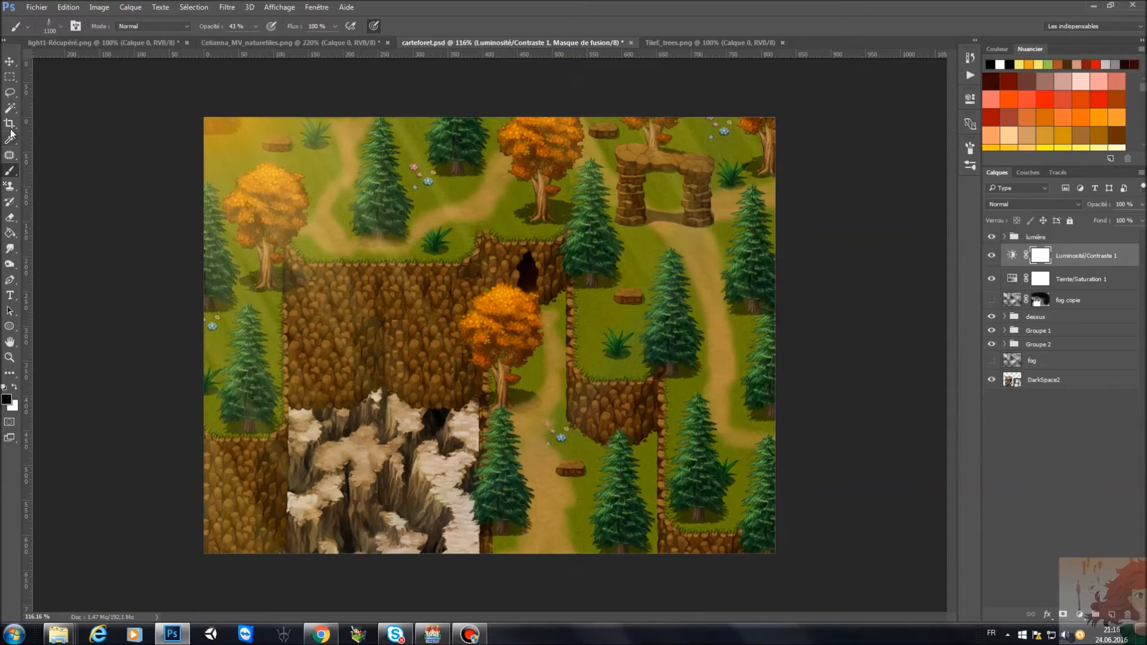
pyautogui.click(9, 62)
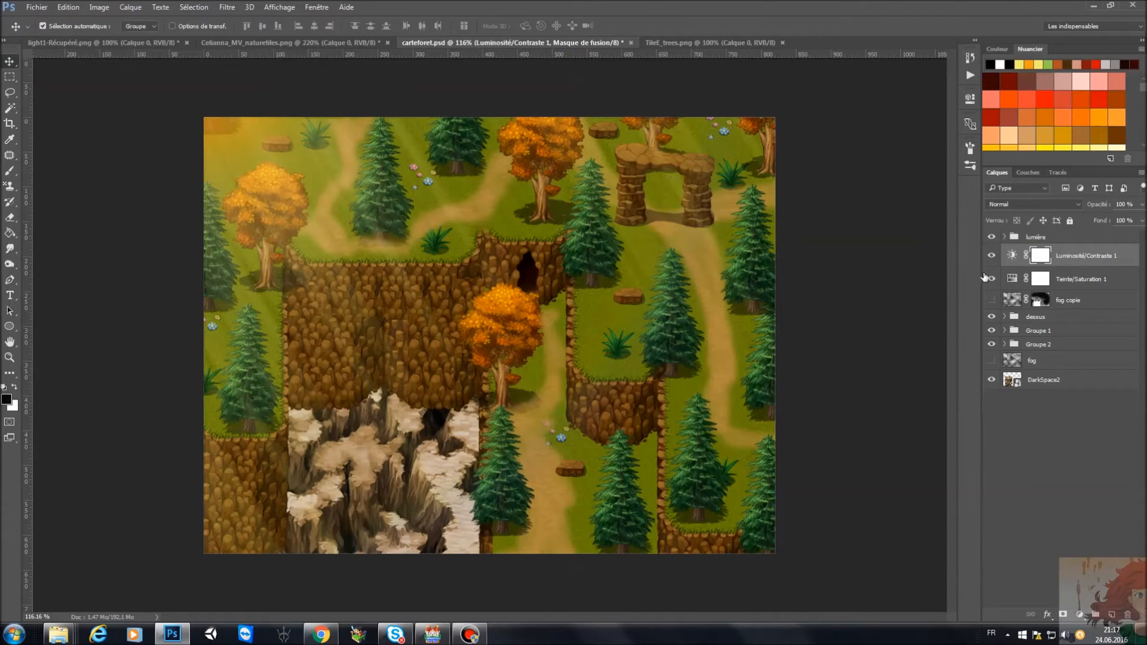
pyautogui.click(991, 300)
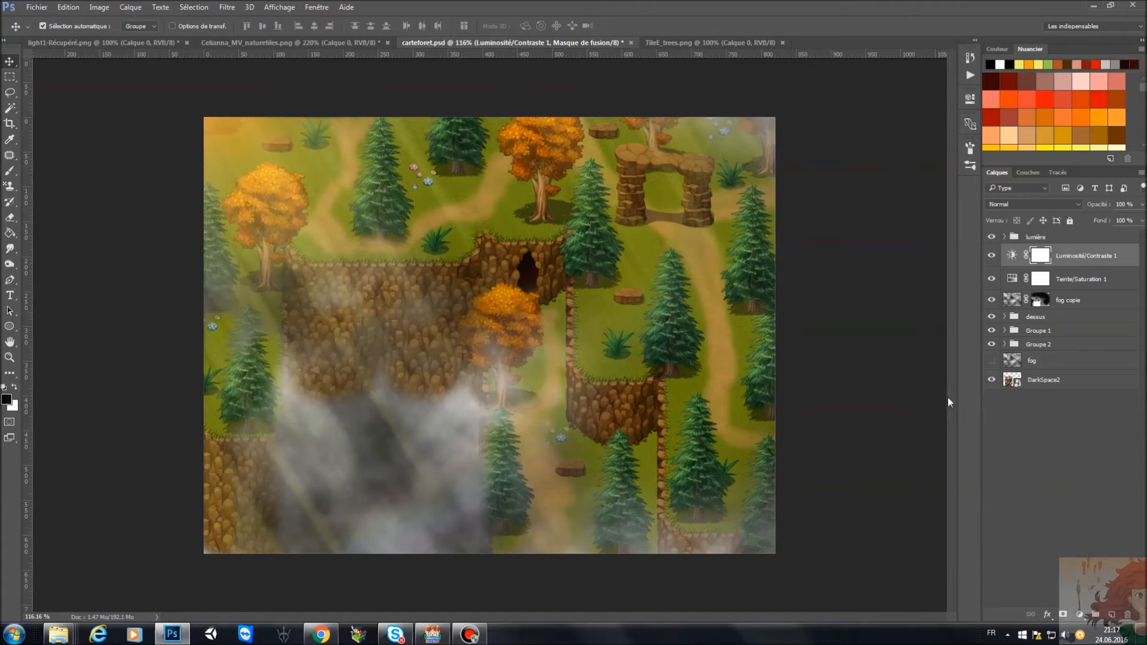
pyautogui.click(1014, 301)
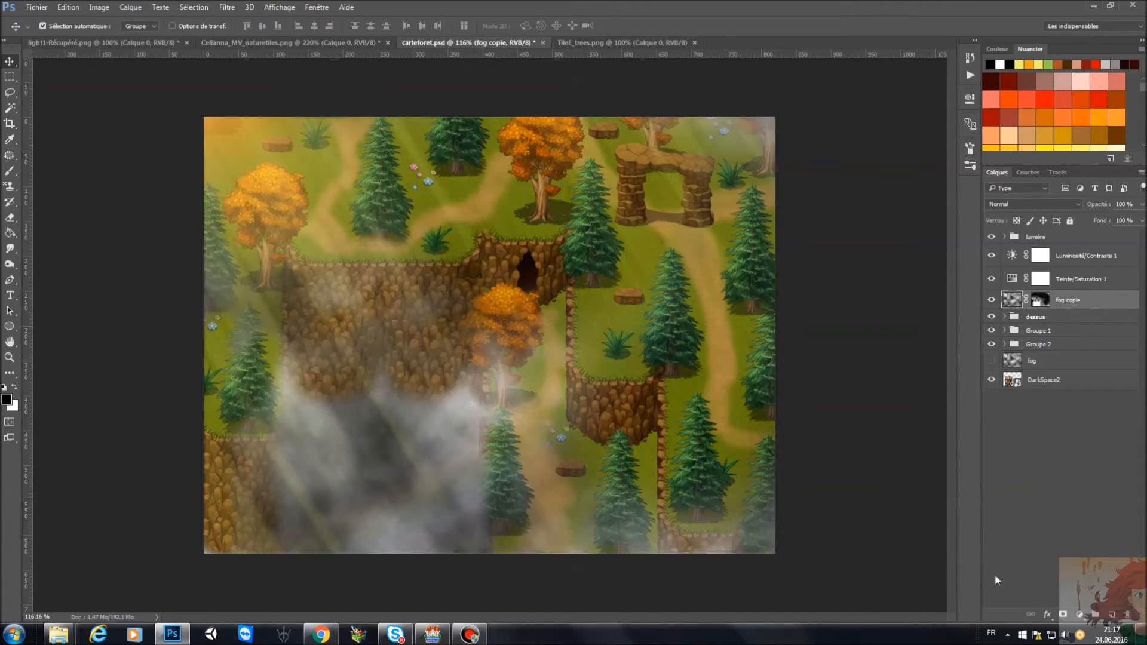
# Look at the Rendu filters, including Nuages, without applying one, and select the fog layer
pyautogui.click(228, 7)
pyautogui.moveTo(333, 205)
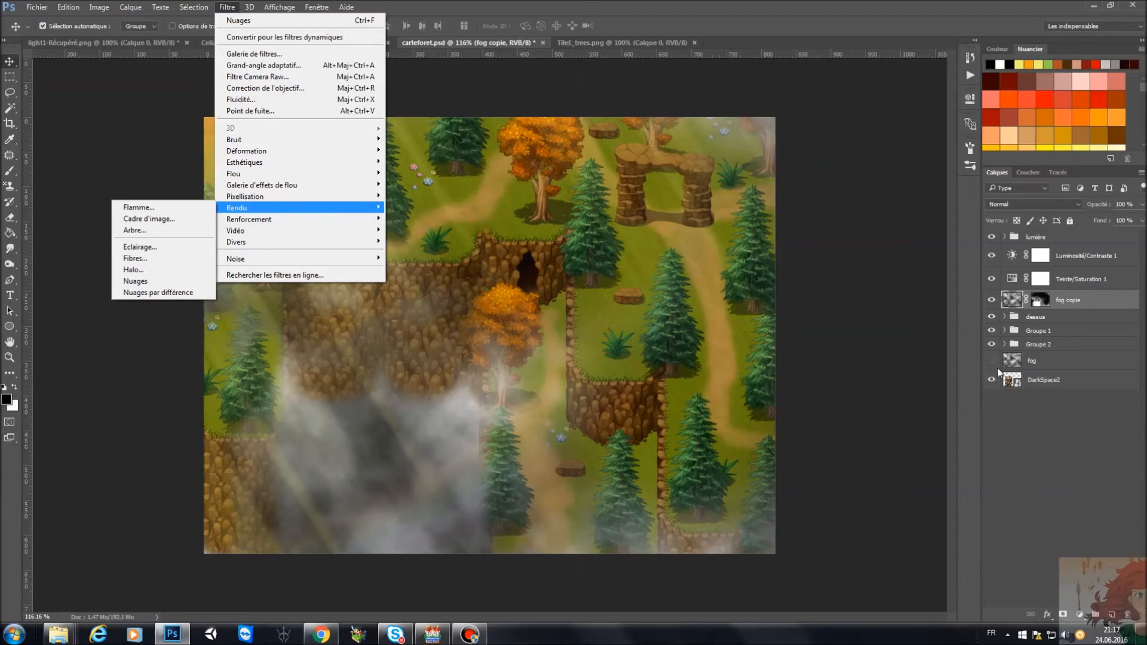
pyautogui.click(1033, 361)
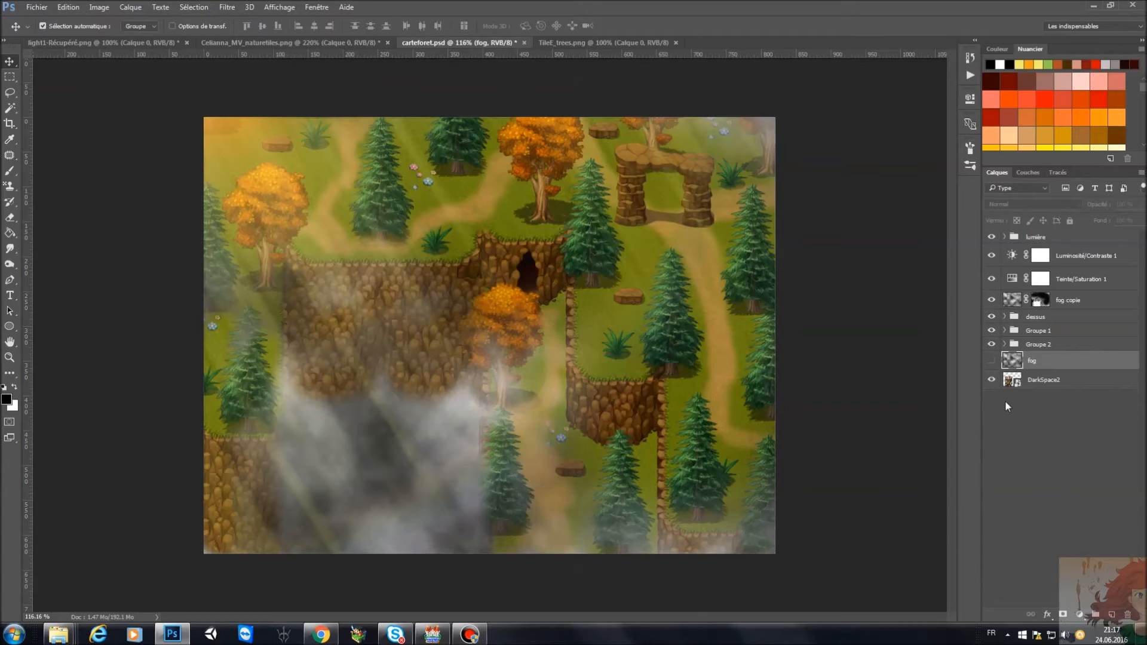
pyautogui.click(1068, 300)
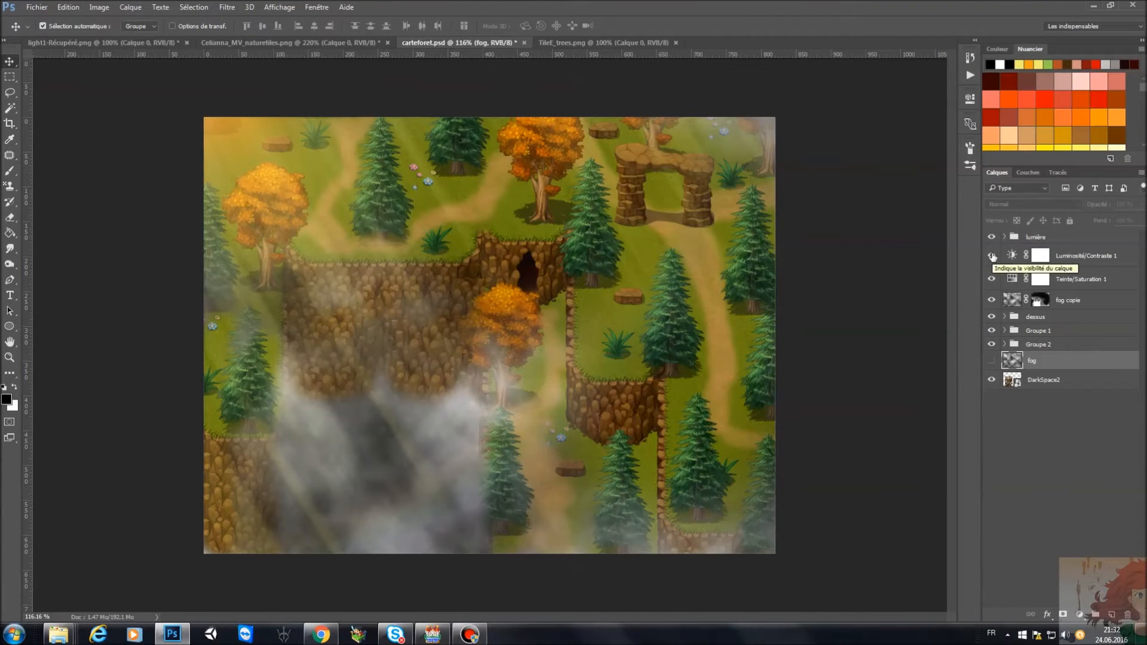
# Hide both adjustment layers, fog copie, dessus, Groupe 1, Groupe 2 and DarkSpace2, keeping only the lumière group shown
pyautogui.click(991, 255)
pyautogui.click(991, 279)
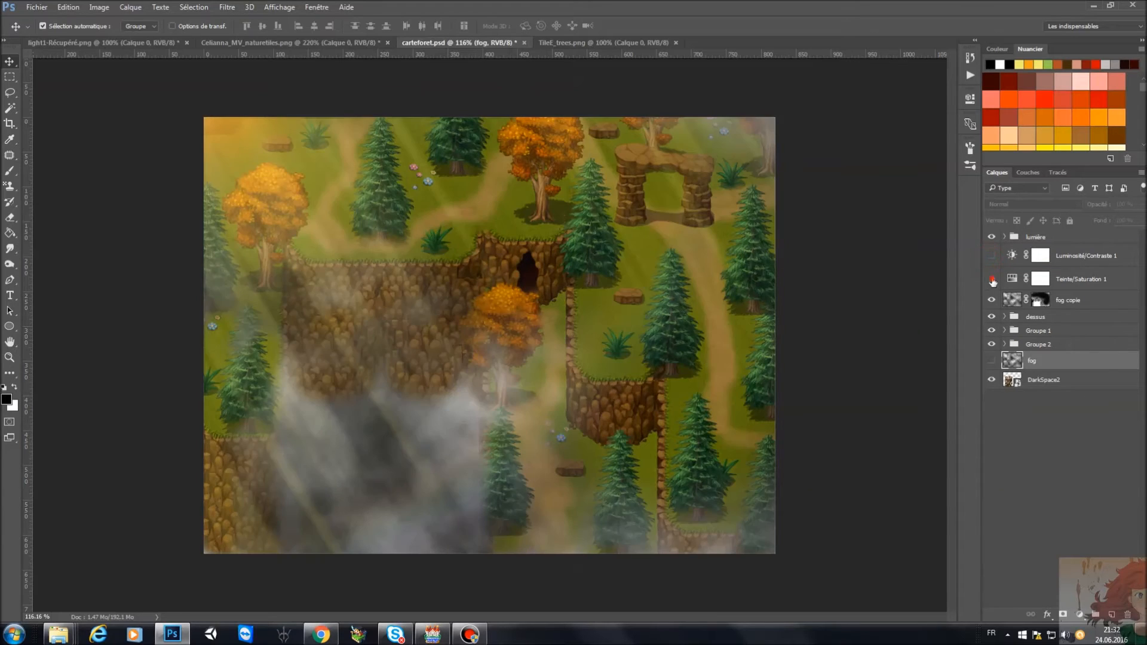
pyautogui.click(992, 300)
pyautogui.click(991, 317)
pyautogui.click(991, 330)
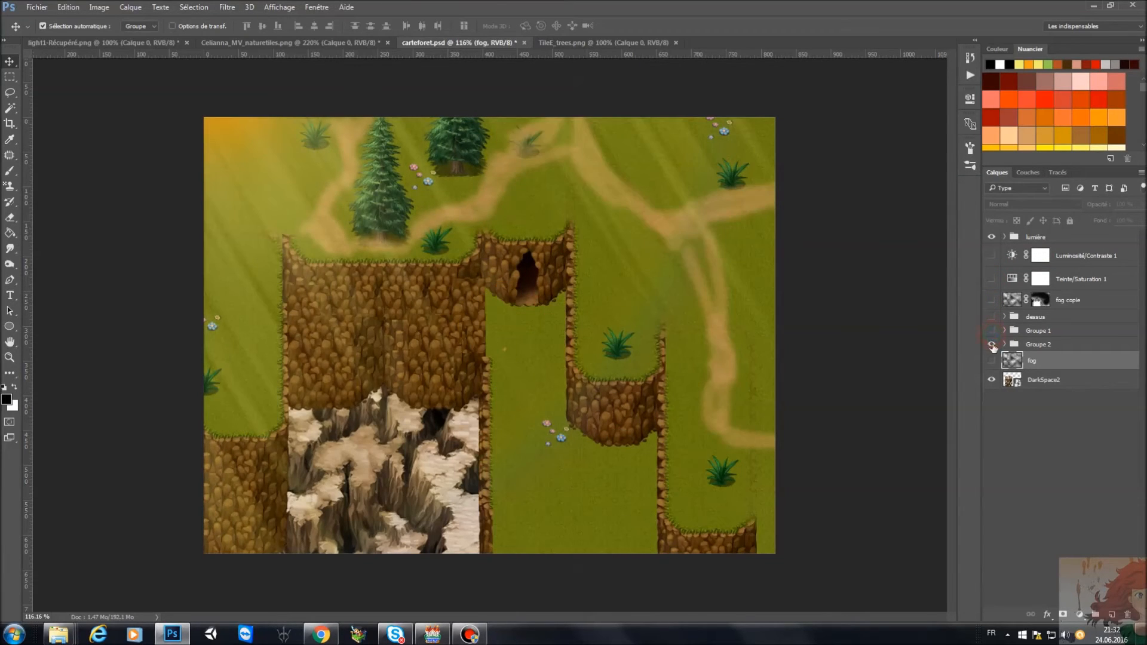
pyautogui.click(991, 344)
pyautogui.click(991, 380)
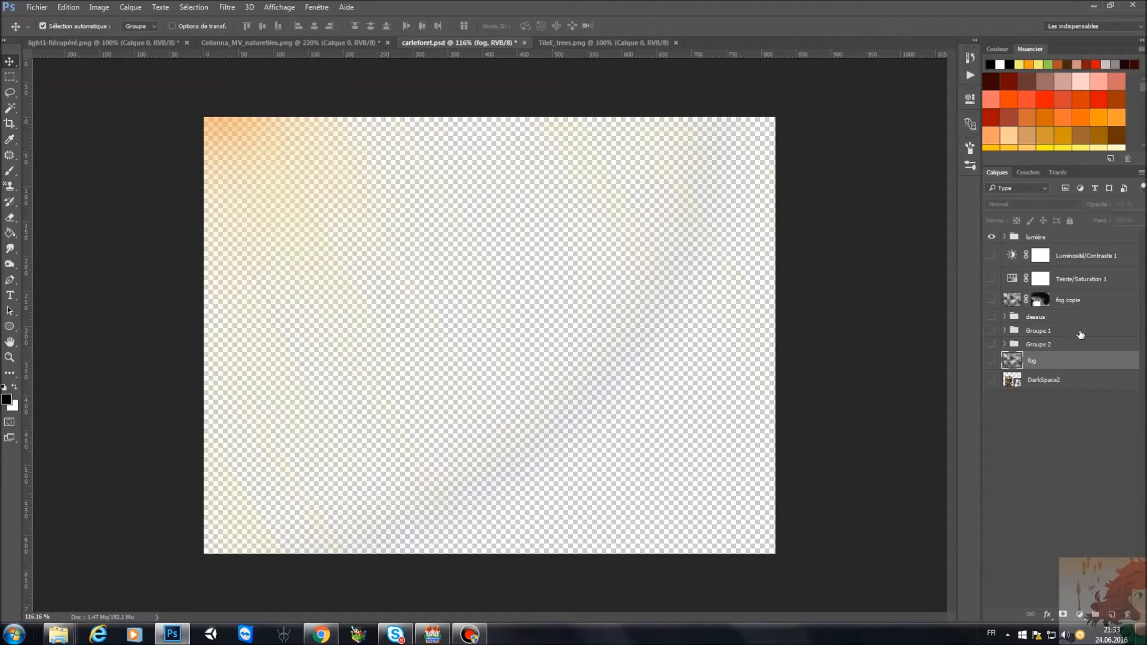
# Switch to Windows Explorer and open the overlays folder inside the testparallay project's img folder
pyautogui.click(37, 7)
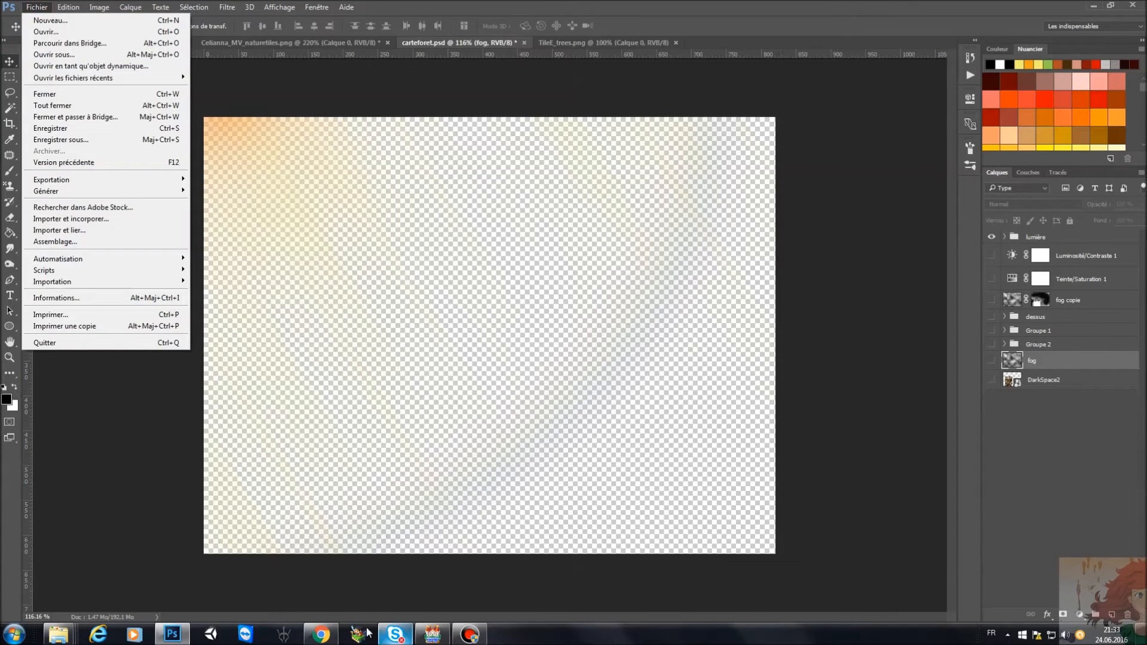
pyautogui.click(58, 634)
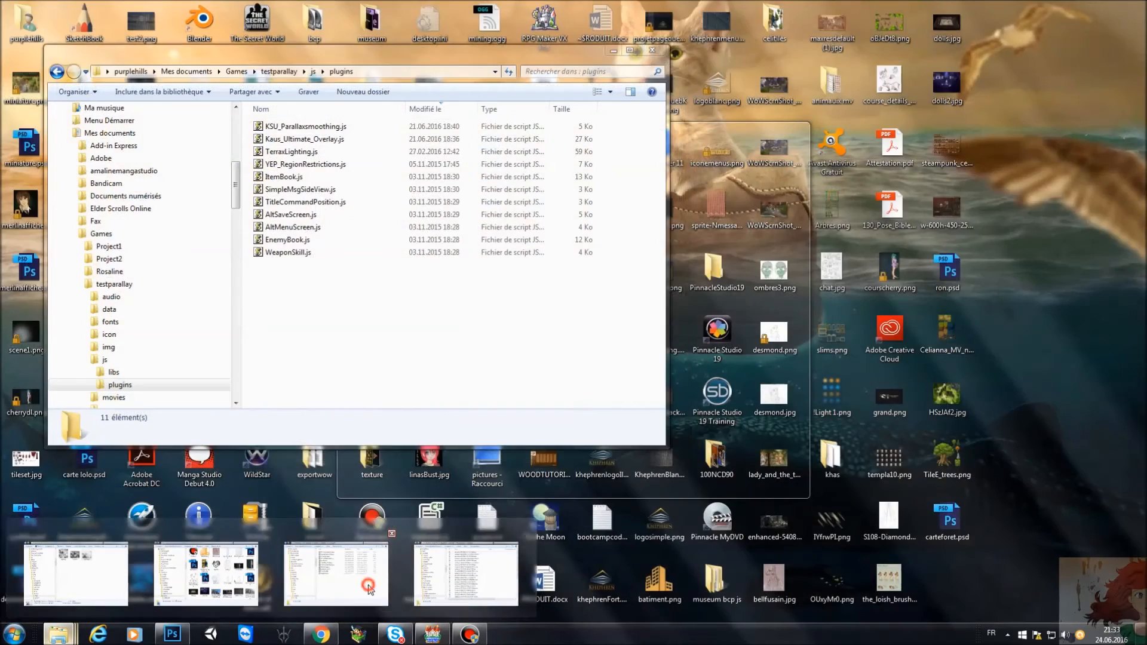
pyautogui.click(369, 590)
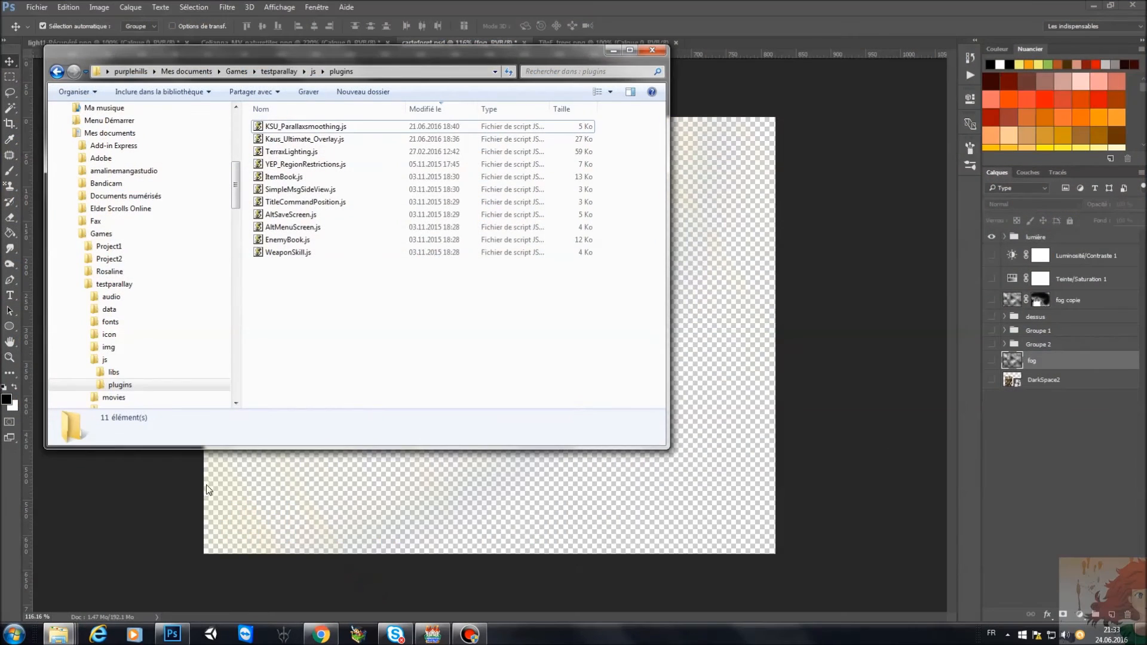
pyautogui.click(279, 71)
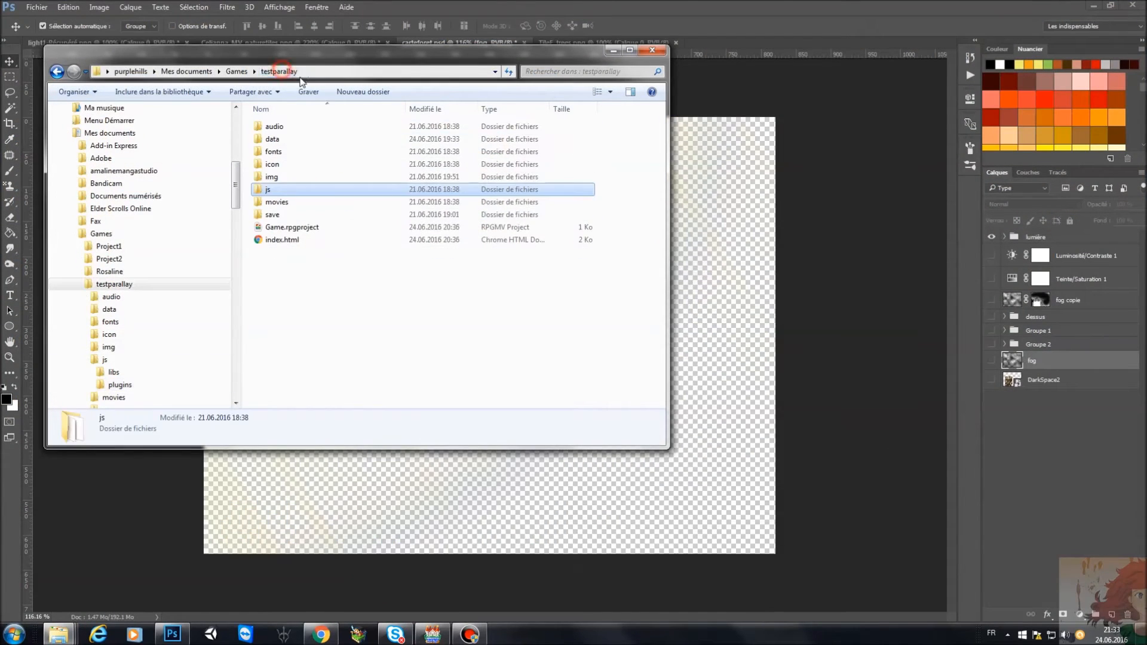
pyautogui.doubleClick(277, 176)
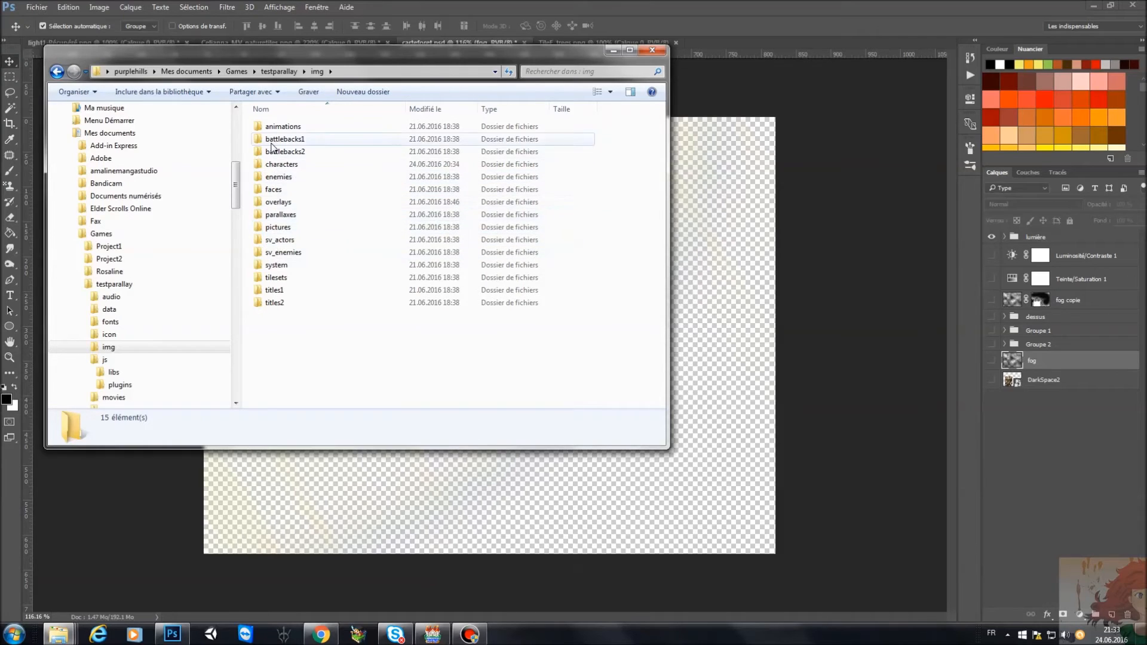
pyautogui.click(290, 203)
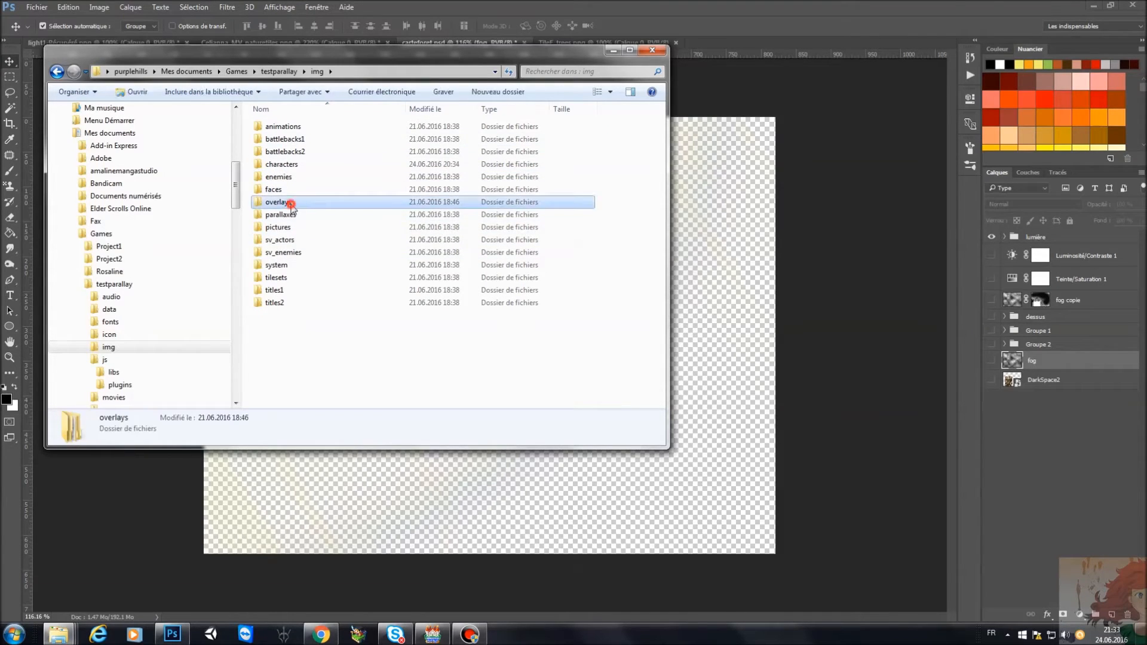
pyautogui.doubleClick(291, 204)
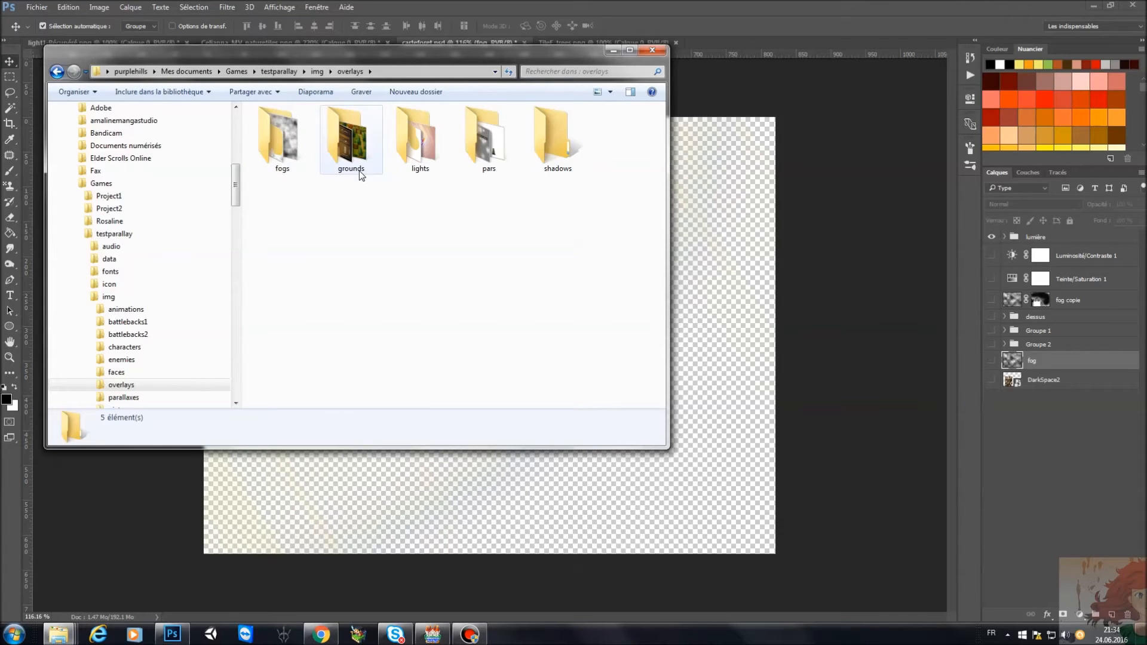
# Look over the grounds, lights and pars overlay folders, then examine light3.png in the lights folder
pyautogui.moveTo(361, 175)
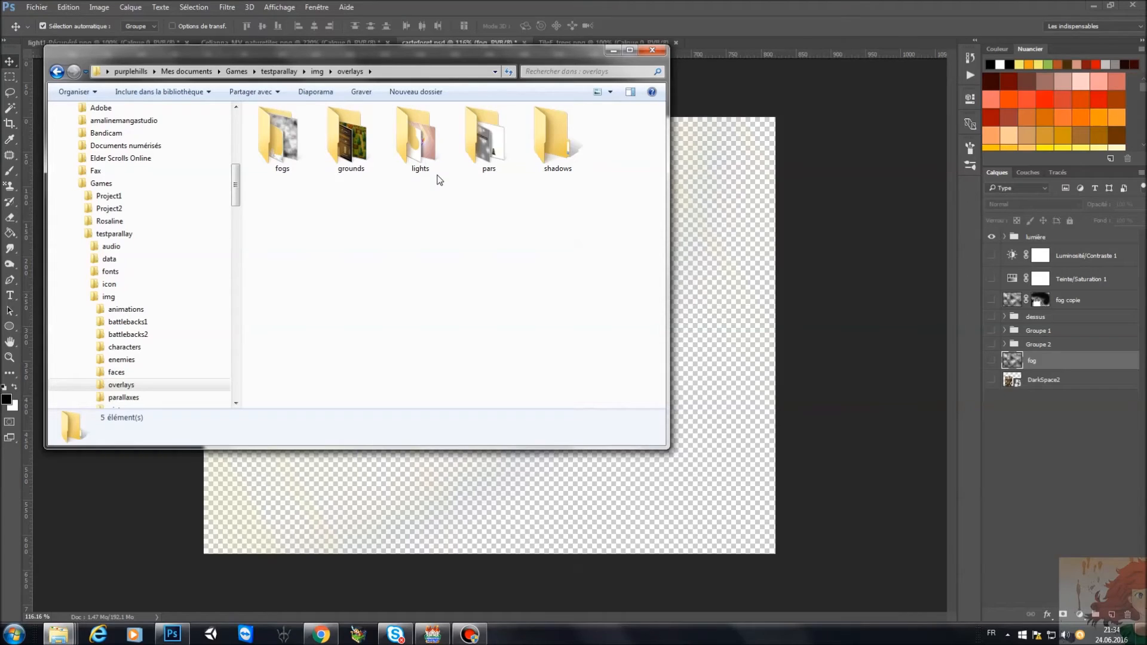
pyautogui.moveTo(501, 178)
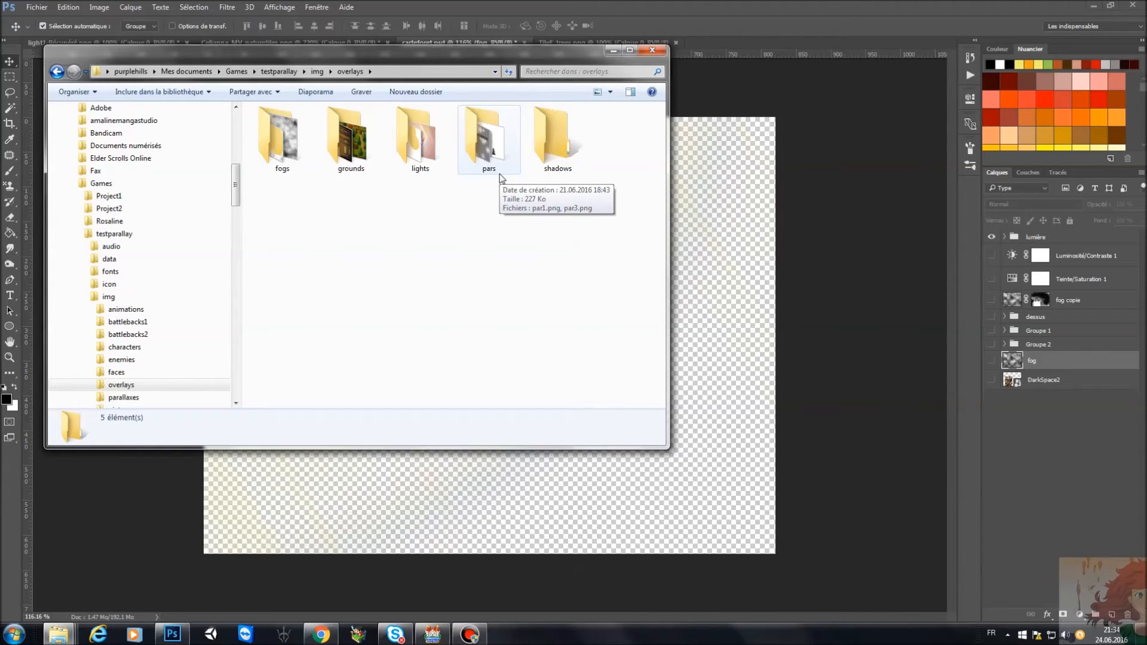
pyautogui.doubleClick(416, 168)
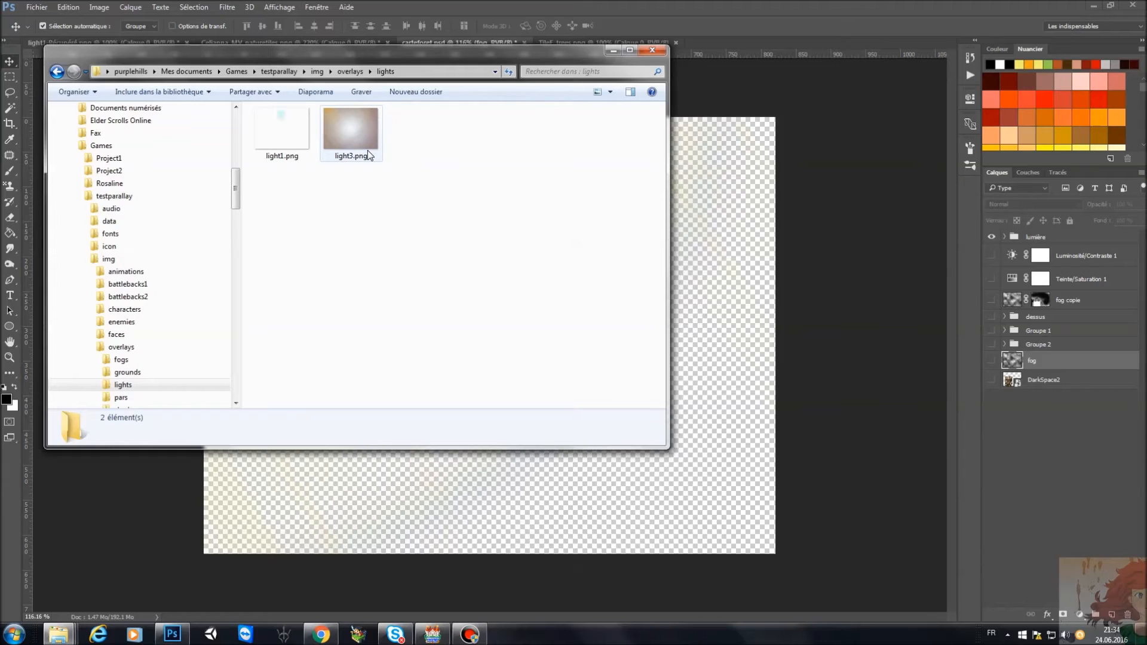
pyautogui.moveTo(368, 150)
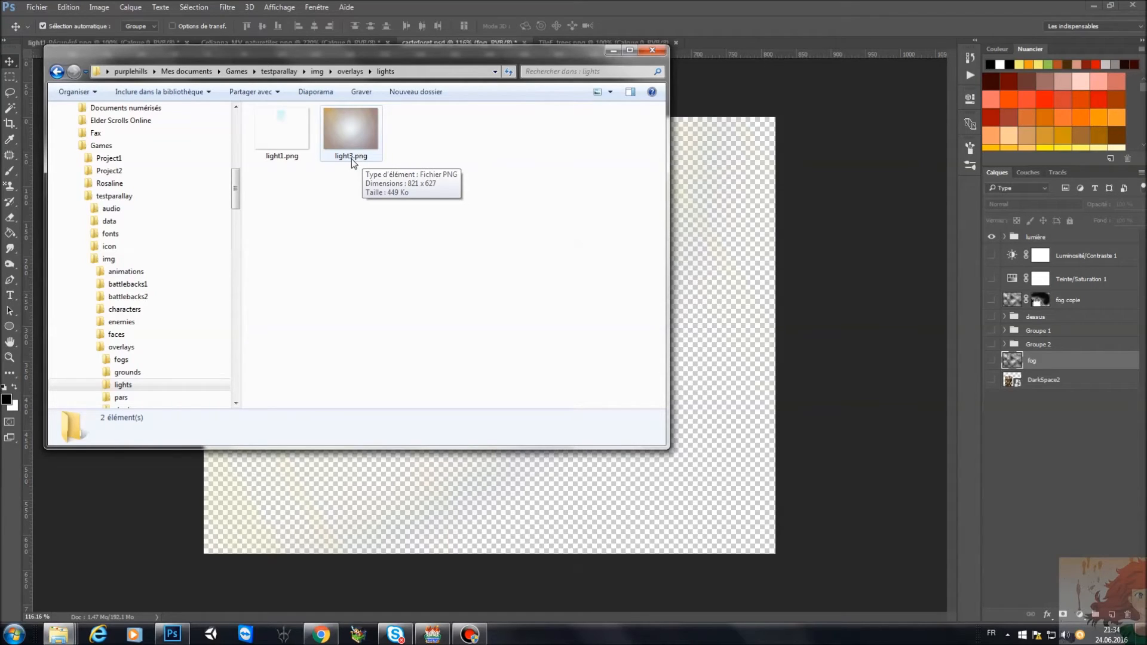
# Switch to RPG Maker MV and close the plugin manager, discarding its changes
pyautogui.click(432, 634)
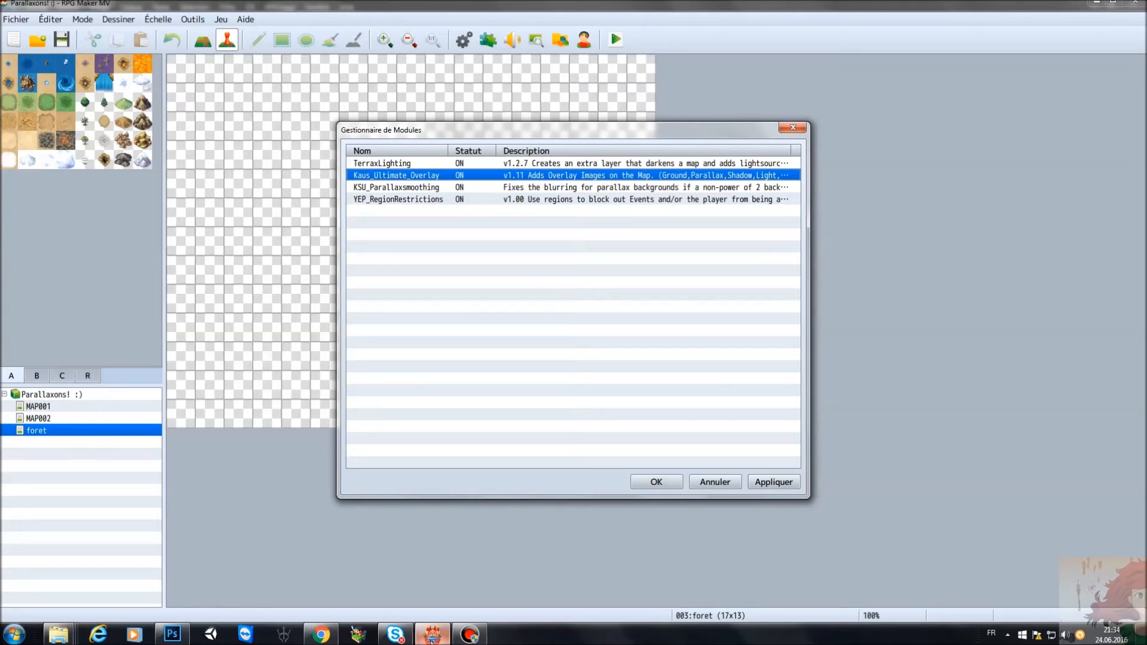
pyautogui.click(793, 127)
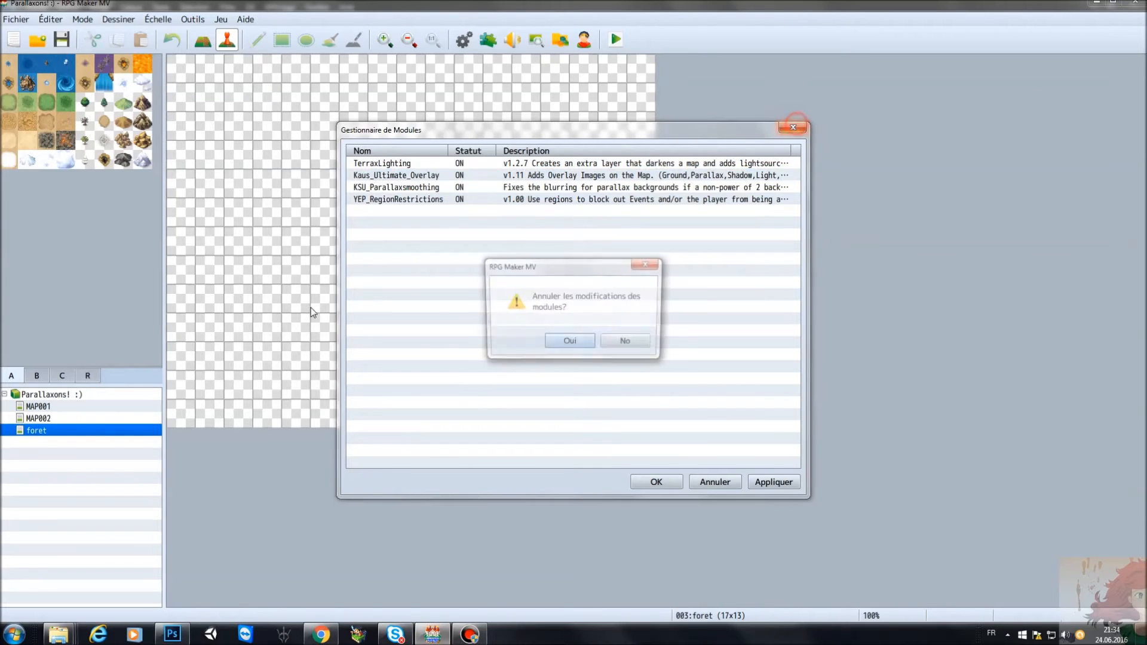
pyautogui.click(570, 339)
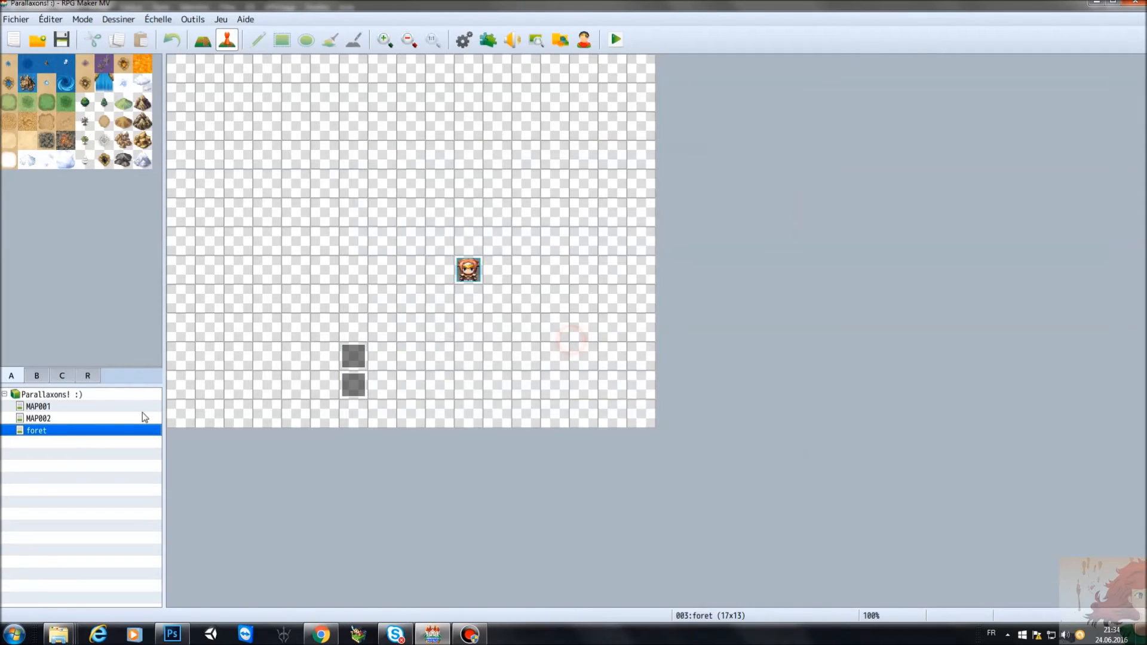
# View the foret map's properties with its parallax background and overlay notes, and close them
pyautogui.rightClick(37, 431)
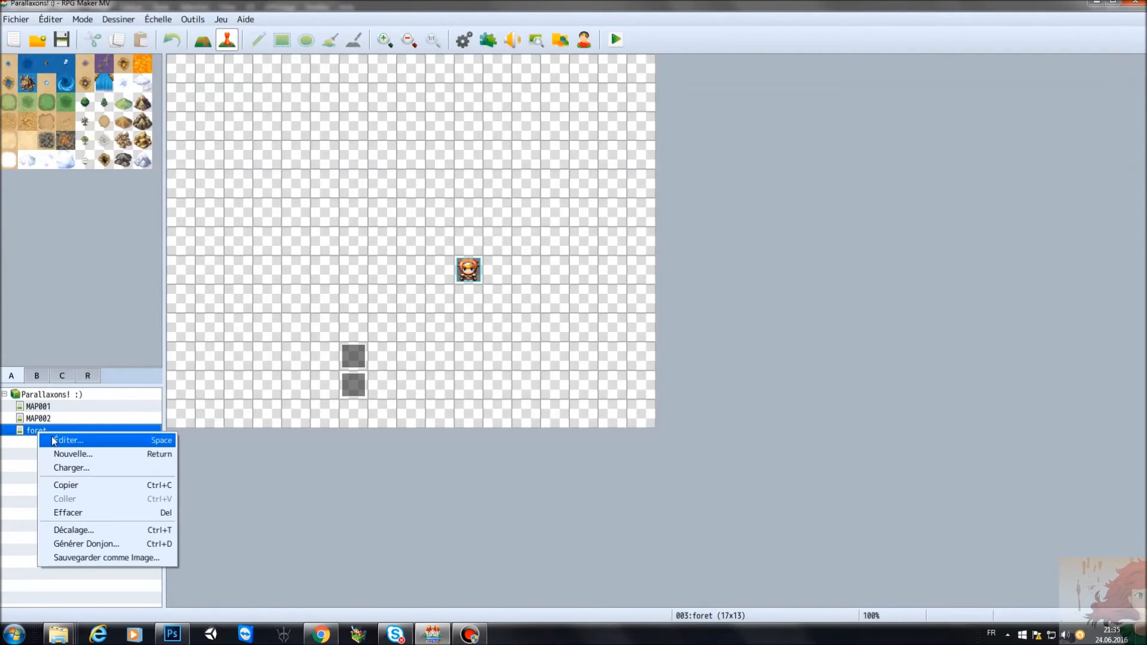
pyautogui.click(51, 437)
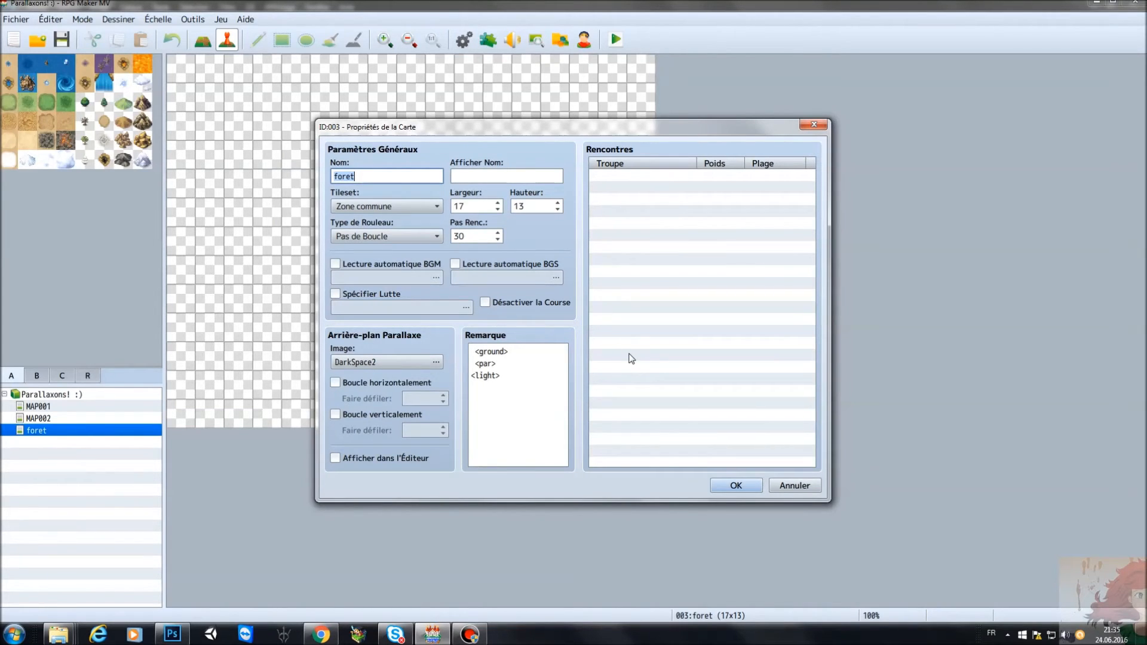
pyautogui.click(723, 487)
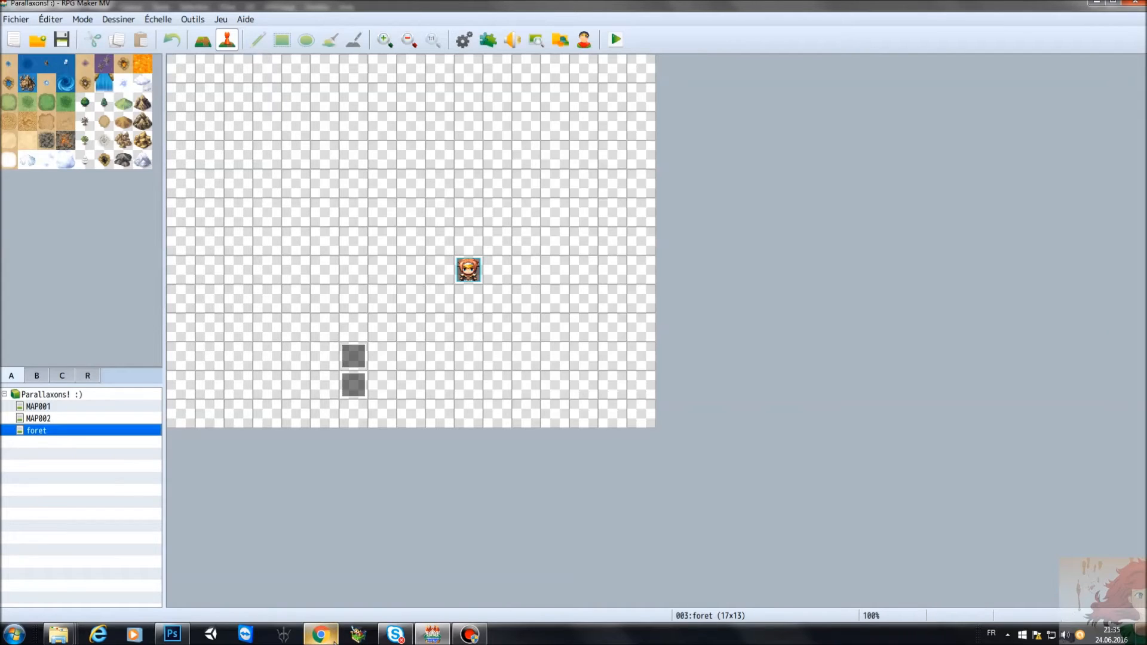
pyautogui.moveTo(335, 641)
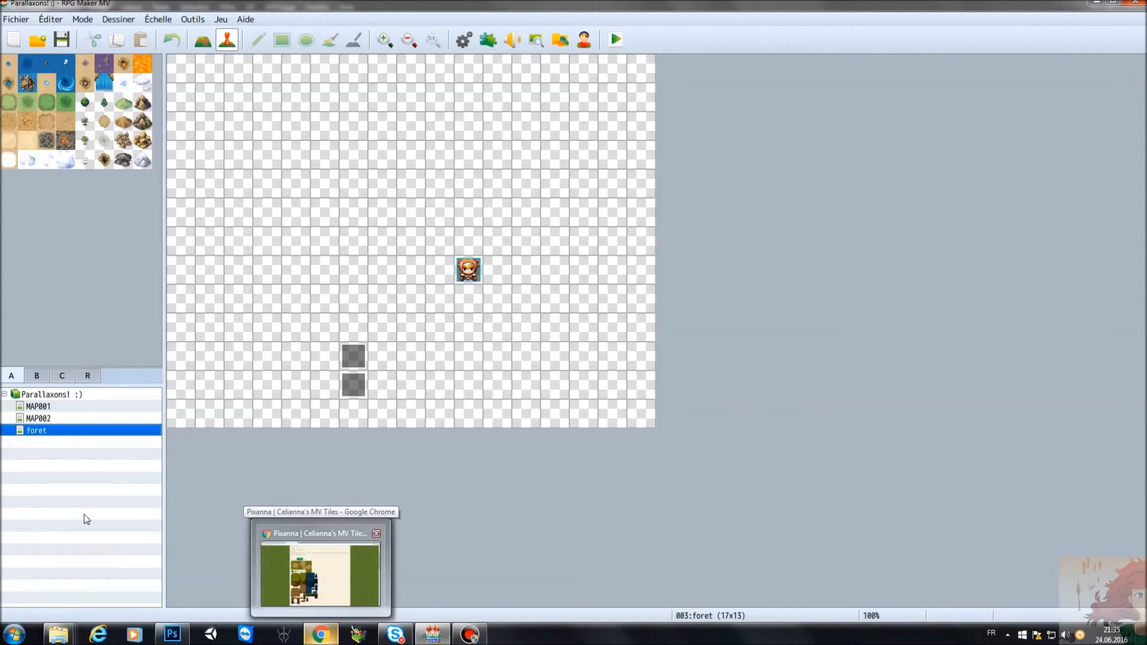
# Remove the leading spaces before the <ground> and <par> tags in the foret map's note and confirm the map properties
pyautogui.rightClick(43, 433)
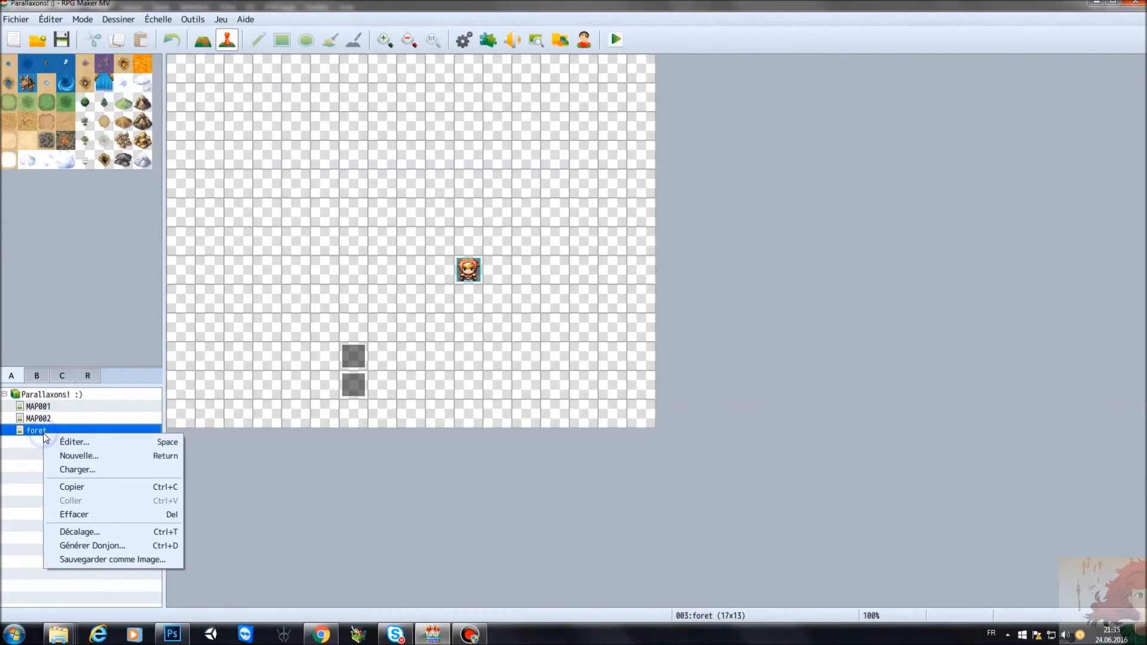
pyautogui.click(70, 440)
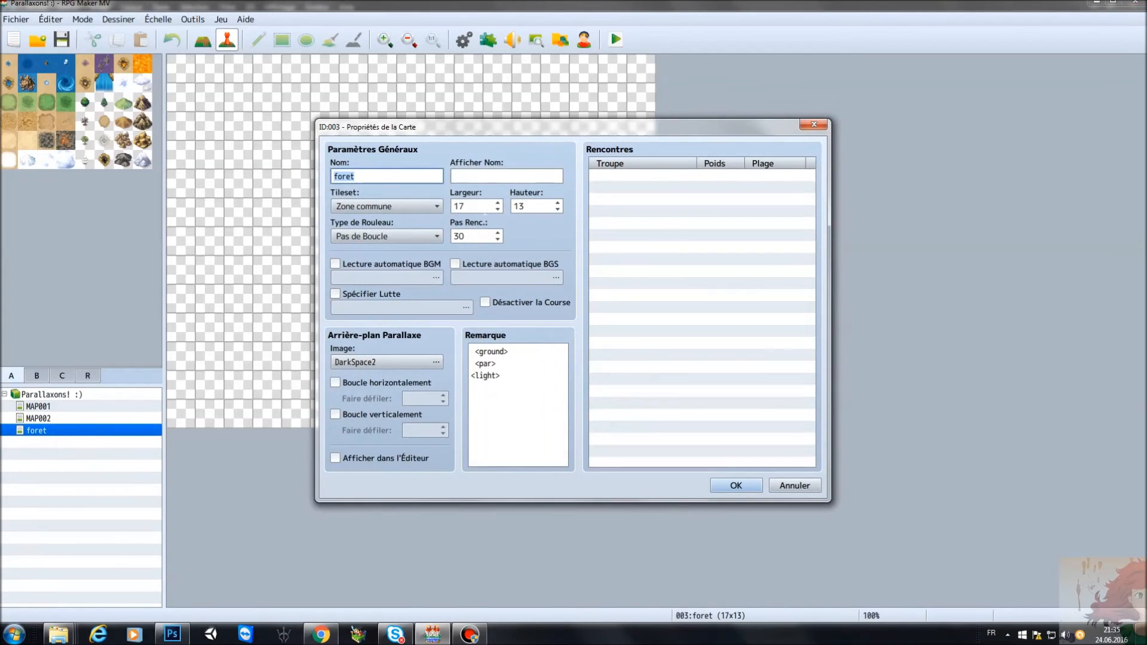
pyautogui.click(476, 352)
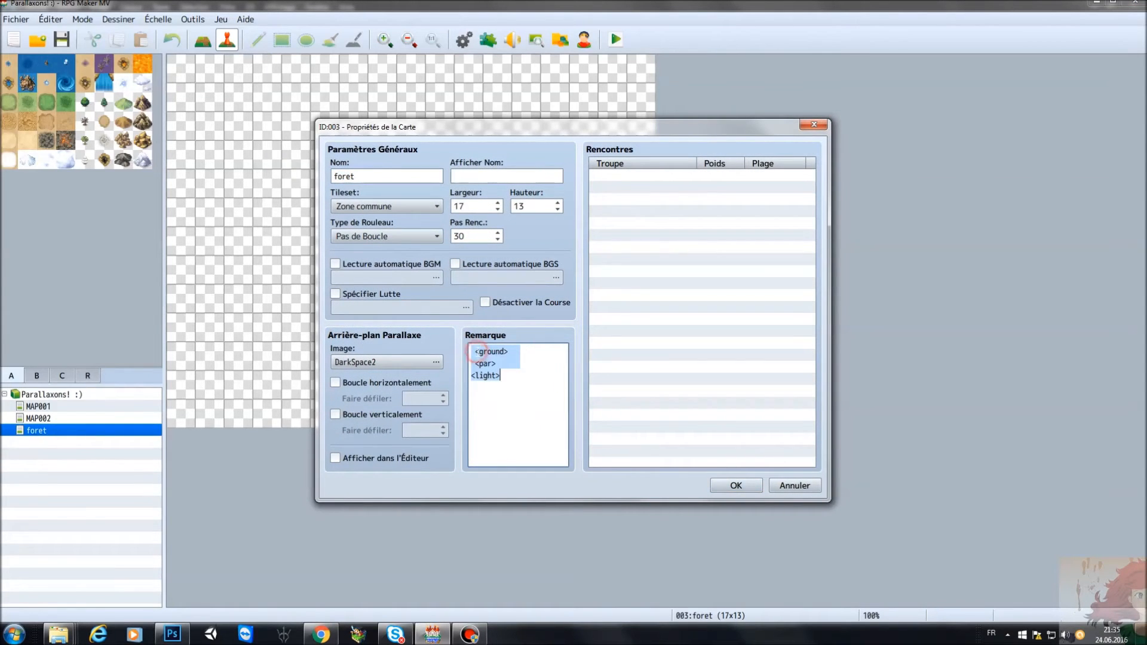
pyautogui.click(475, 353)
pyautogui.press('BackSpace')
pyautogui.press('Down')
pyautogui.press('Delete')
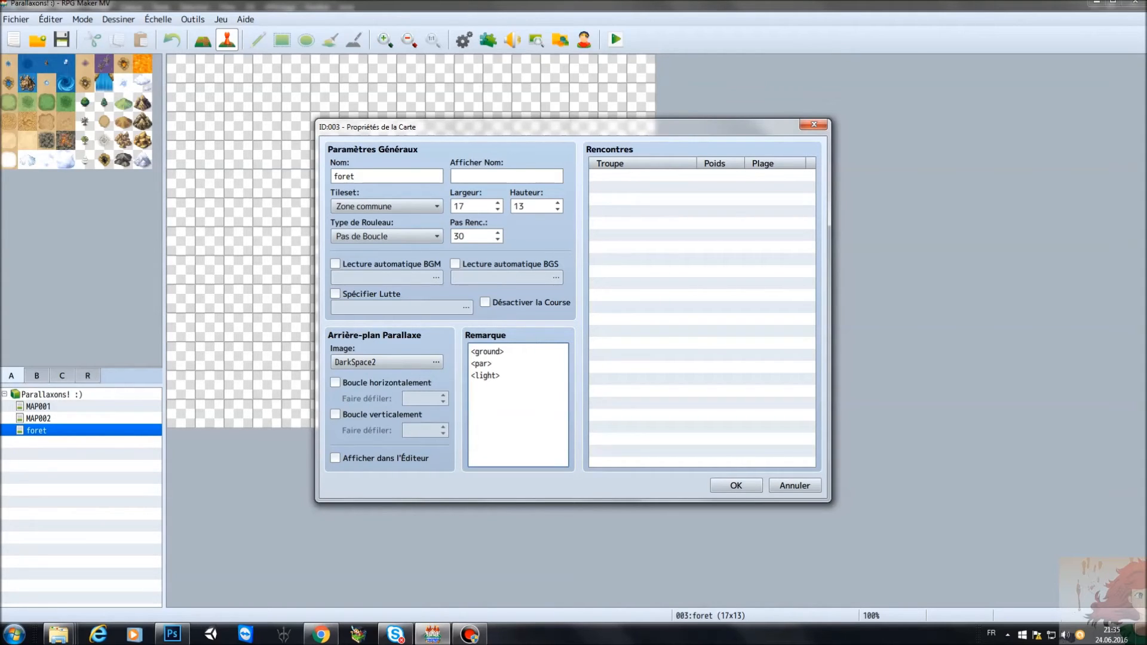
pyautogui.moveTo(511, 351); pyautogui.dragTo(471, 352)
pyautogui.tripleClick(501, 363)
pyautogui.tripleClick(513, 377)
pyautogui.click(735, 486)
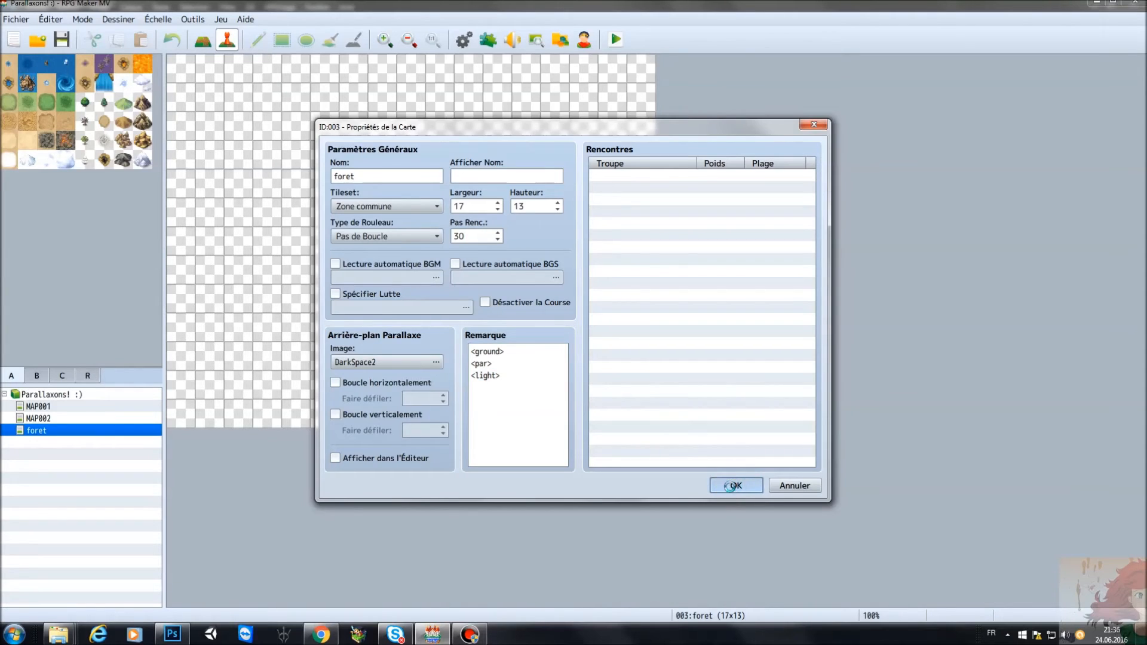
# Open event EV001 and look up the Commande de Module entry among the advanced event commands without adding it
pyautogui.rightClick(360, 364)
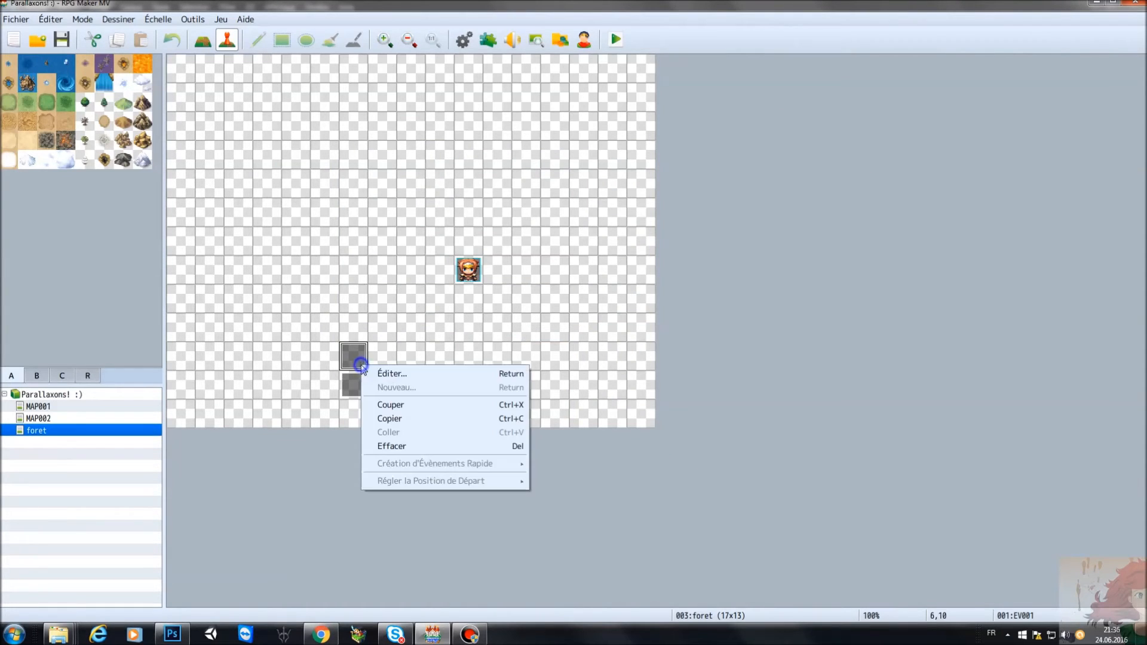
pyautogui.click(388, 372)
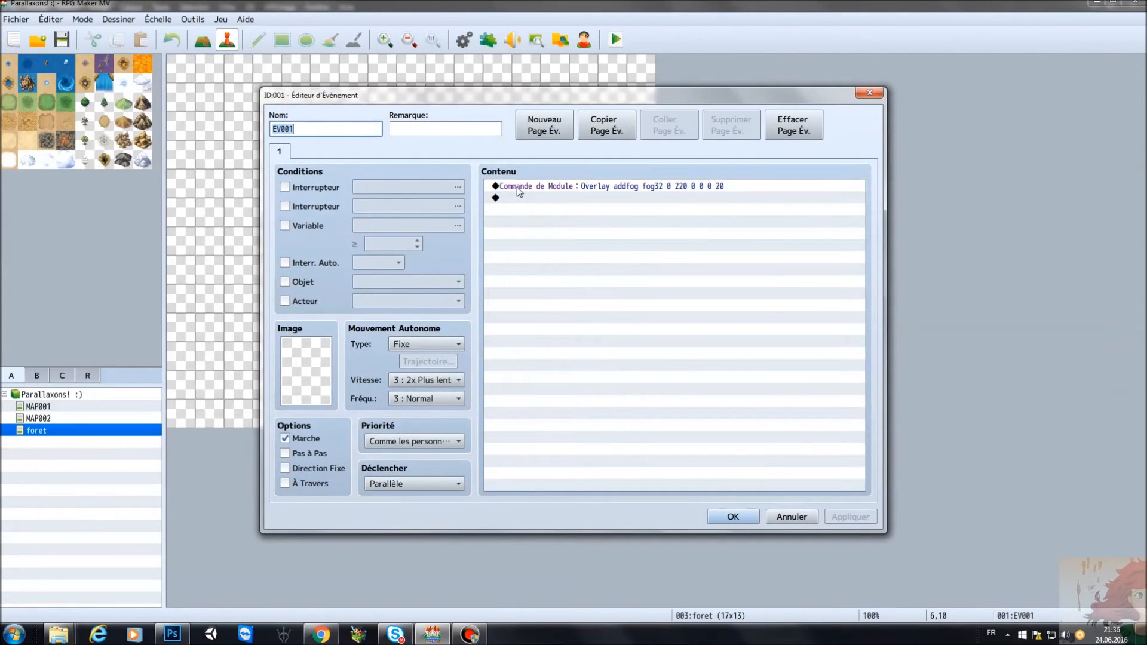
pyautogui.rightClick(532, 198)
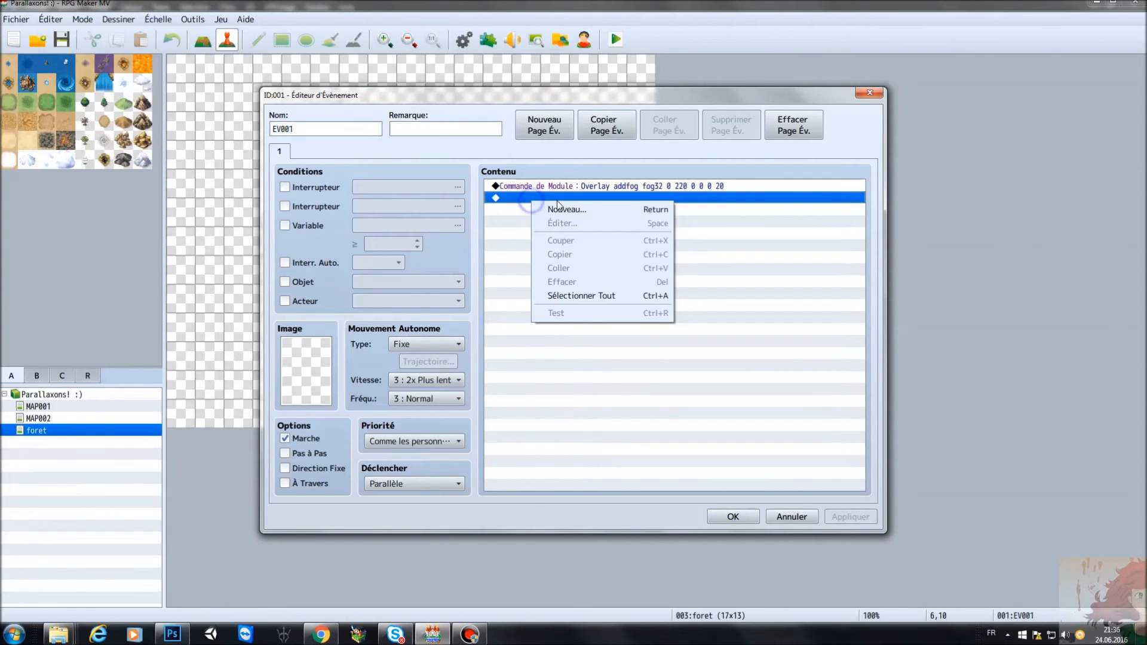
pyautogui.click(568, 210)
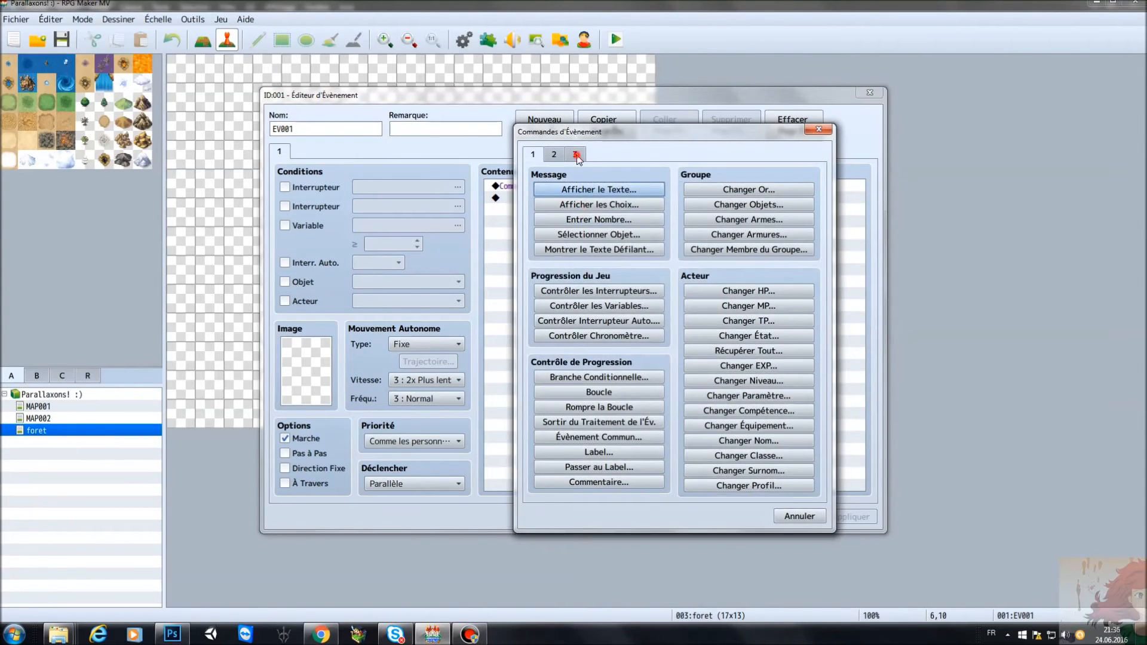
pyautogui.click(576, 155)
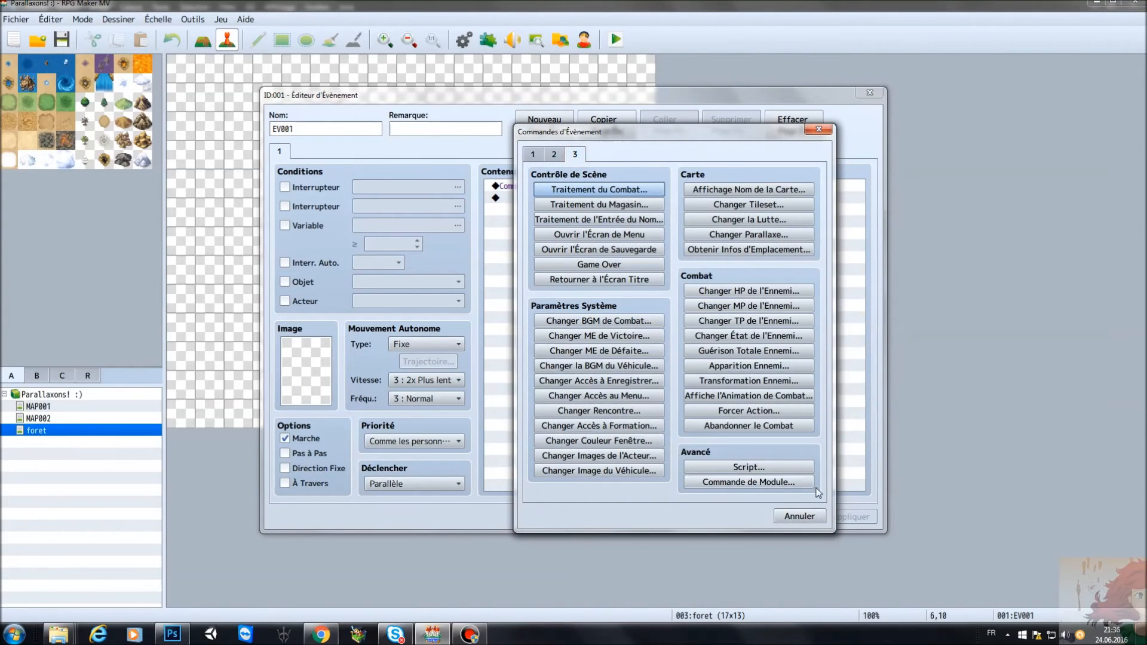
pyautogui.click(819, 129)
# Examine EV001's Overlay addfog plugin command without changing it, and close the event editor
pyautogui.rightClick(600, 187)
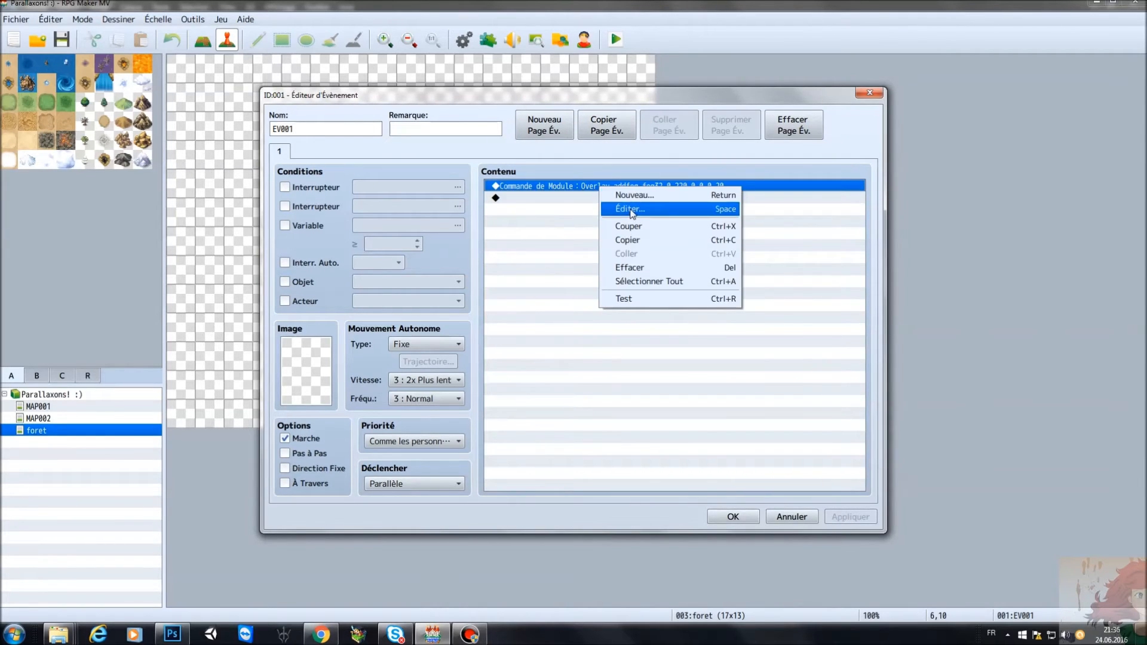
pyautogui.click(631, 209)
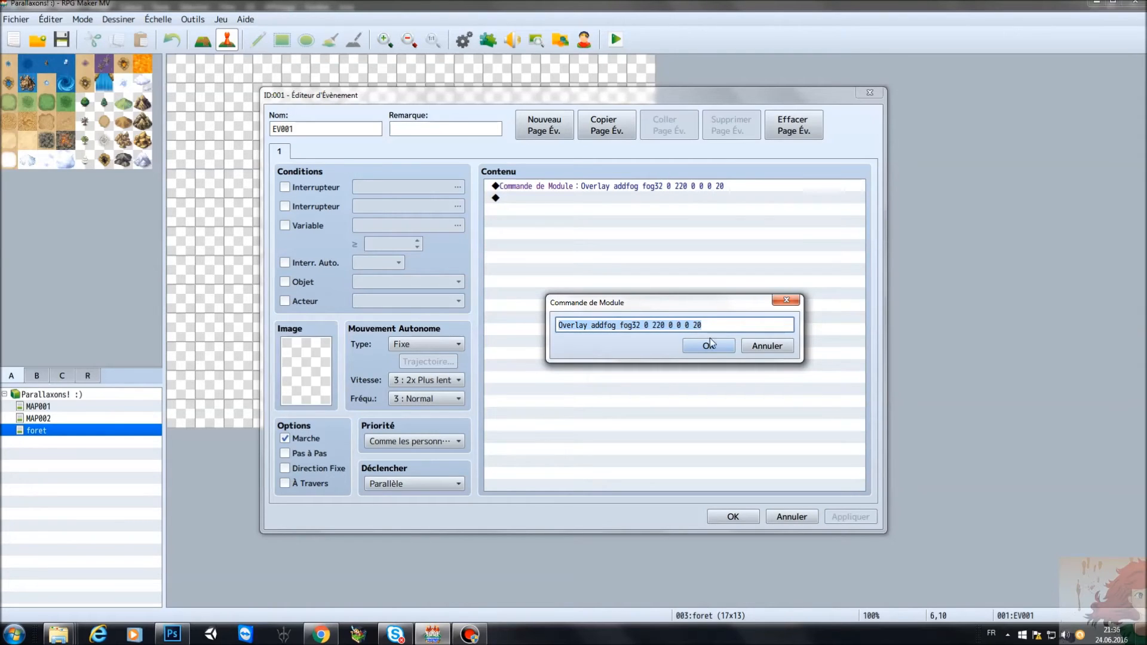
pyautogui.click(771, 345)
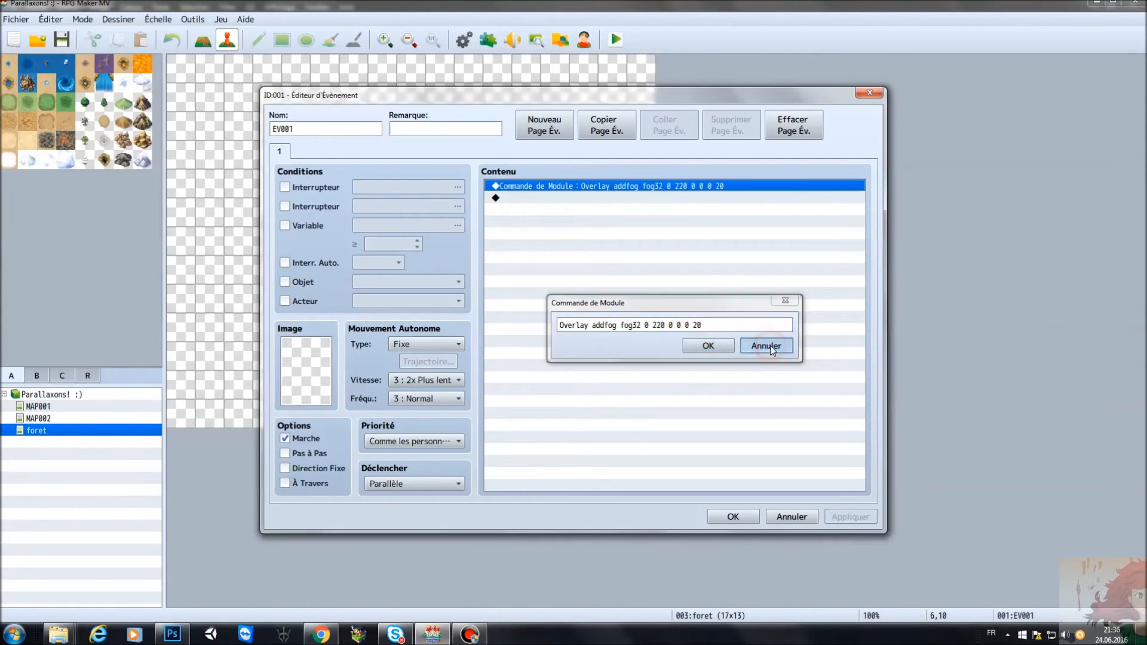
pyautogui.click(870, 92)
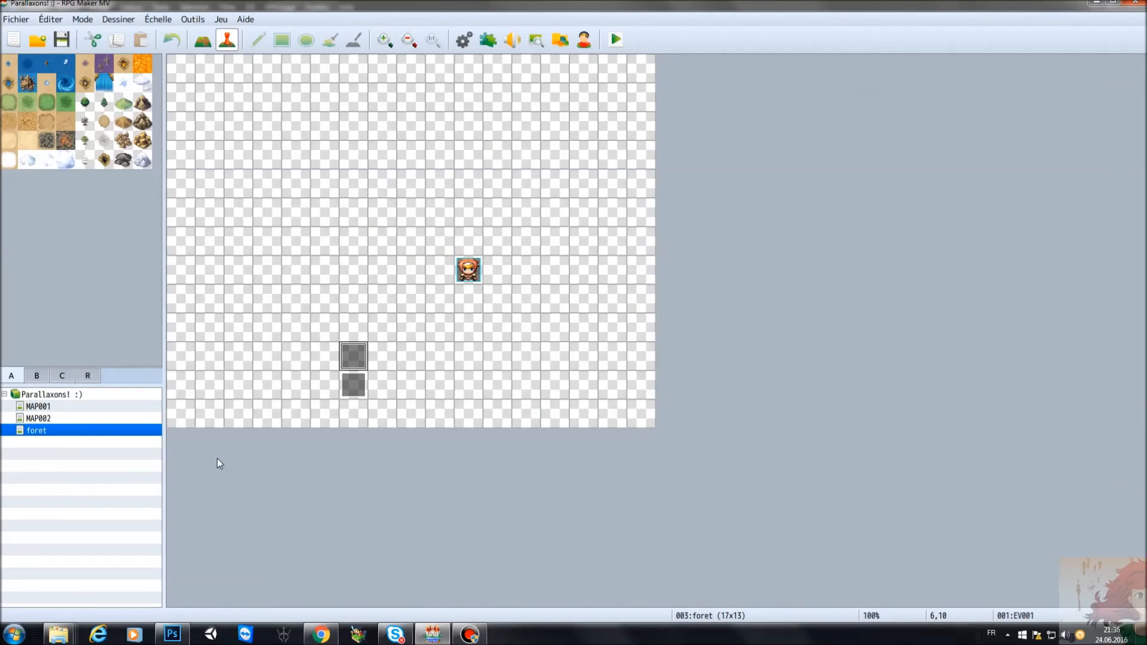
# Check the foret map's parallax image and overlay tags in its properties again without changing them
pyautogui.rightClick(68, 435)
pyautogui.click(84, 441)
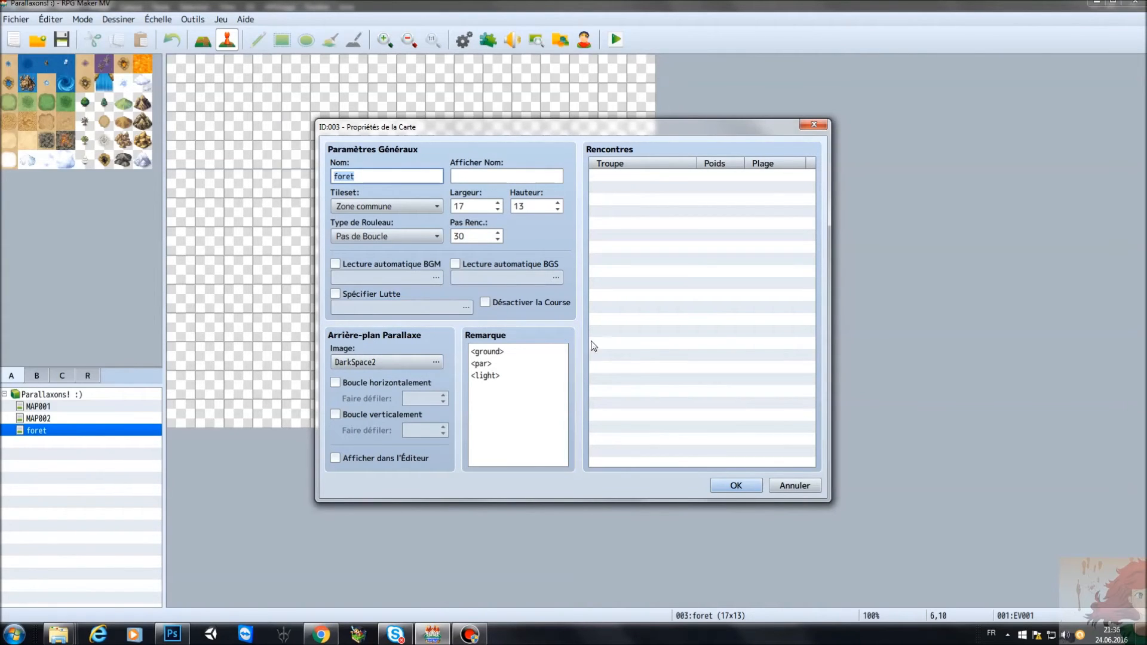
pyautogui.click(820, 126)
pyautogui.click(229, 21)
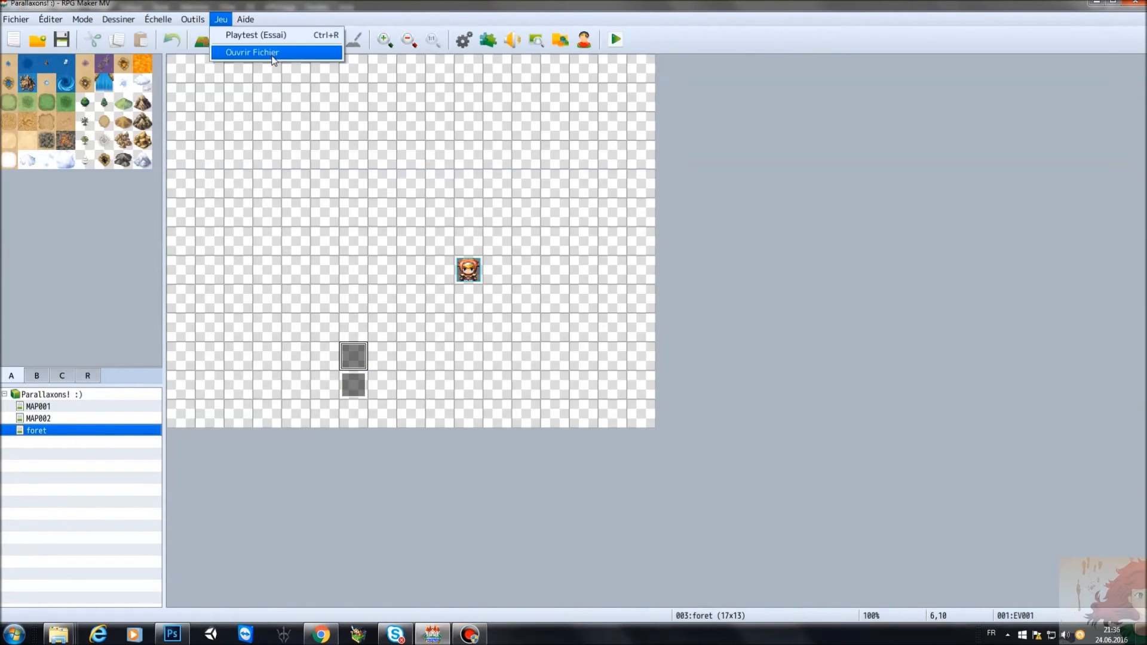
pyautogui.moveTo(192, 19)
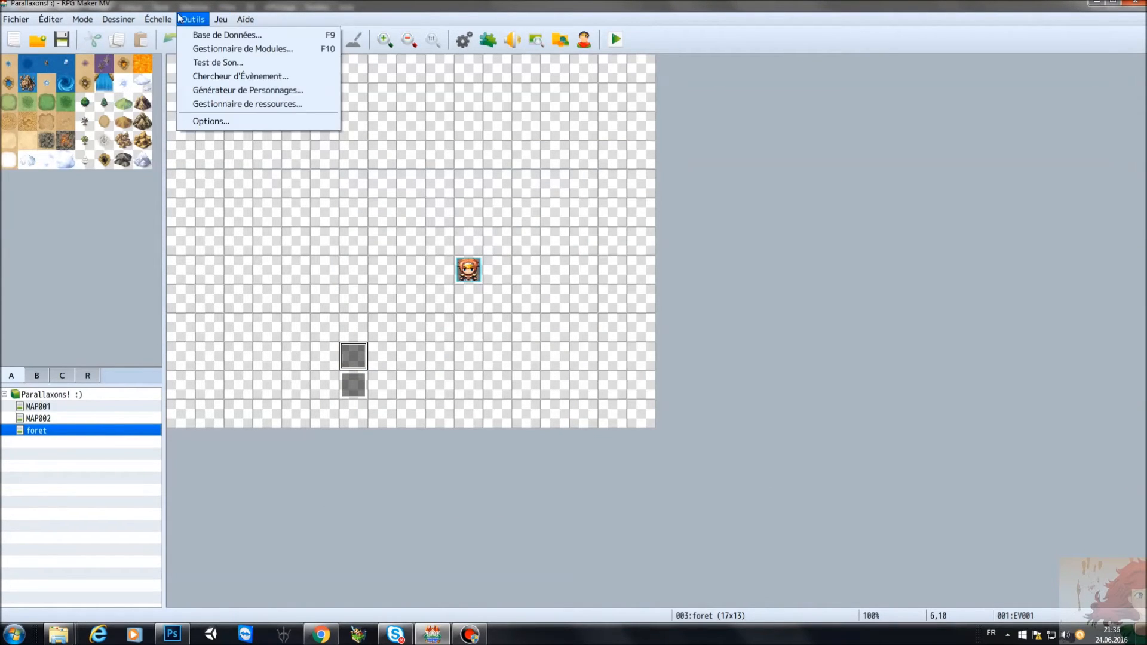
# Open the Kaus_Ultimate_Overlay module's help and read the overlay folder and notetag instructions up to the <all> tag
pyautogui.click(224, 48)
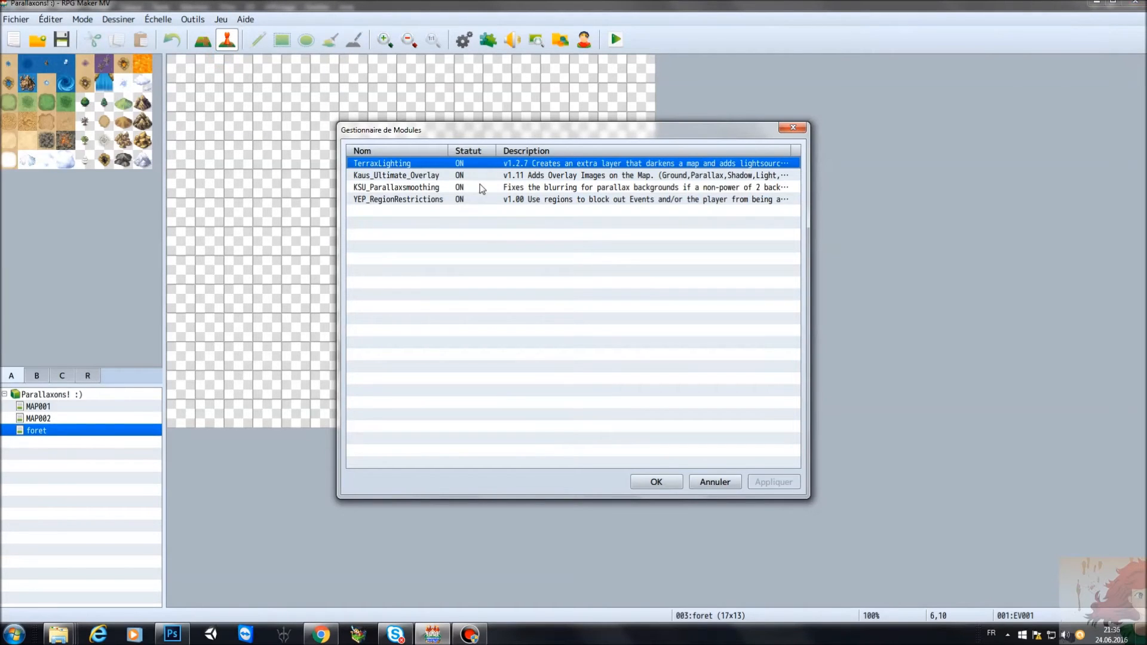
pyautogui.rightClick(459, 176)
pyautogui.click(478, 180)
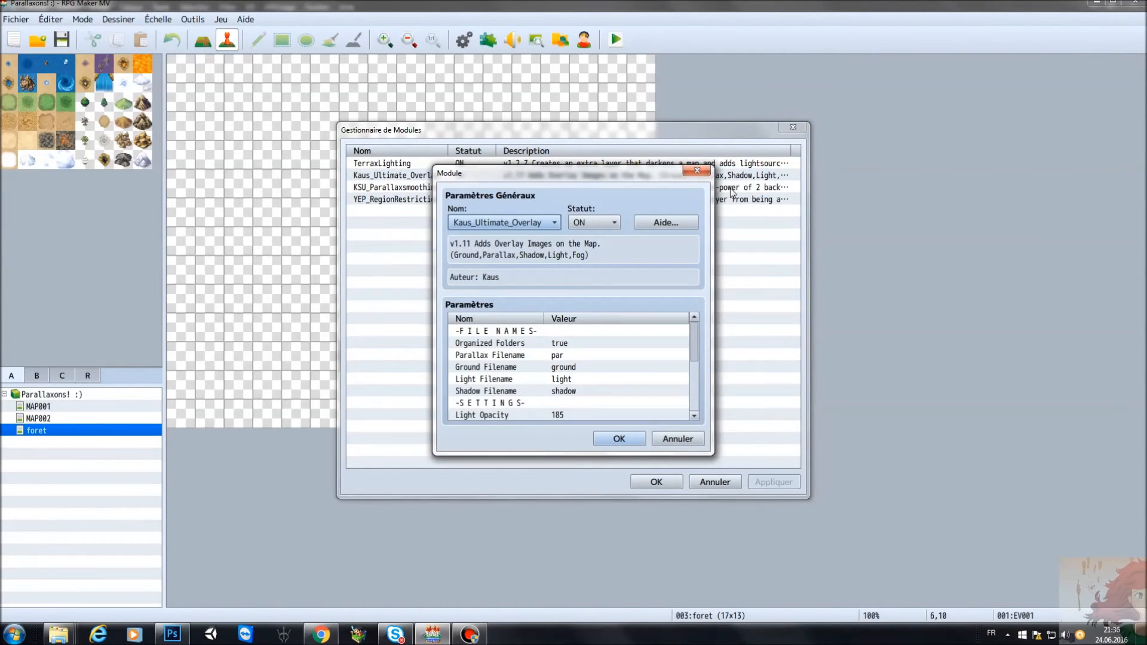
pyautogui.click(665, 222)
pyautogui.scroll(-9, 681, 223)
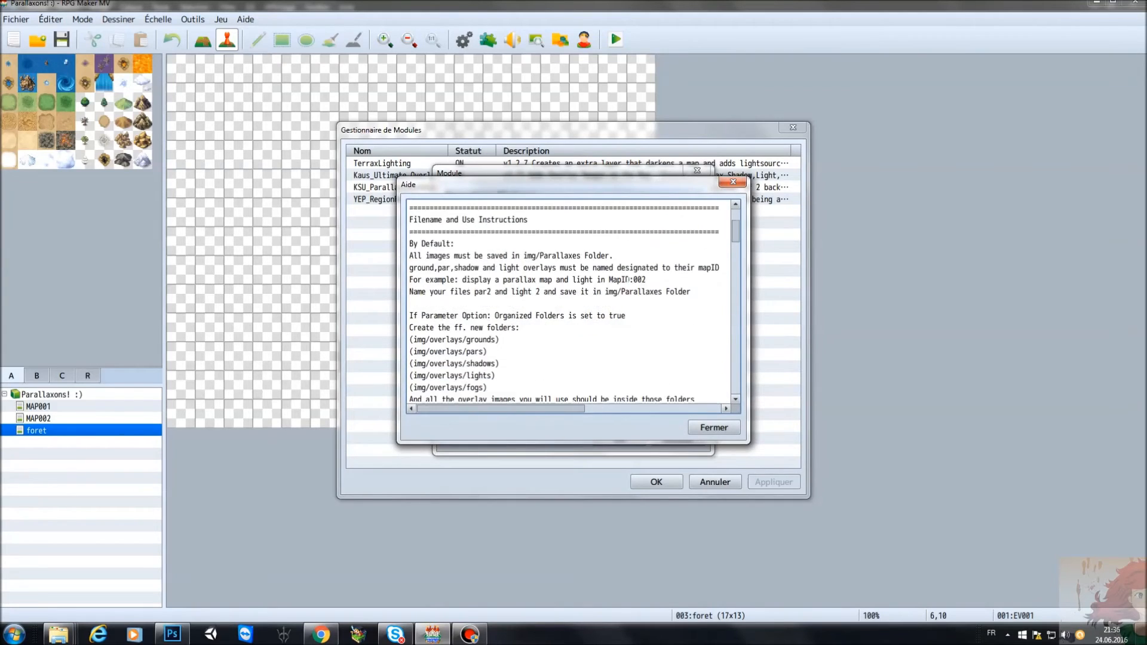
pyautogui.scroll(-4, 572, 303)
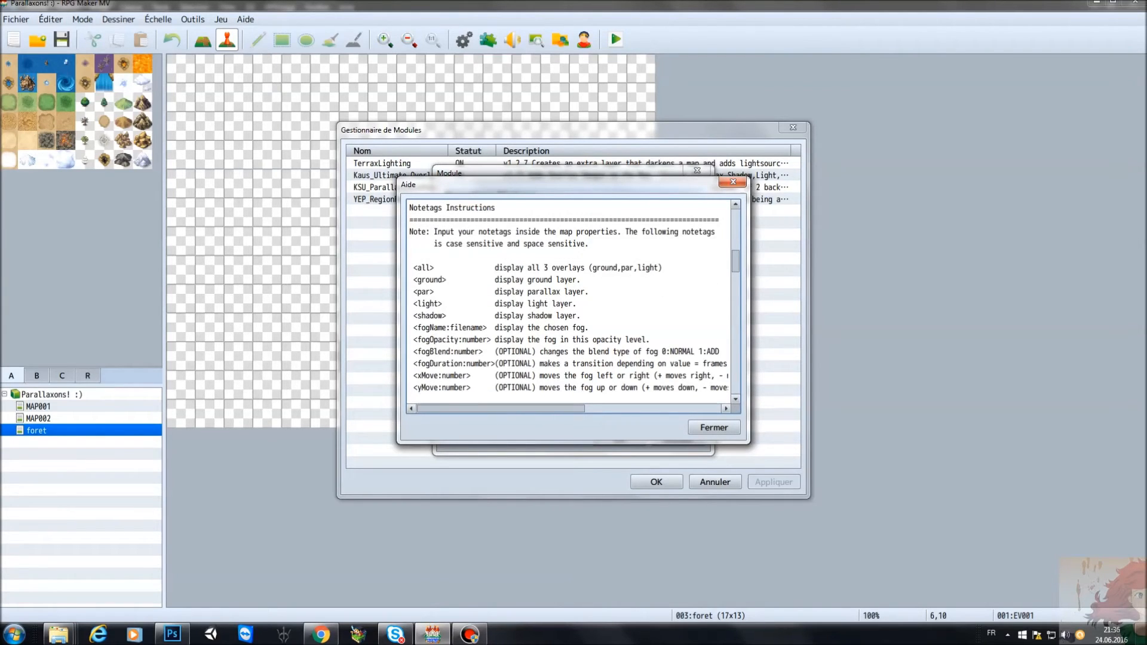
pyautogui.moveTo(411, 268); pyautogui.dragTo(441, 267)
# Look at the testparallay project's fogs folder and its parent overlays folder, and close the folder window
pyautogui.click(58, 635)
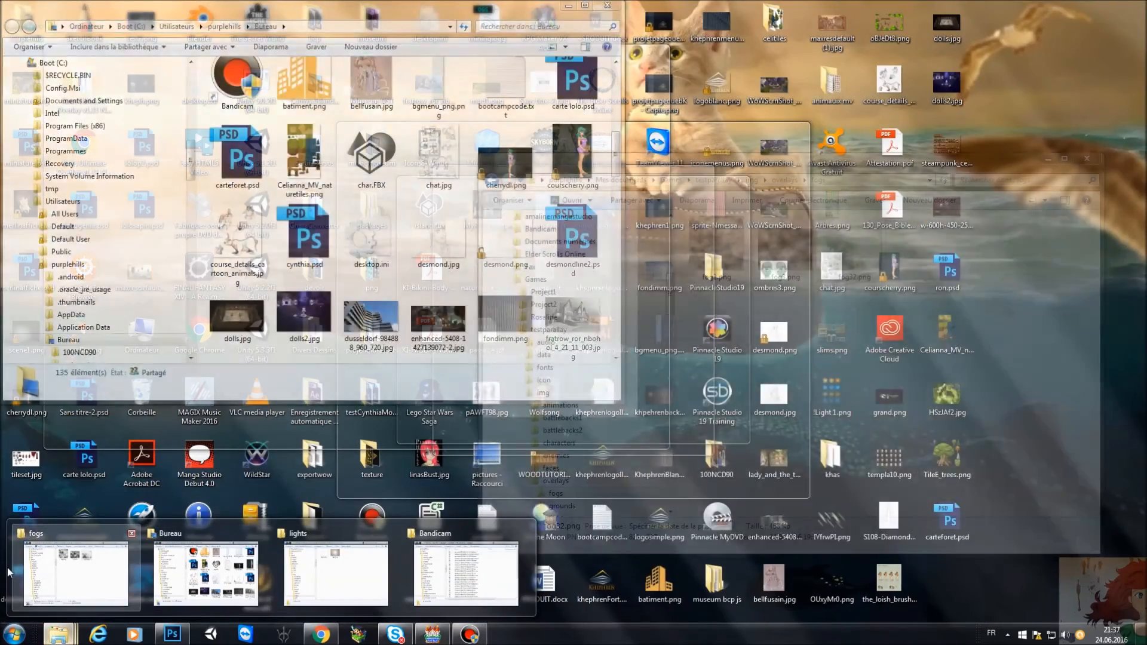
pyautogui.click(7, 567)
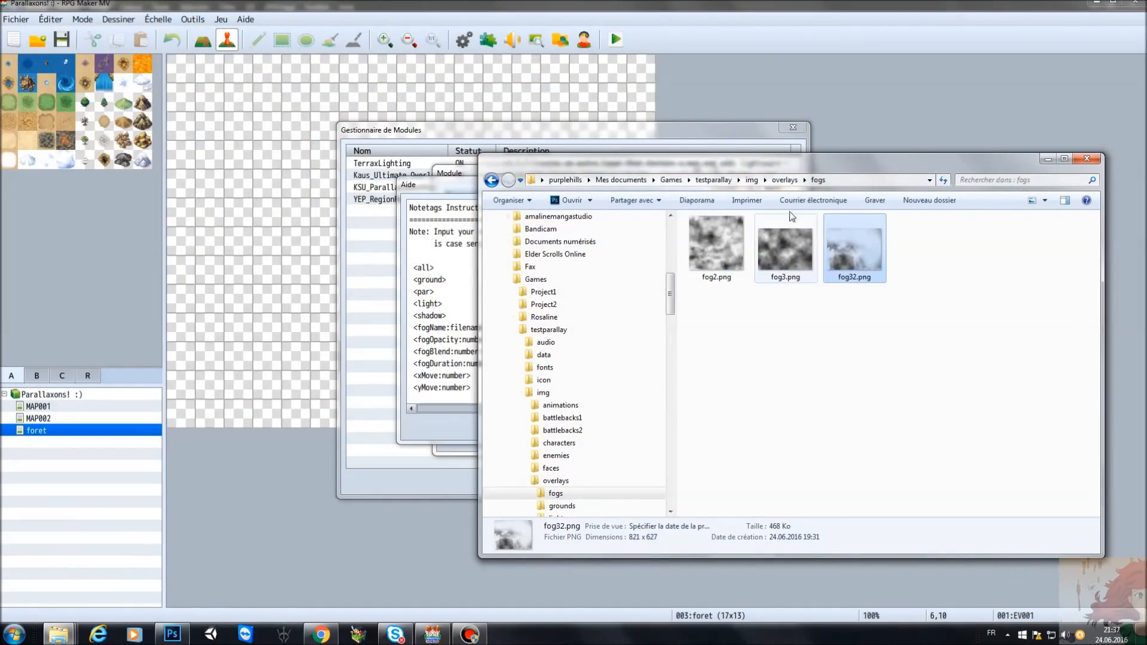
pyautogui.click(795, 179)
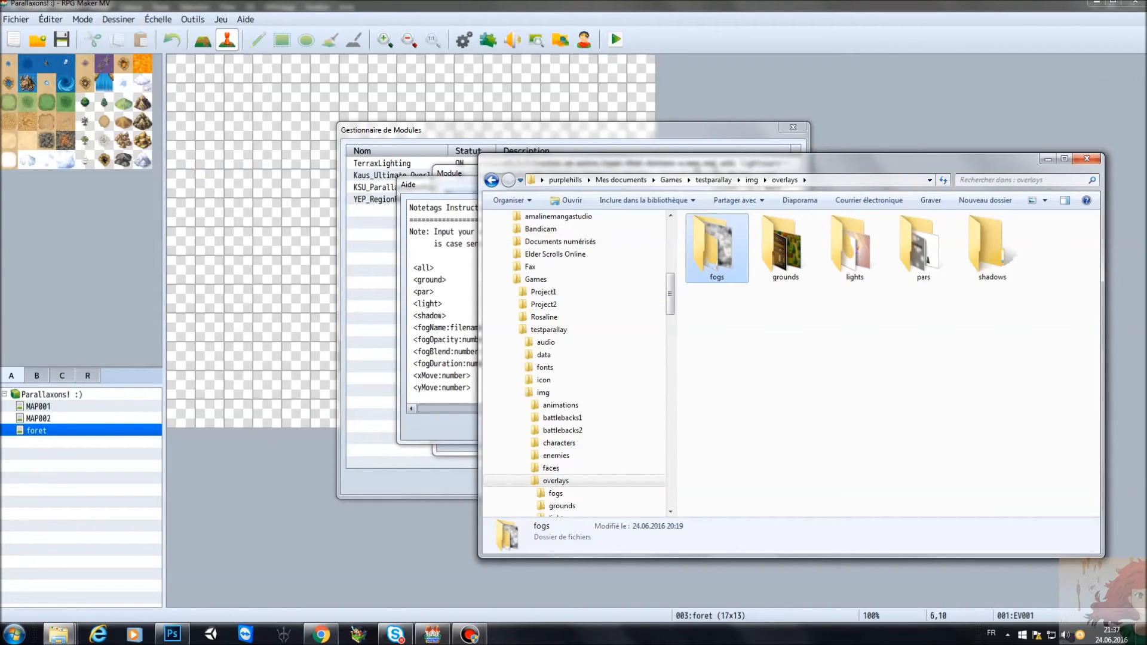
pyautogui.click(1093, 158)
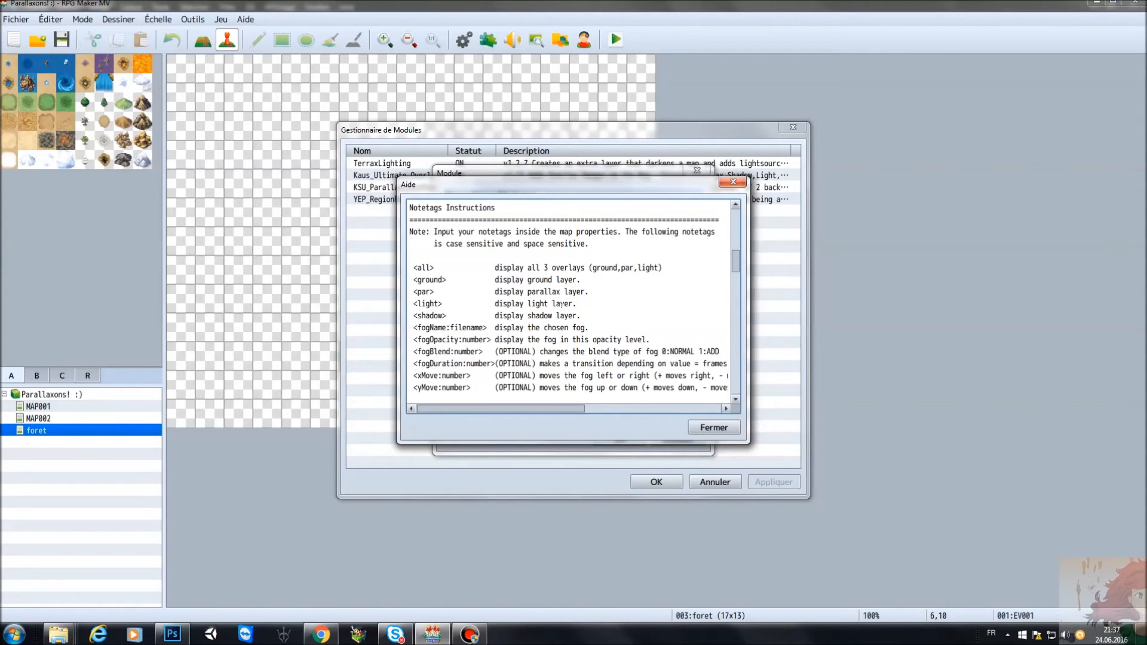
# Read the fogName, fogOpacity and fogBlend notetags through the layer descriptions in the module help, and close the help and module settings
pyautogui.scroll(-1, 568, 303)
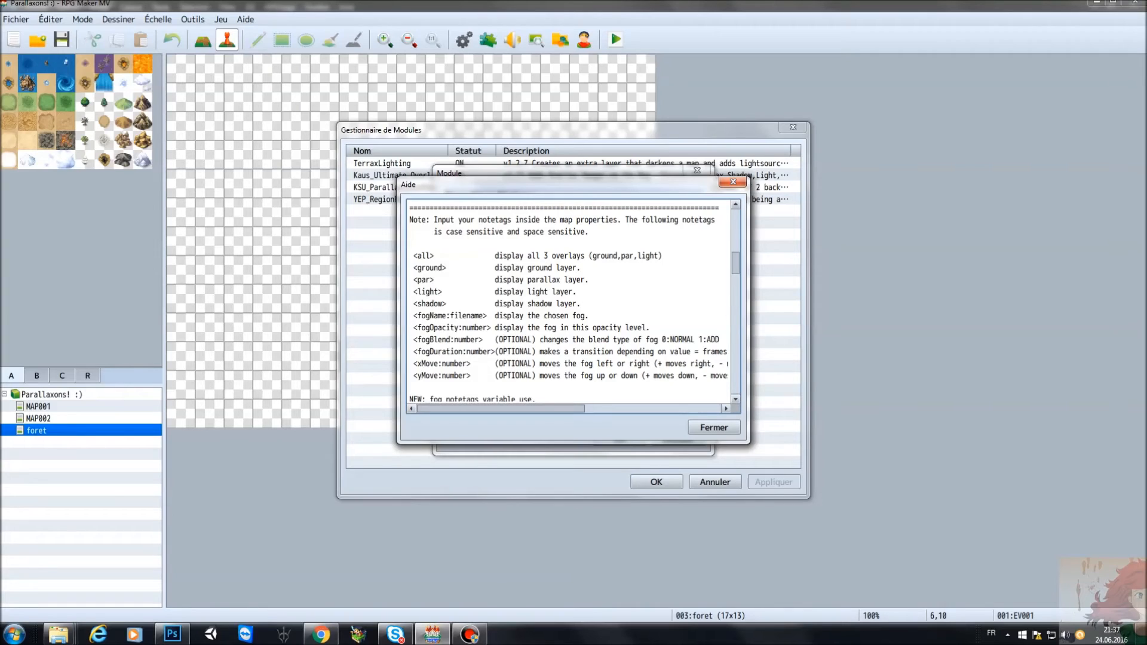
pyautogui.moveTo(418, 315); pyautogui.dragTo(589, 316)
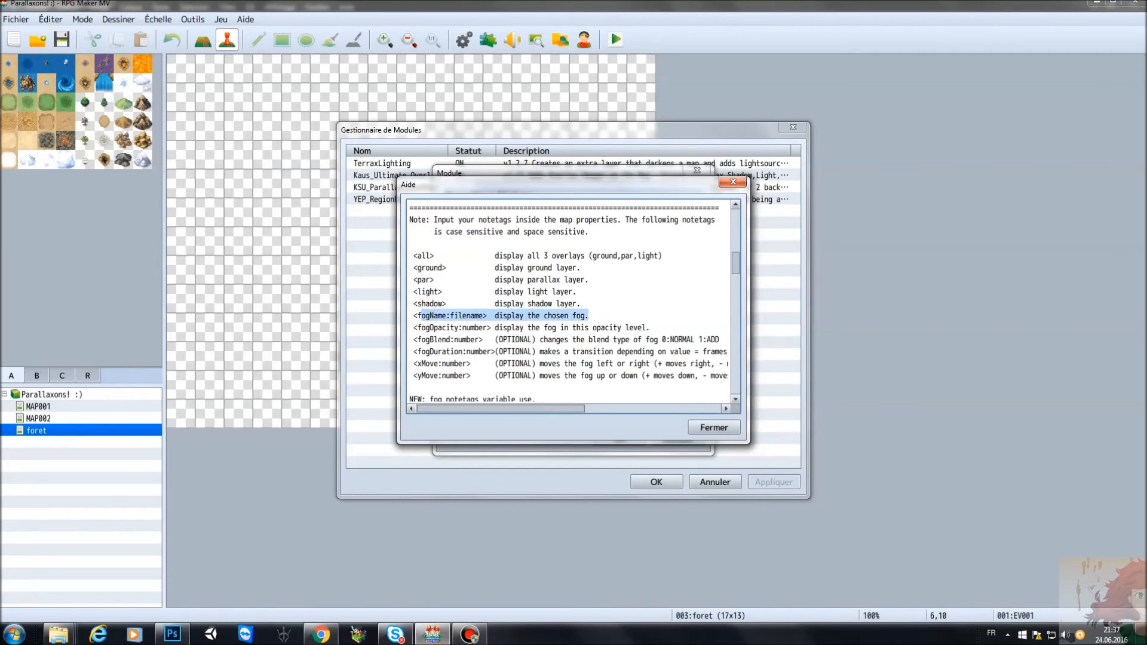
pyautogui.moveTo(413, 330); pyautogui.dragTo(650, 328)
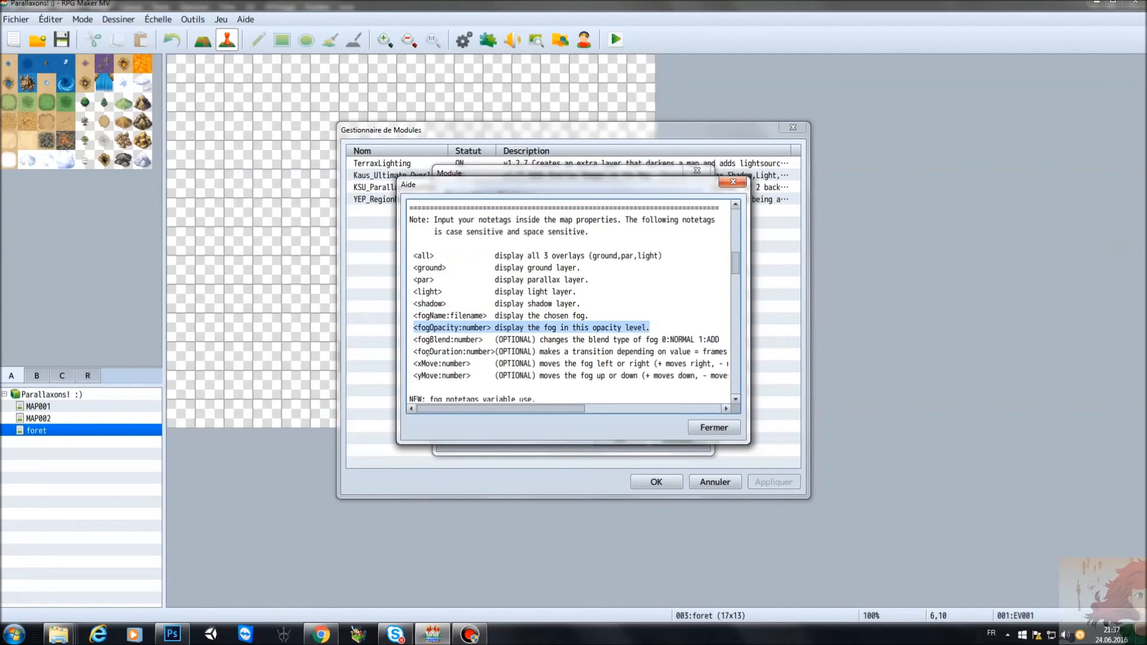
pyautogui.moveTo(418, 339); pyautogui.dragTo(717, 339)
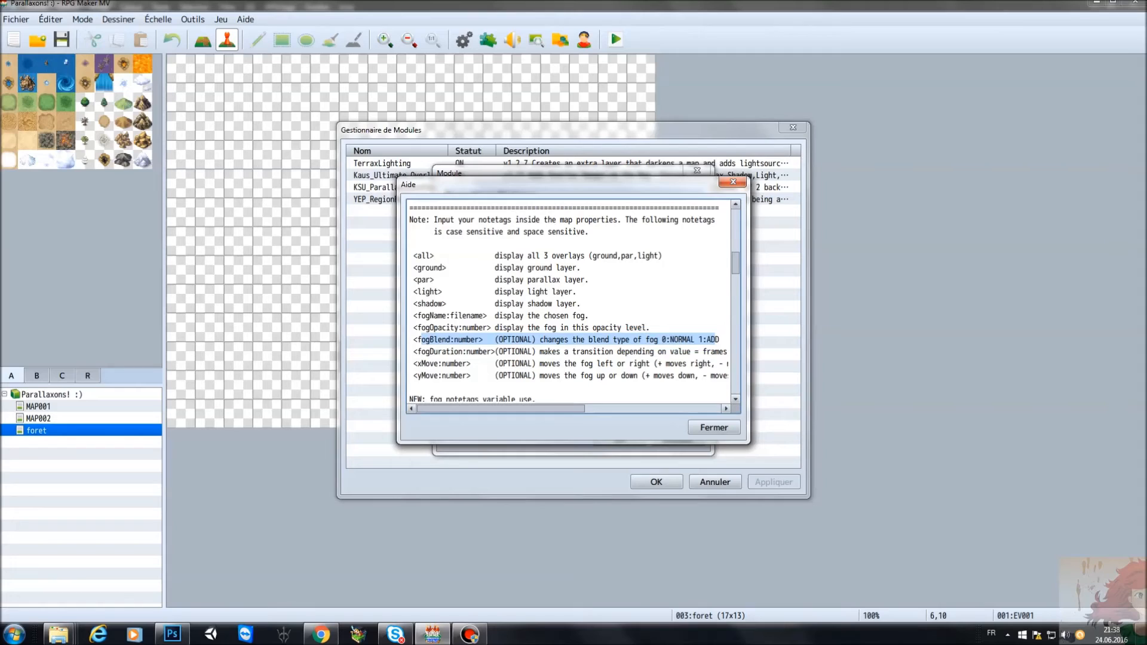
pyautogui.scroll(-2, 569, 303)
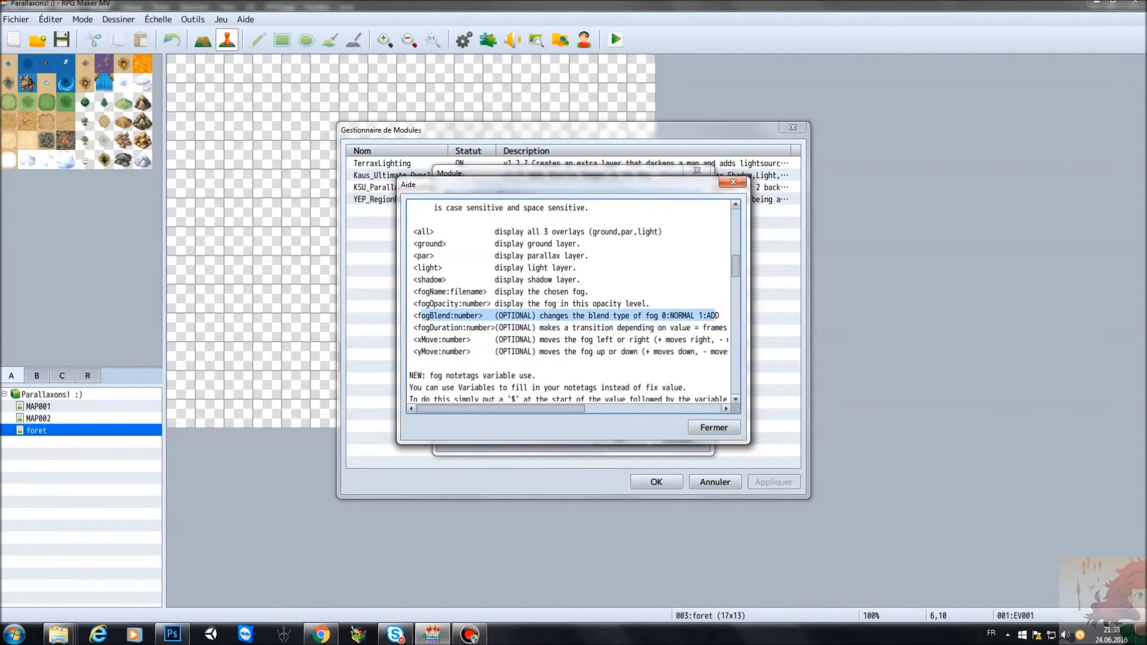
pyautogui.scroll(-3, 568, 303)
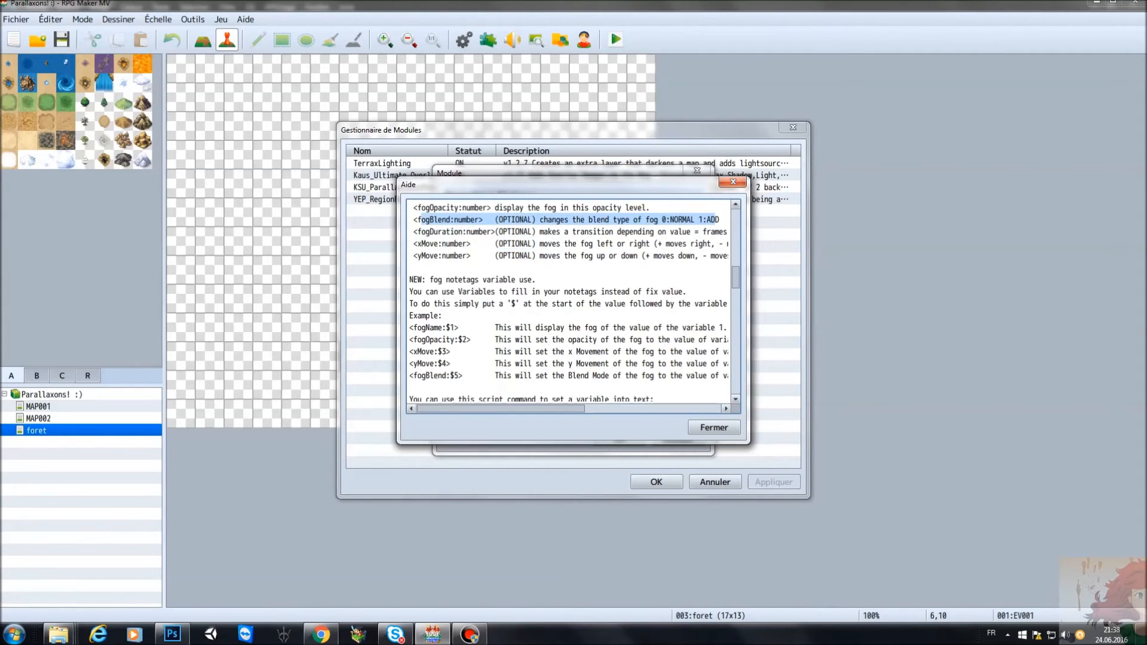
pyautogui.scroll(-4, 569, 303)
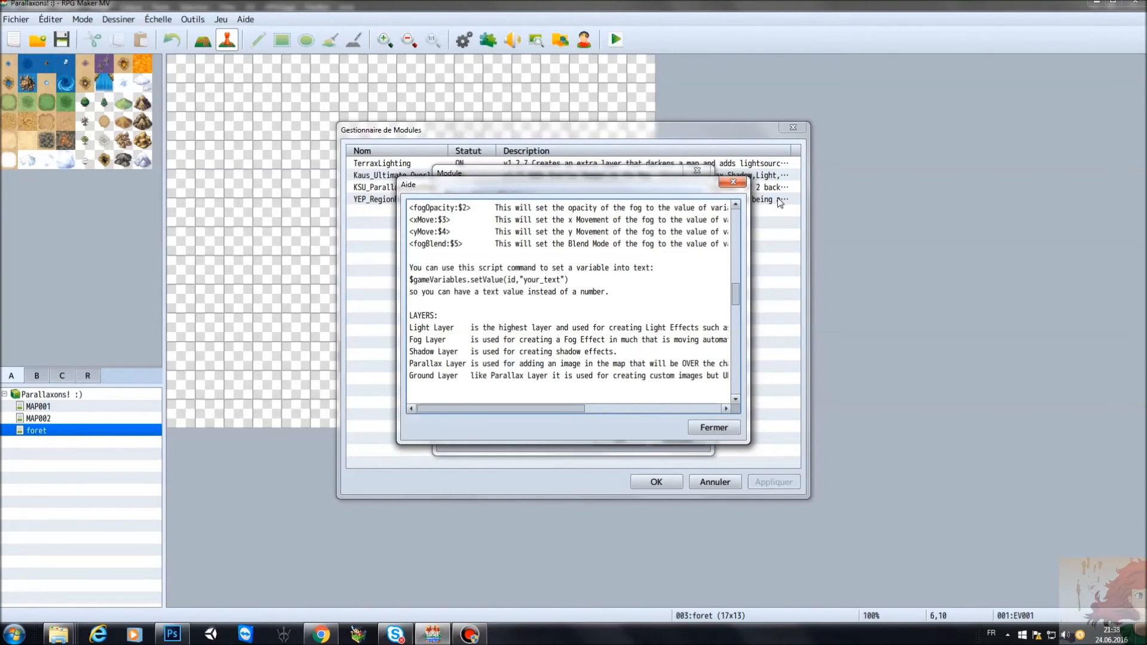
pyautogui.click(733, 182)
pyautogui.click(697, 170)
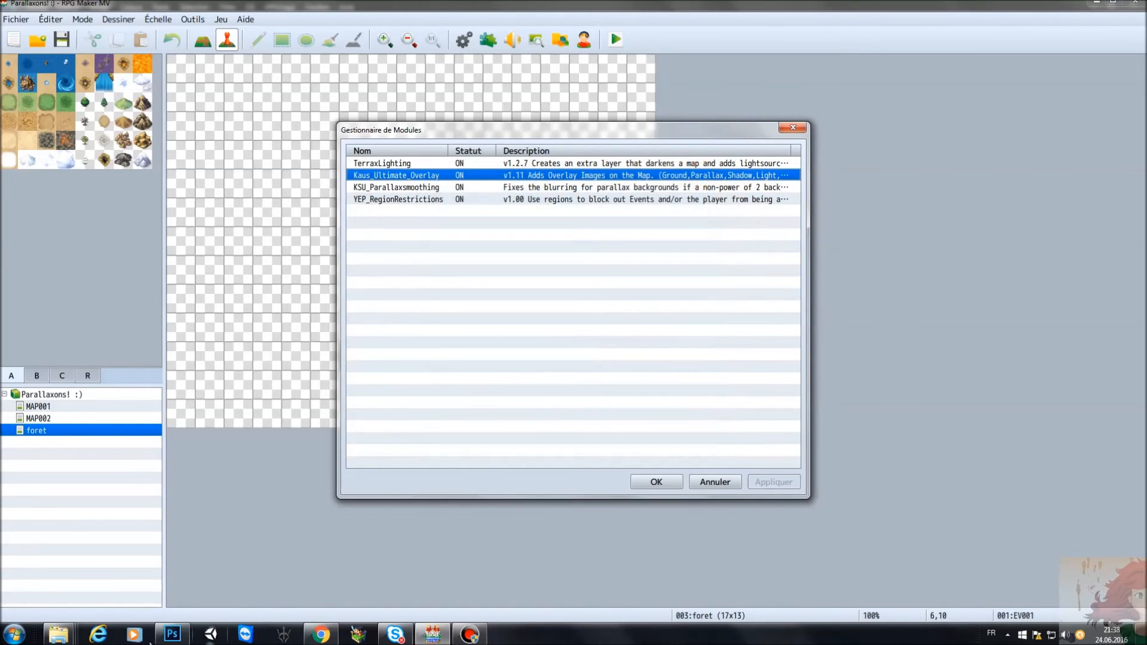
# Switch to Photoshop and preview carteforet.psd's lumière group, adjustment layers and dessus group, leaving them all hidden
pyautogui.click(172, 634)
pyautogui.click(992, 237)
pyautogui.click(992, 236)
pyautogui.click(993, 257)
pyautogui.click(993, 279)
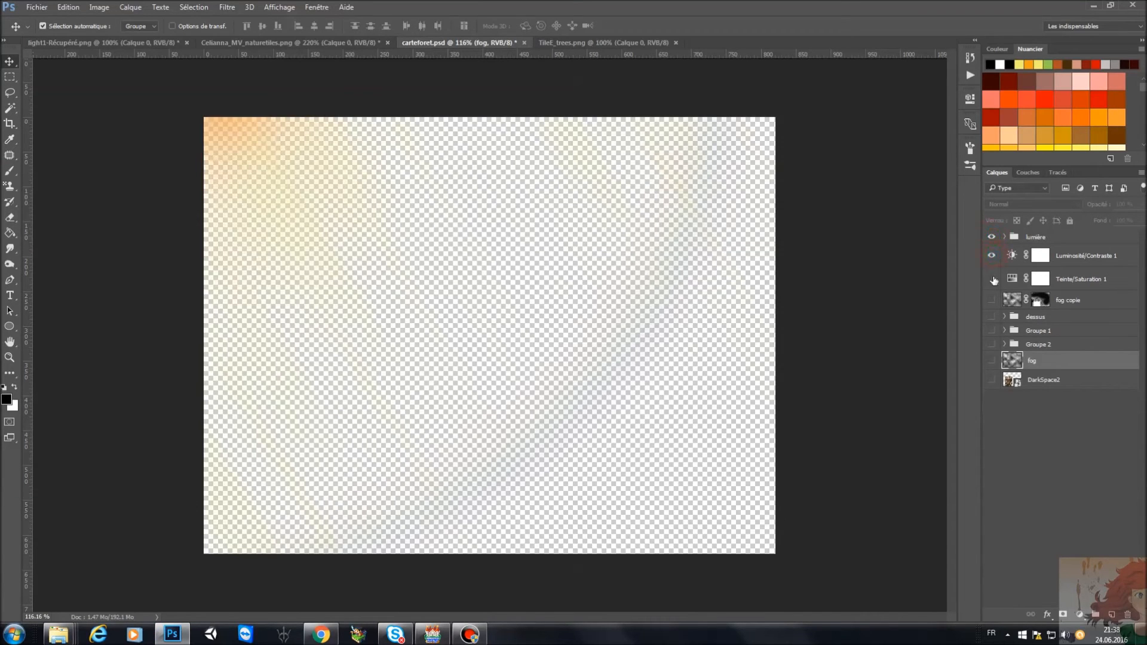
pyautogui.click(993, 301)
pyautogui.click(992, 301)
pyautogui.click(992, 317)
pyautogui.click(992, 238)
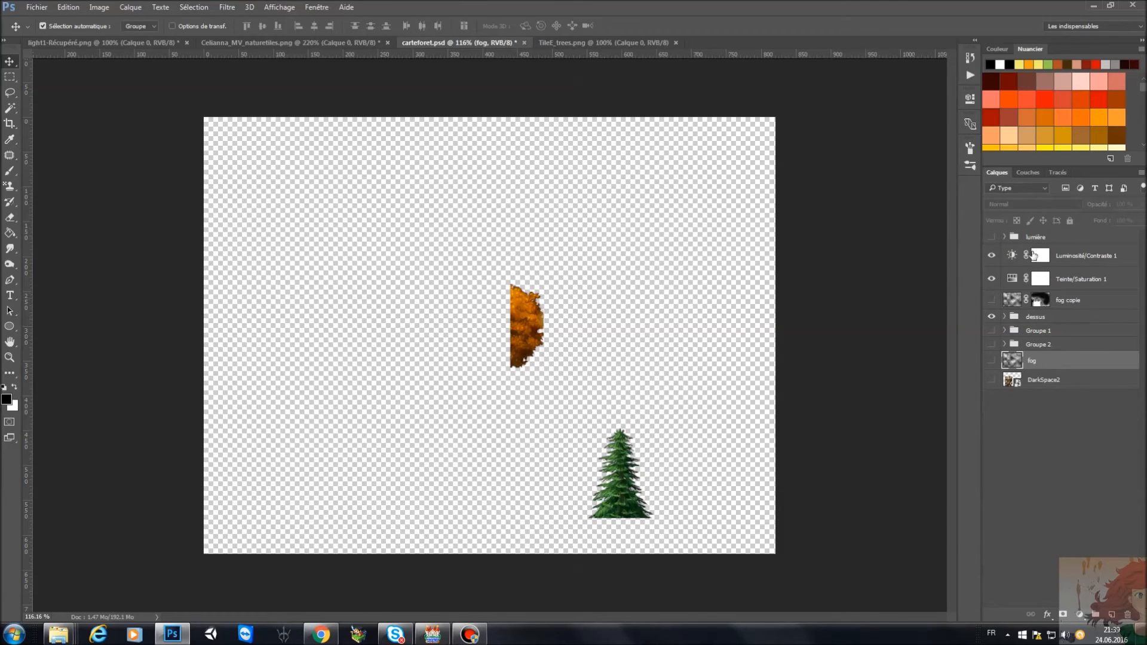
pyautogui.click(992, 255)
pyautogui.click(993, 279)
pyautogui.click(992, 316)
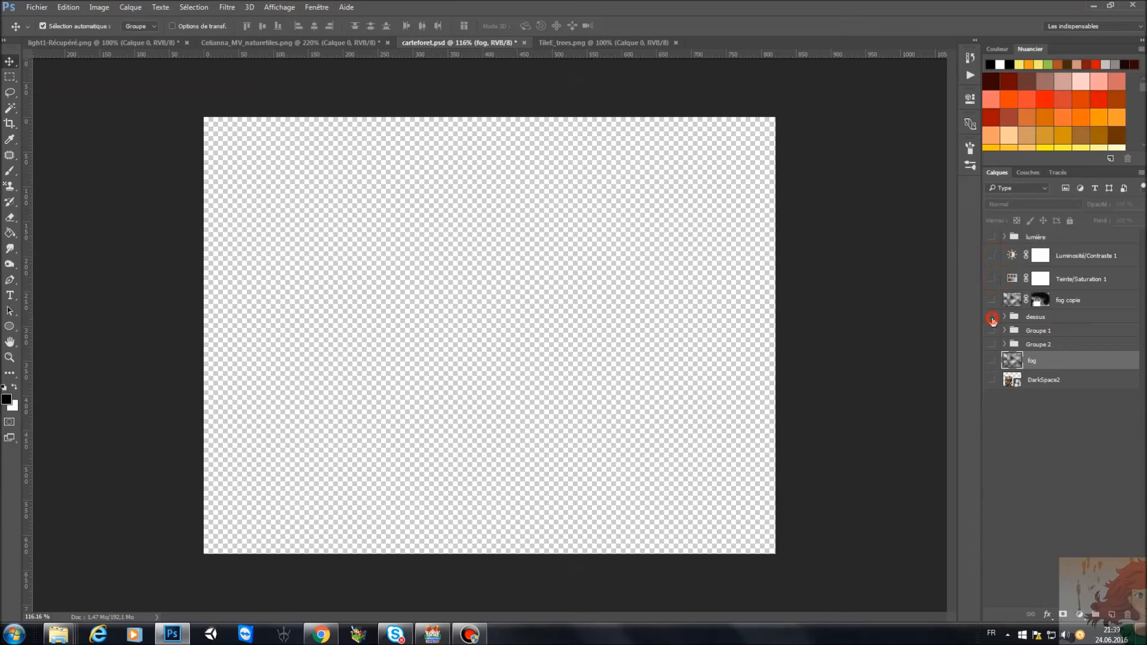
# Preview Groupe 1 and Groupe 2 together as the ground image, and hide both groups again
pyautogui.click(992, 331)
pyautogui.click(992, 344)
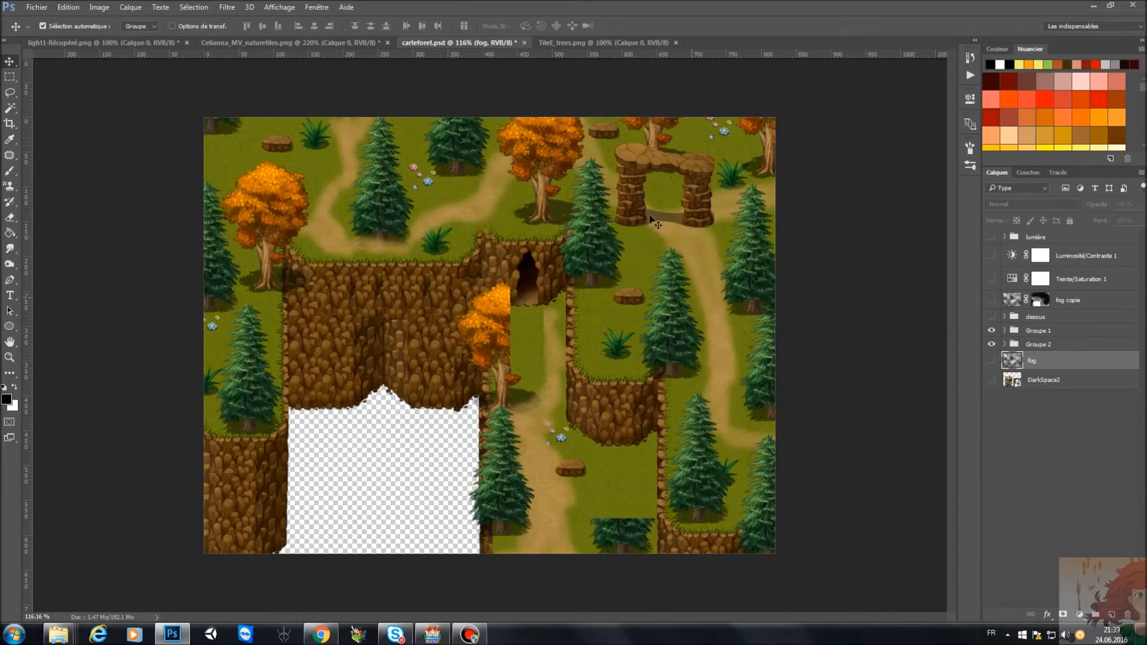
pyautogui.click(992, 344)
pyautogui.click(992, 330)
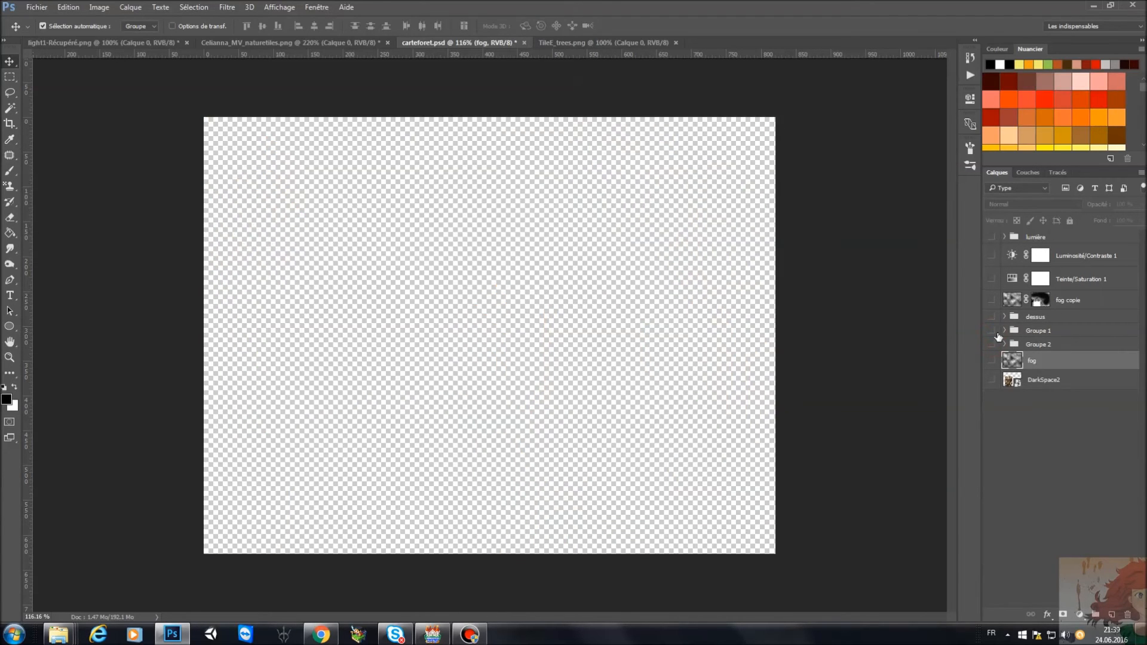
# Preview the fog layer alone, hide it, and show only the masked fog copie layer
pyautogui.click(992, 361)
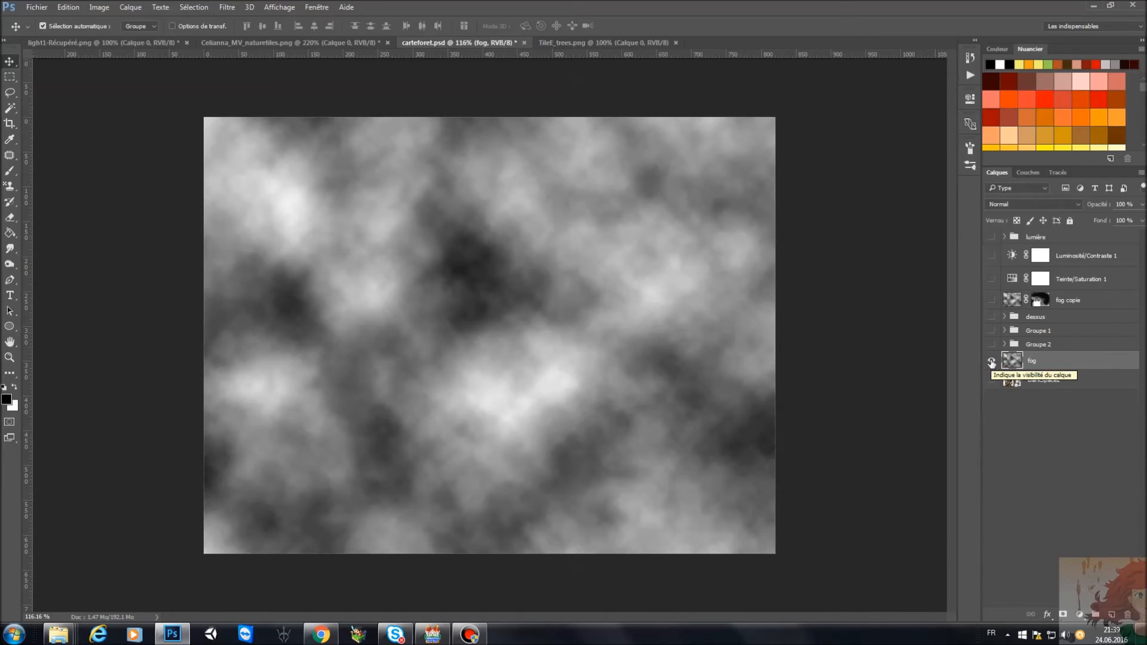
pyautogui.click(992, 362)
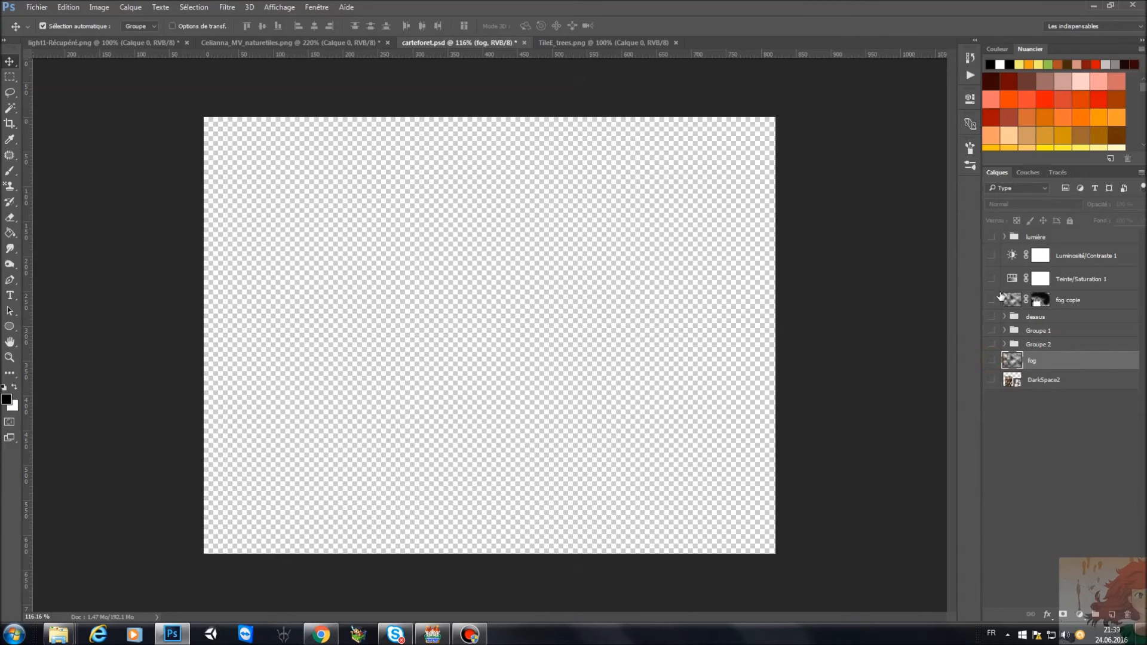
pyautogui.click(991, 300)
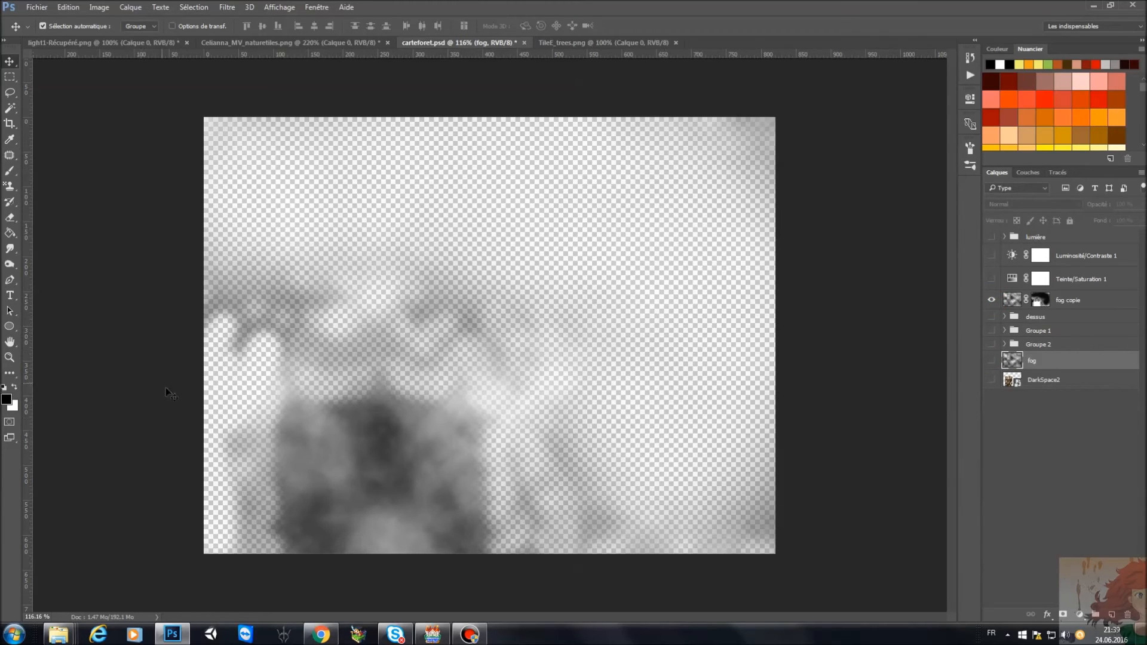
# Return to RPG Maker MV, close the module manager, and examine fog32.png in the project's overlays/fogs folder
pyautogui.click(433, 634)
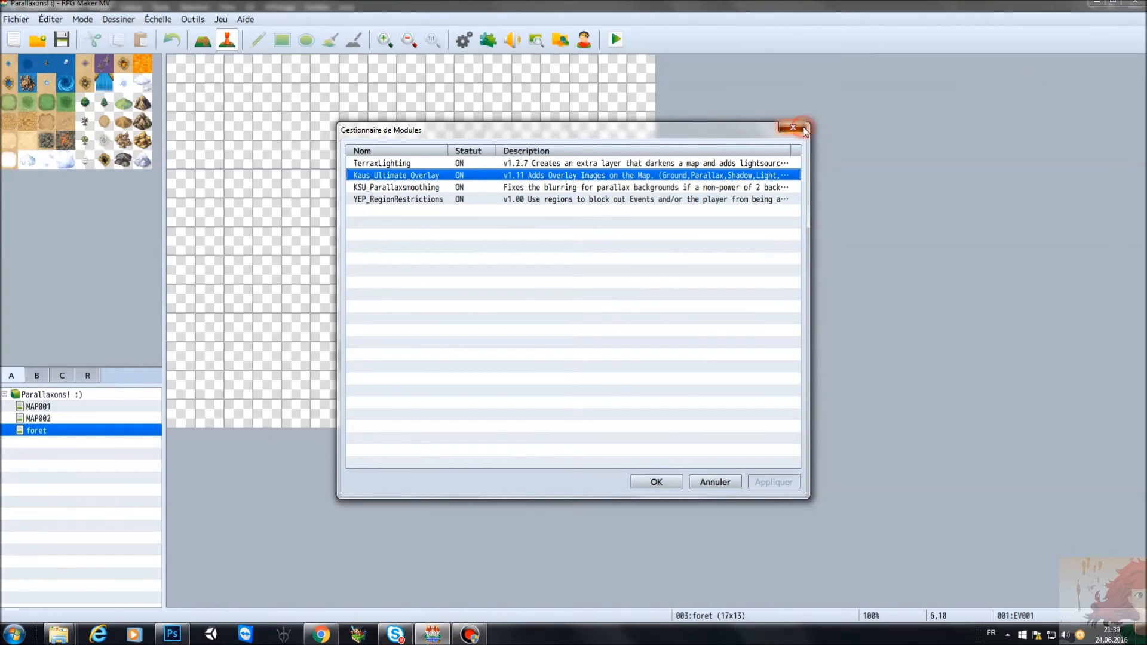
pyautogui.click(800, 128)
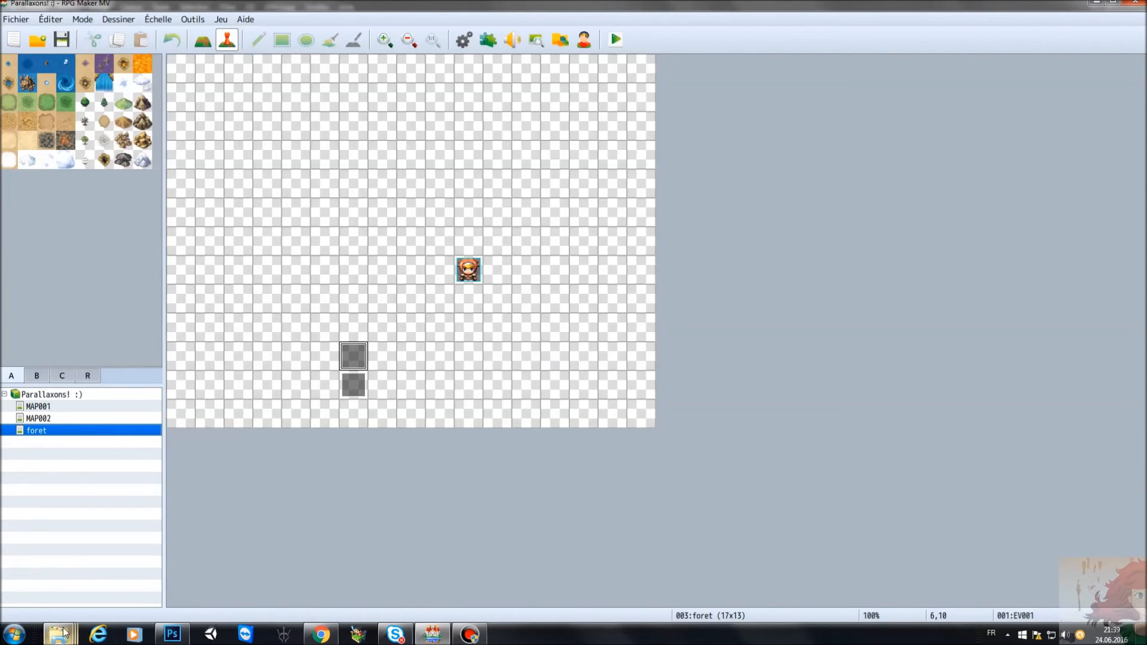
pyautogui.moveTo(63, 634)
pyautogui.moveTo(295, 591)
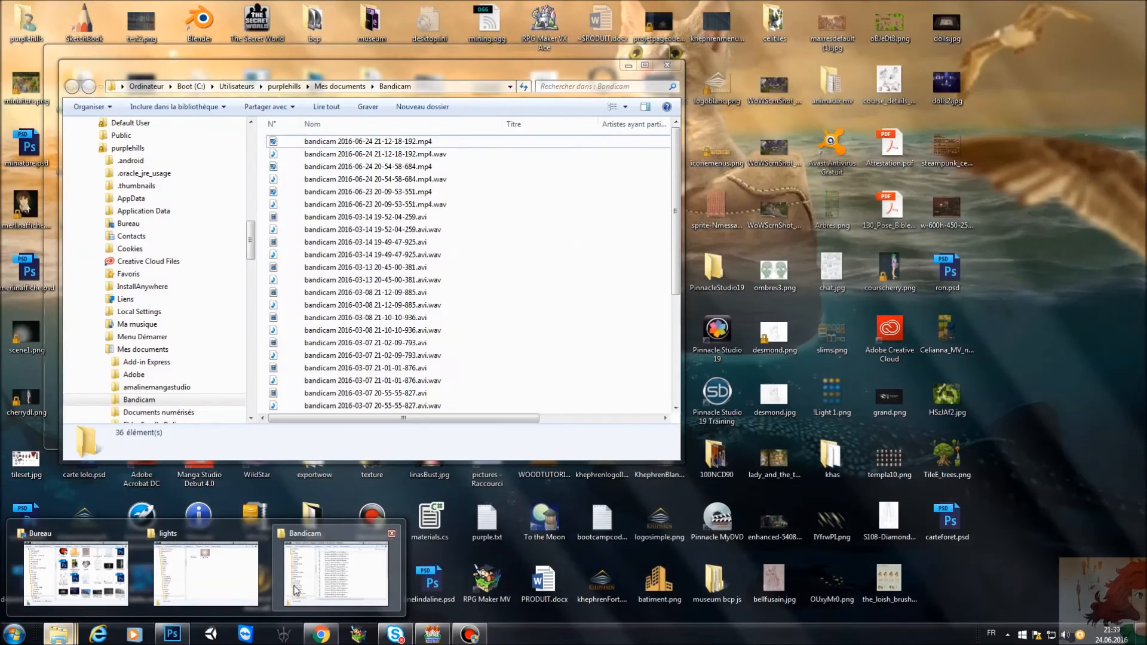
pyautogui.click(206, 573)
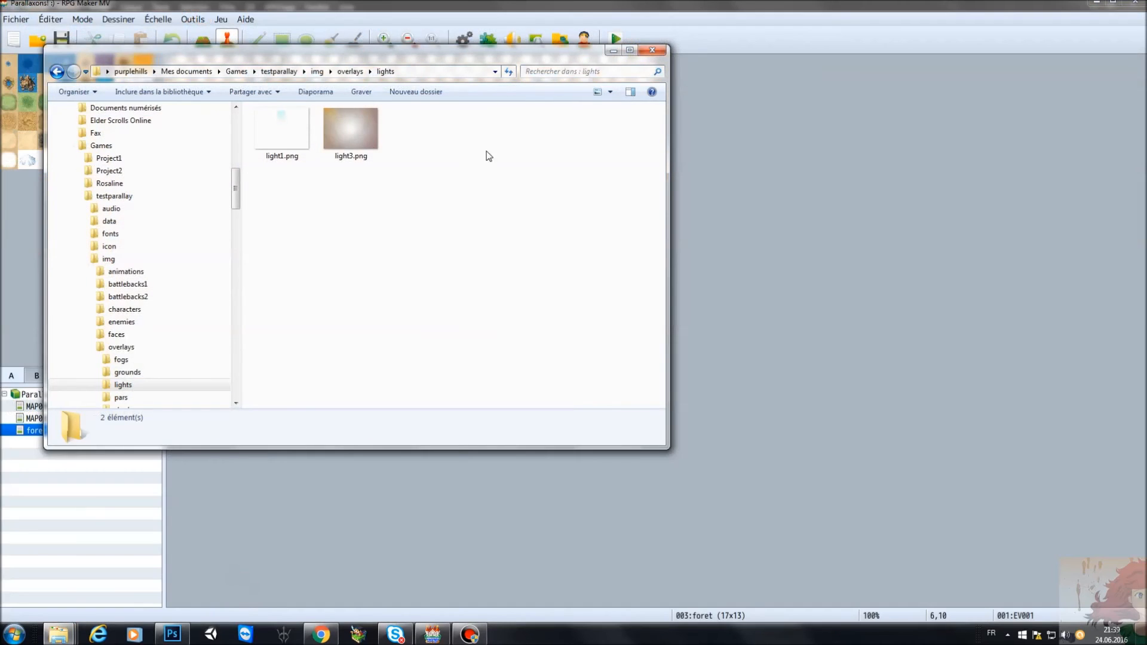
pyautogui.click(350, 71)
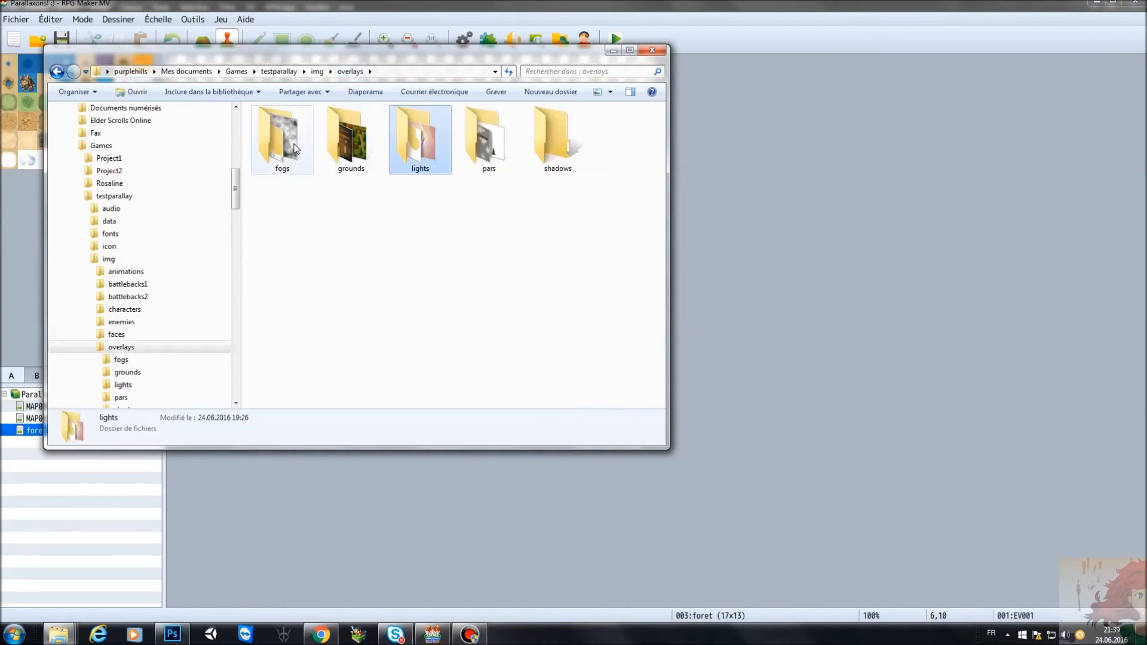
pyautogui.doubleClick(281, 135)
pyautogui.click(418, 143)
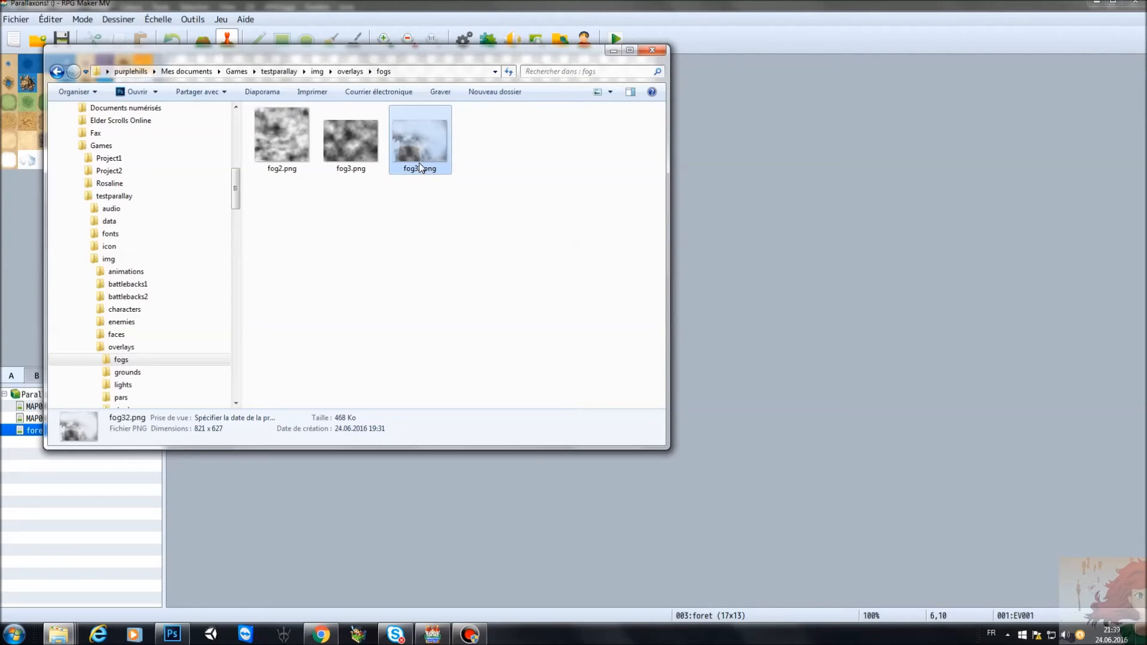
# Check the images in the grounds and pars overlay folders, and close the folder window
pyautogui.click(352, 71)
pyautogui.doubleClick(351, 156)
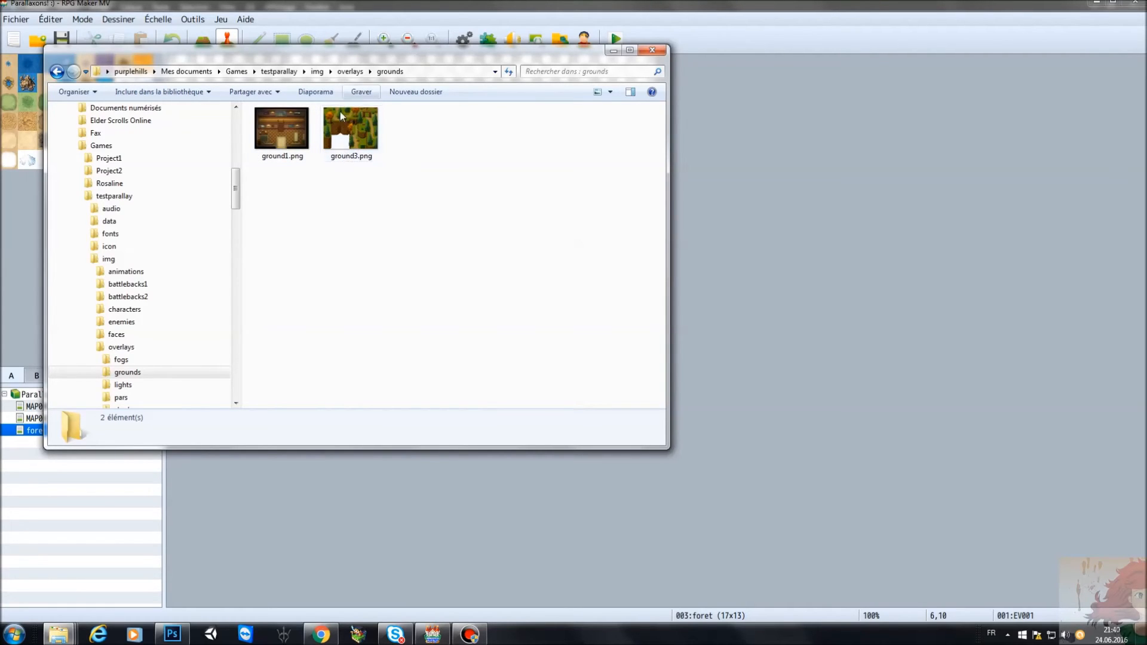
pyautogui.click(352, 72)
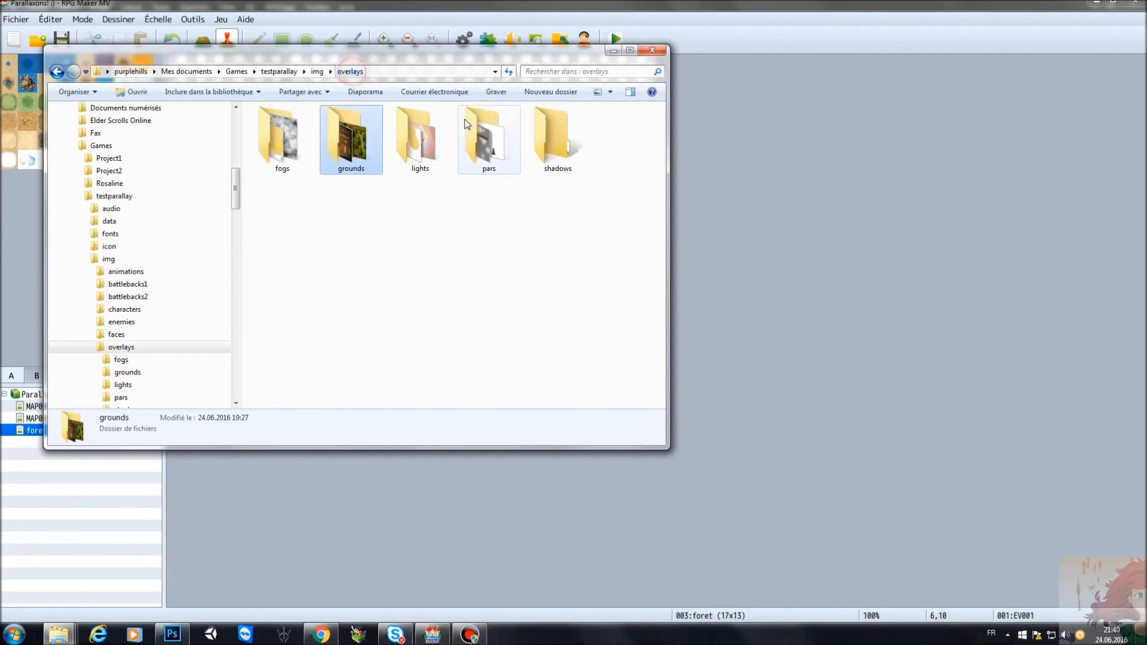
pyautogui.click(424, 146)
pyautogui.click(484, 152)
pyautogui.doubleClick(483, 152)
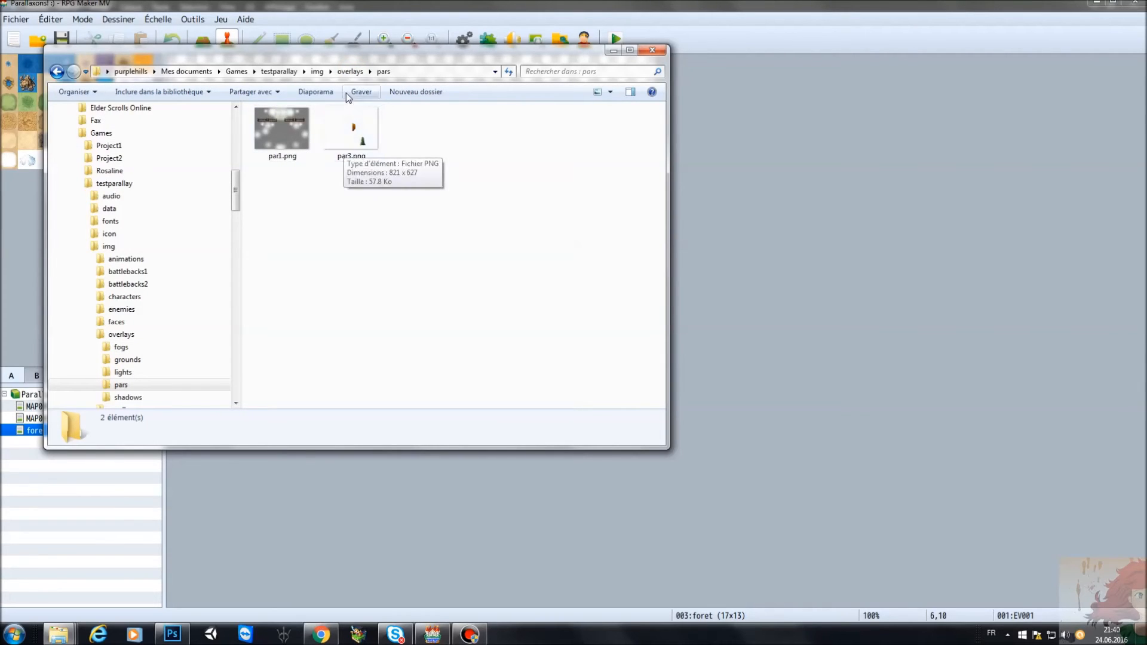
pyautogui.click(349, 72)
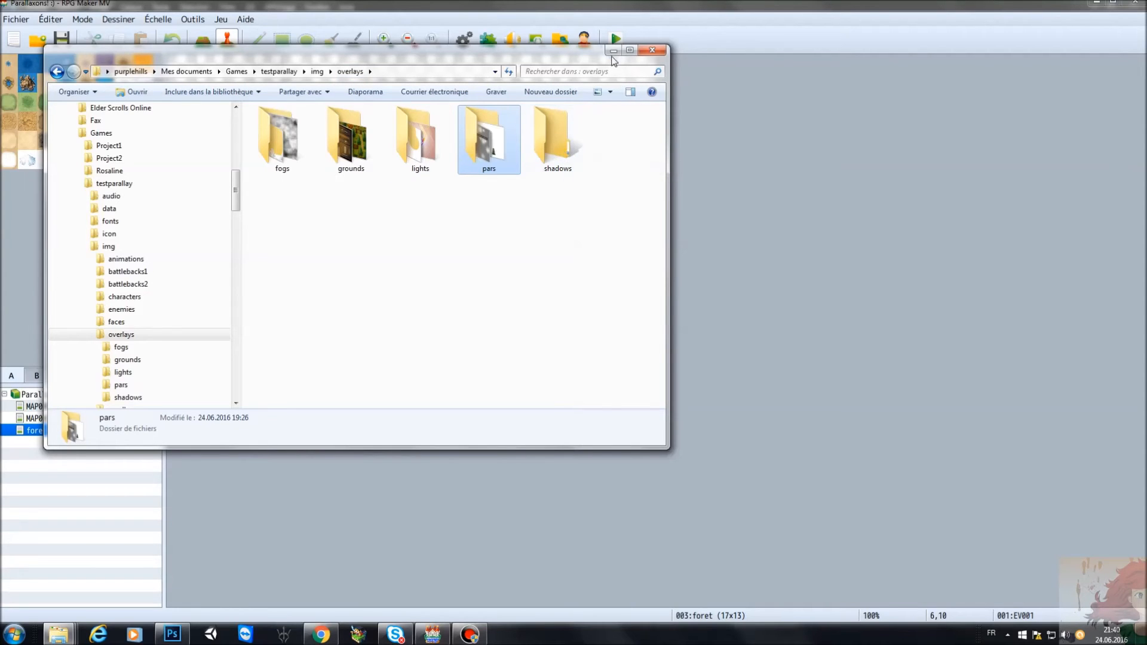
pyautogui.click(652, 50)
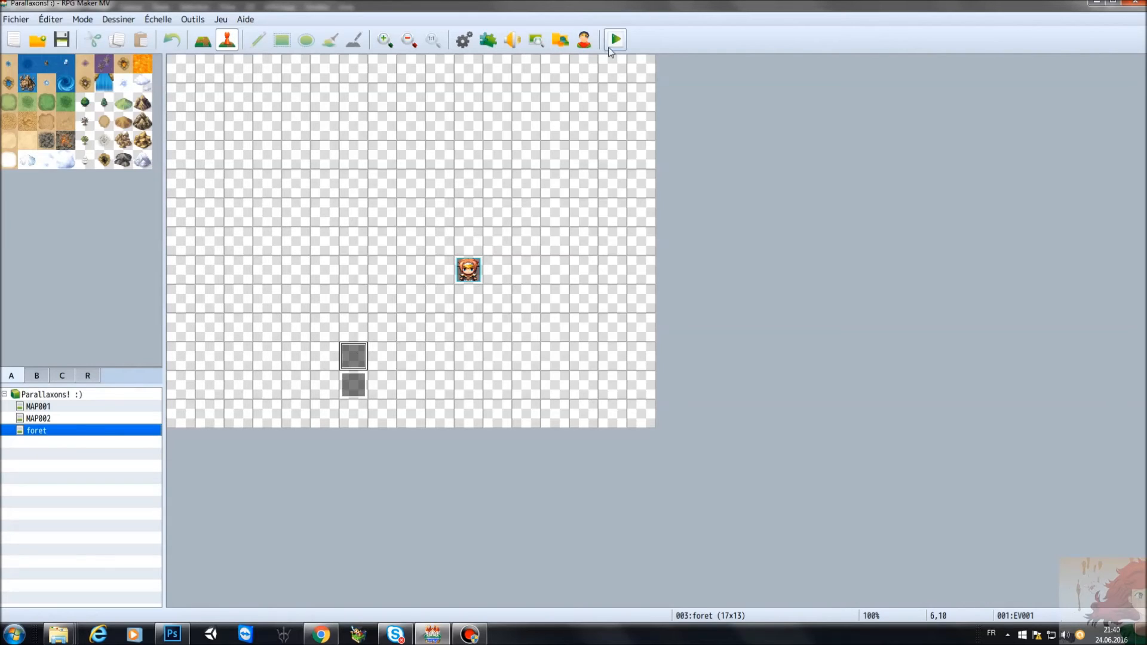
# Review the <ground>, <par> and <light> notetags in the foret map's properties, and close the dialog
pyautogui.rightClick(103, 435)
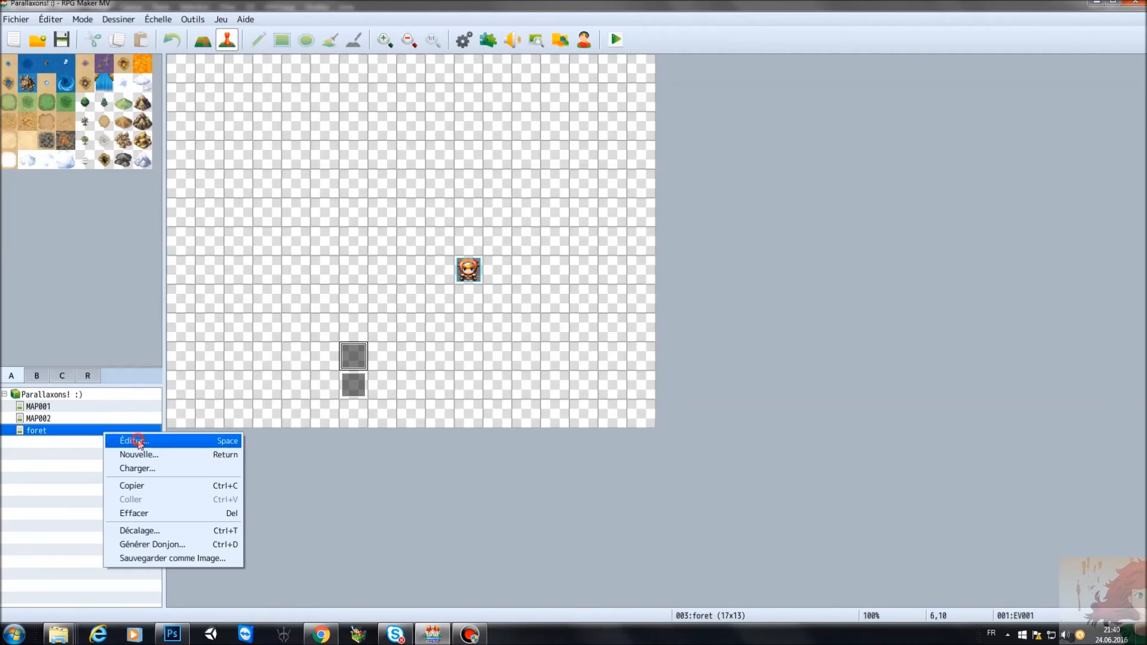
pyautogui.click(137, 442)
pyautogui.click(512, 371)
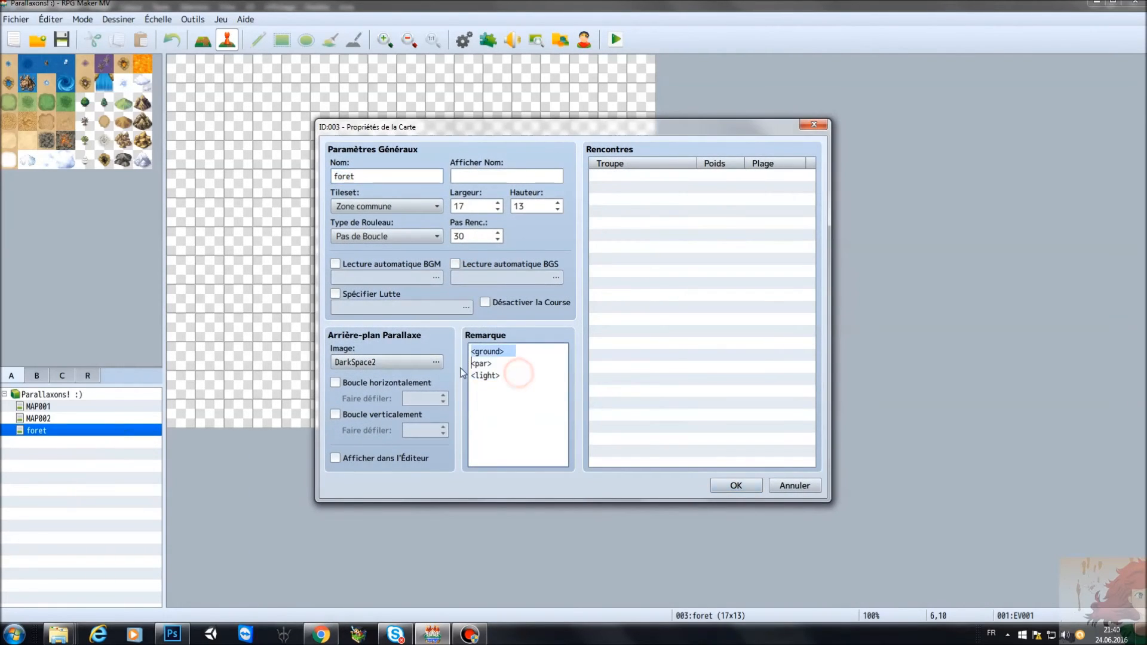
pyautogui.click(485, 366)
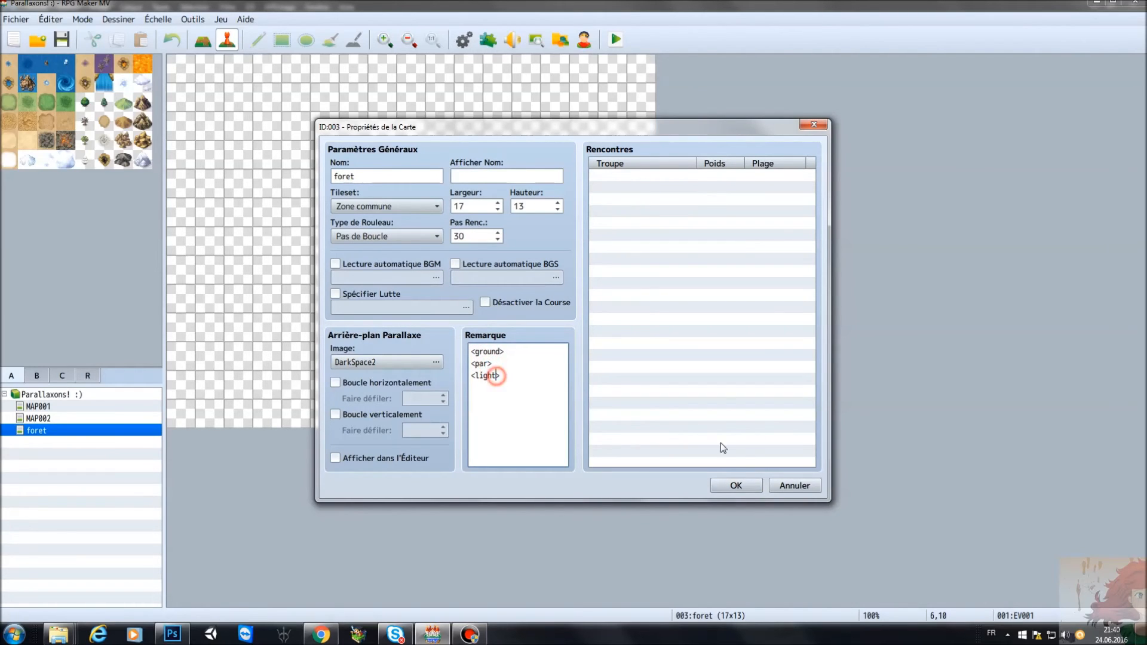
pyautogui.click(739, 485)
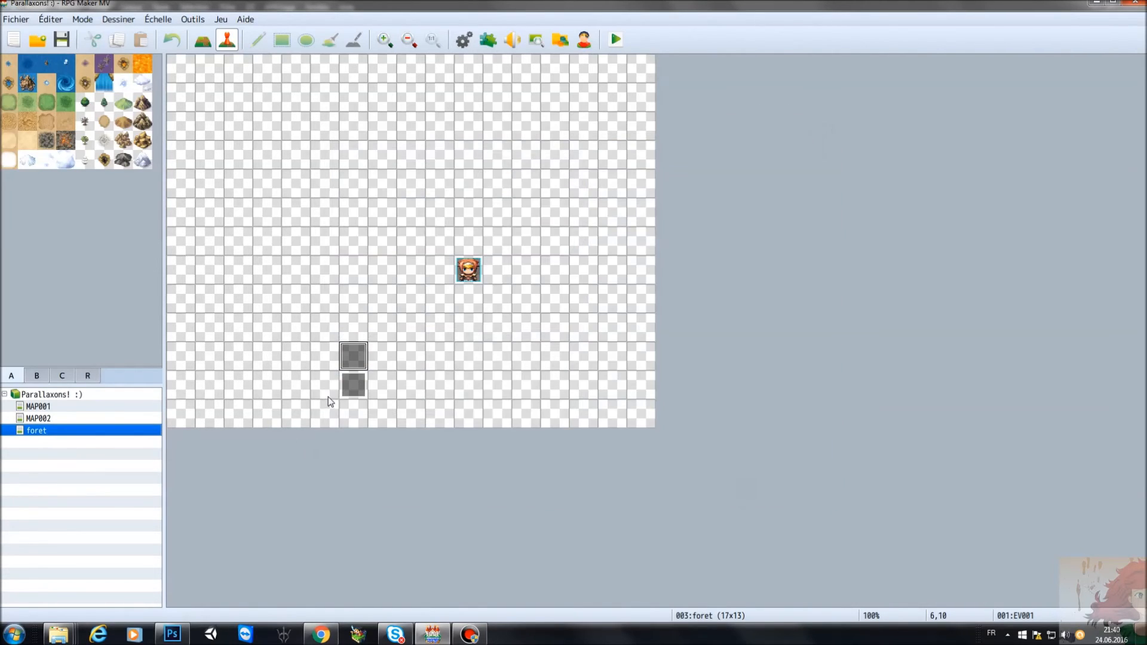
# Inspect the fog2 overlay command and trigger of event EV002, and close its editor without changes
pyautogui.rightClick(354, 387)
pyautogui.click(389, 396)
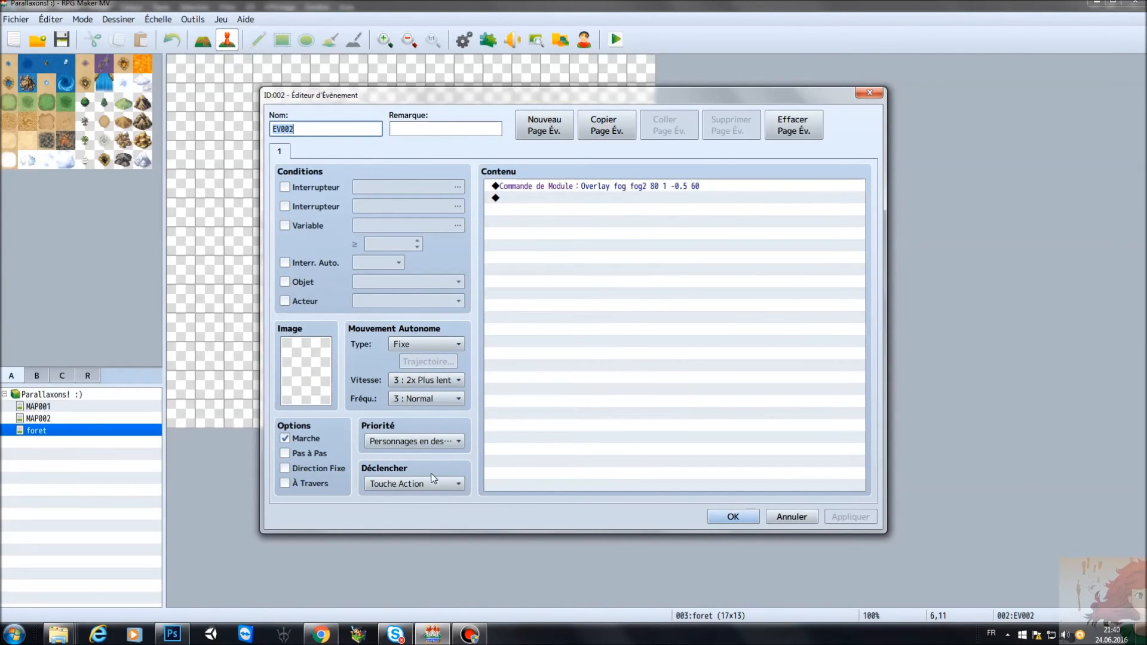
pyautogui.click(790, 516)
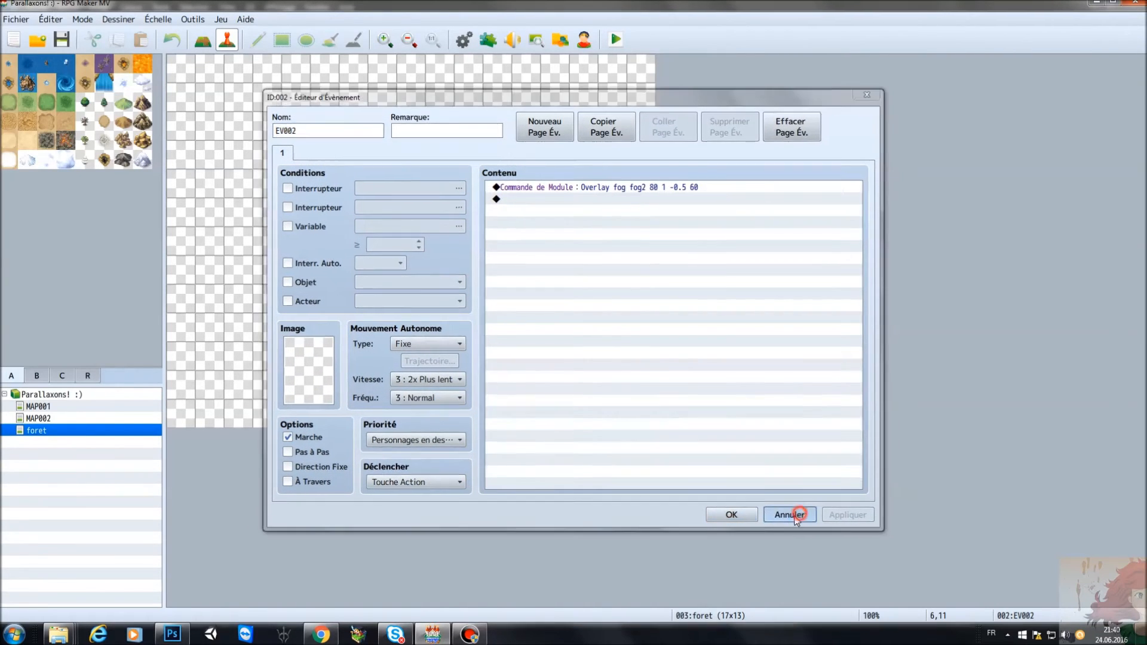
# Set the trigger of event EV001, which holds the fog32 command, to Touche Action and apply it
pyautogui.click(363, 356)
pyautogui.rightClick(364, 356)
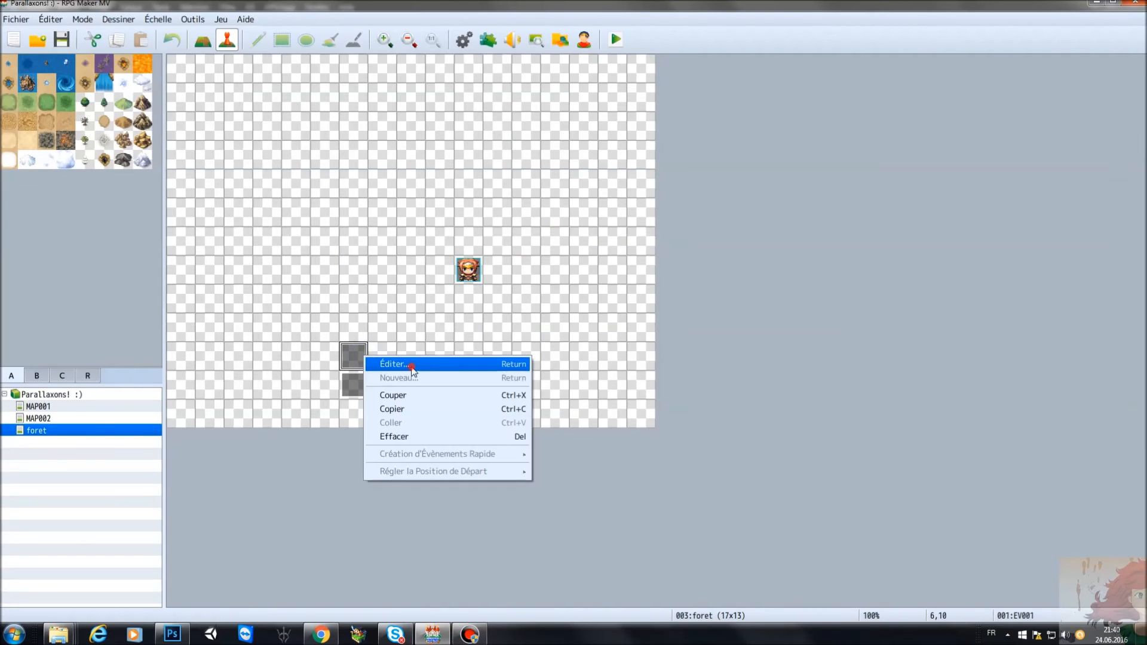
pyautogui.click(397, 364)
pyautogui.click(429, 483)
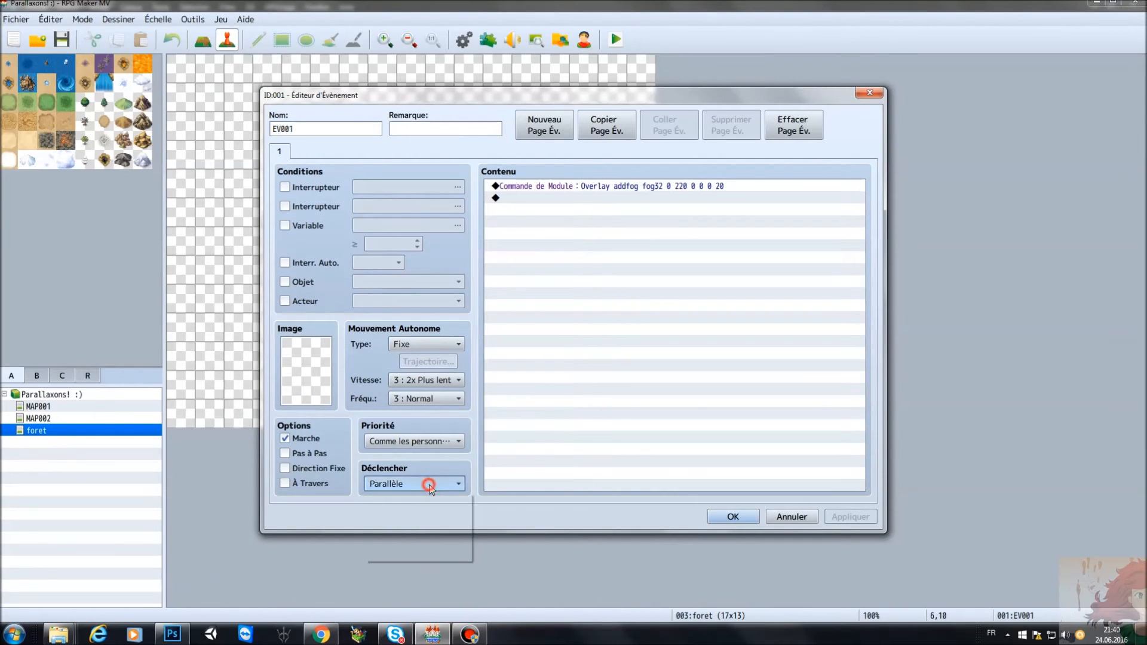
pyautogui.click(431, 501)
pyautogui.click(867, 518)
pyautogui.click(735, 518)
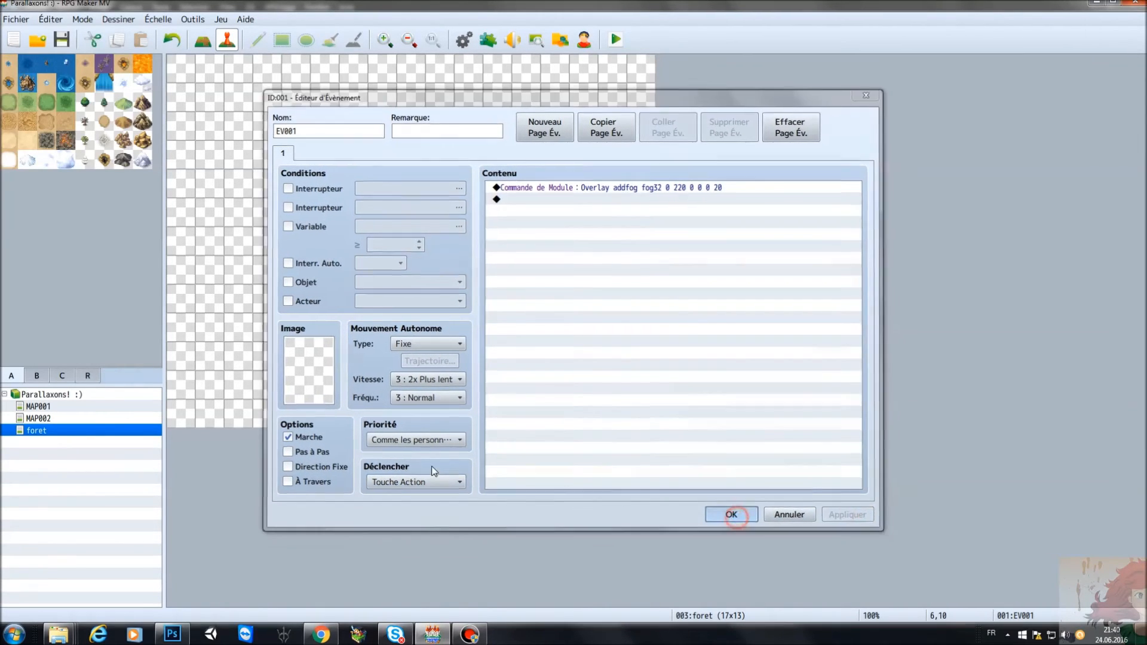
# Check the foret map's parallax background and remark settings again, and close the properties
pyautogui.rightClick(60, 431)
pyautogui.click(98, 436)
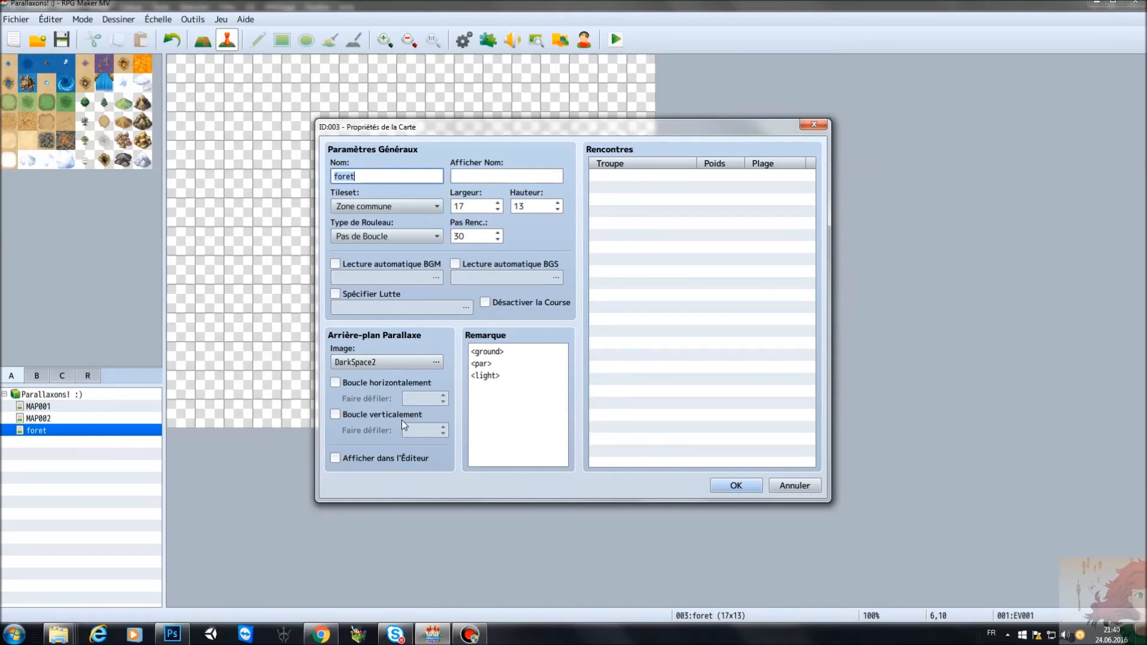
pyautogui.click(753, 490)
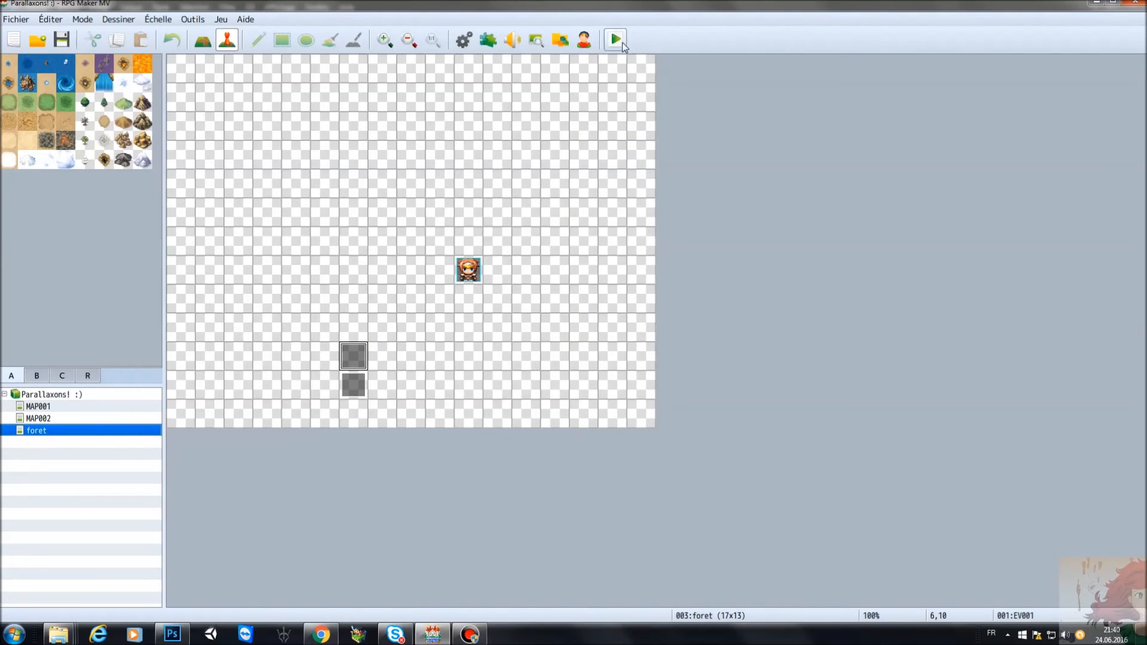
# Launch a playtest of the project and start a new game on the forest map
pyautogui.click(606, 45)
pyautogui.click(542, 339)
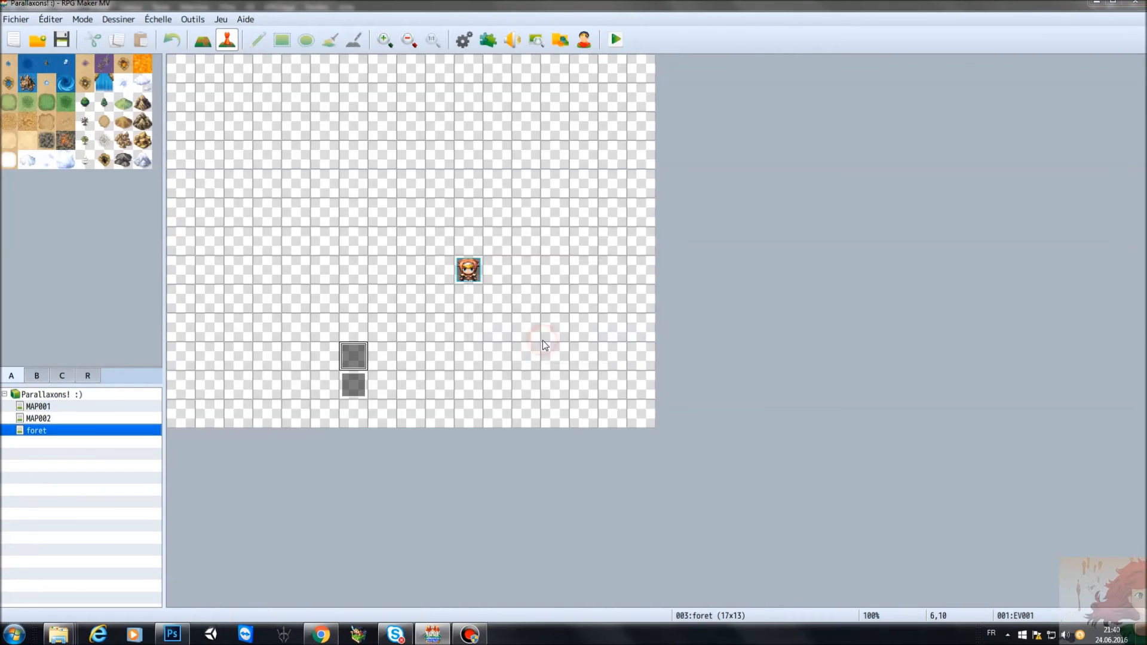
pyautogui.press('Return')
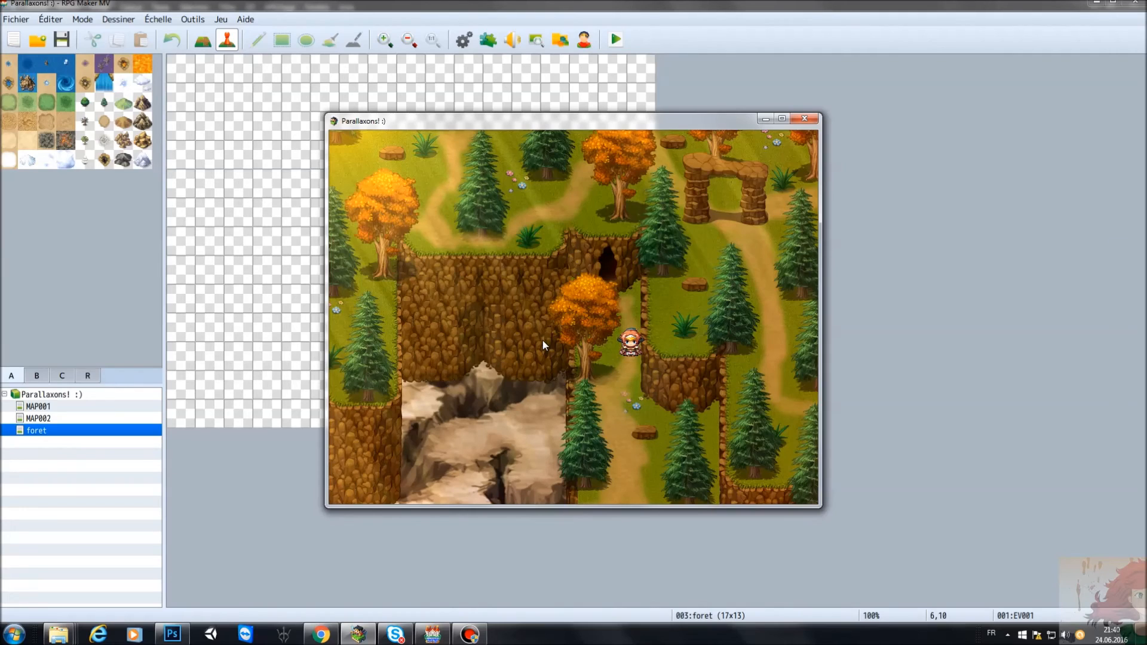
# Walk the party along the forest path beside the orange tree to check the overlays, and close the game
pyautogui.press('Up')
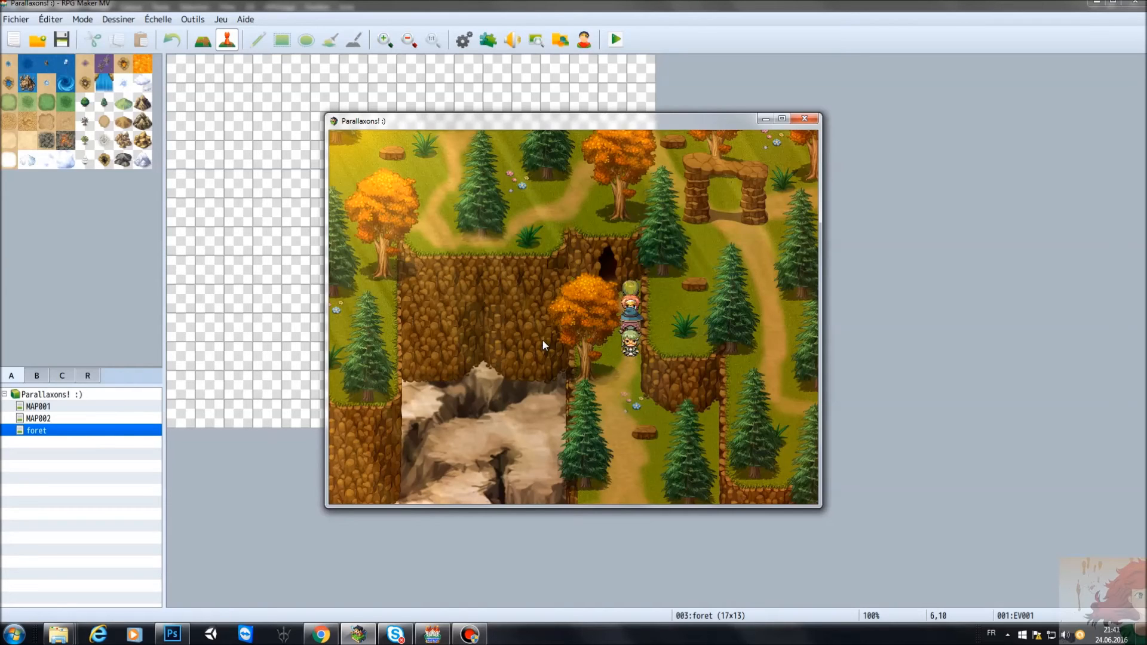
pyautogui.press('Down')
pyautogui.press('Up')
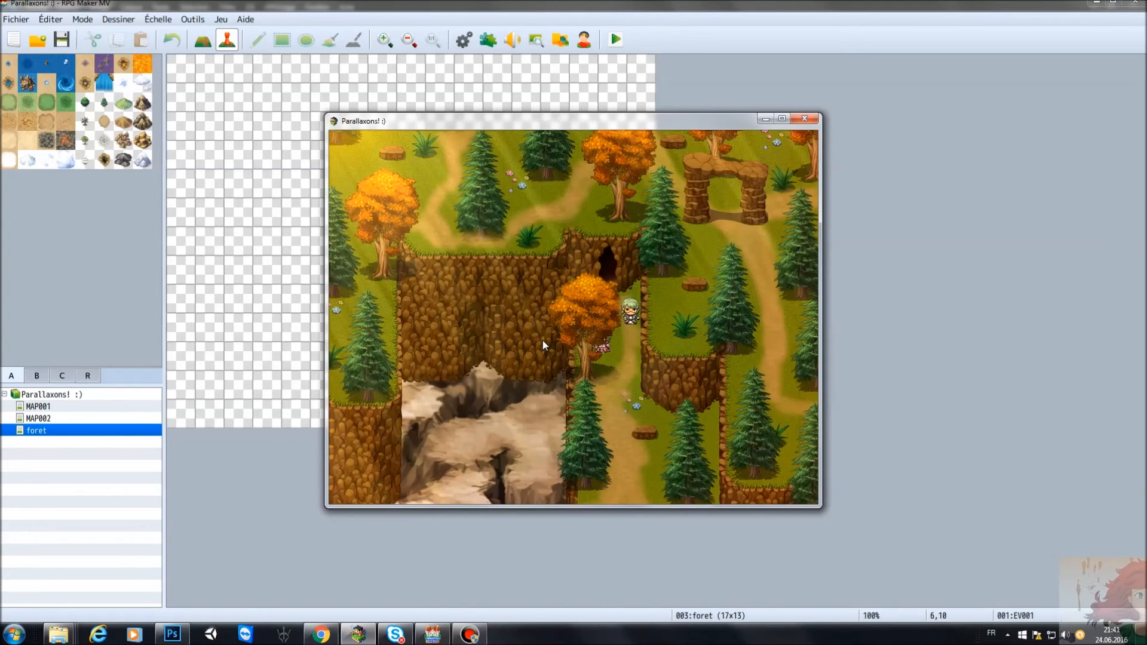
pyautogui.press('Down')
pyautogui.press('Down')
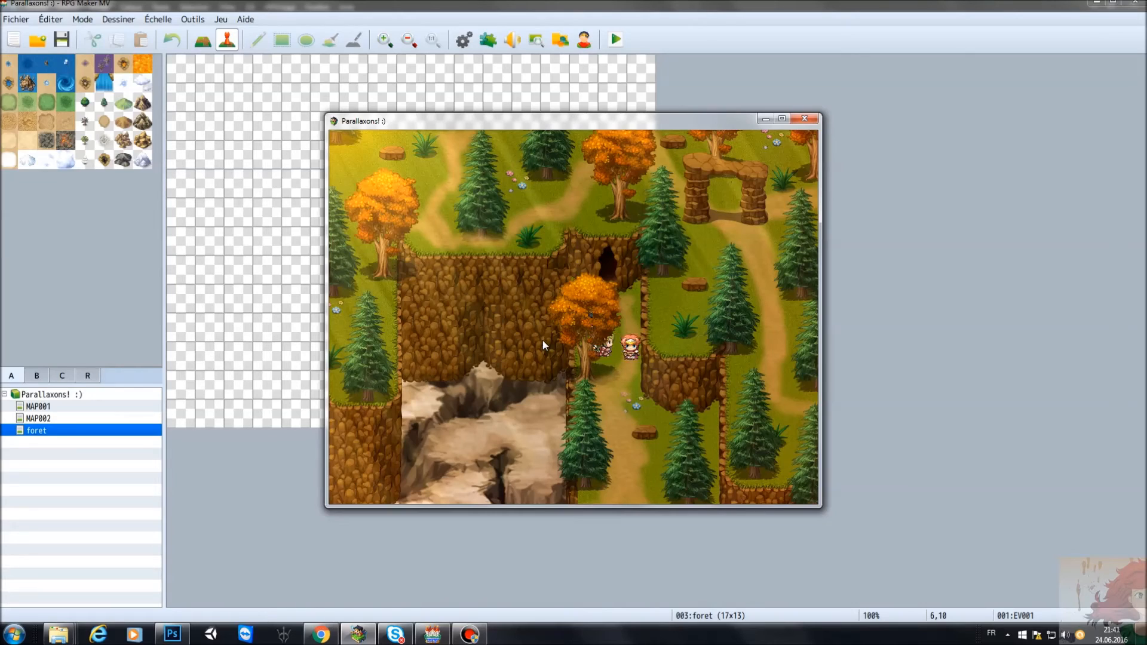
pyautogui.press('Down')
pyautogui.press('Up')
pyautogui.press('Right')
pyautogui.press('Right')
pyautogui.press('Left')
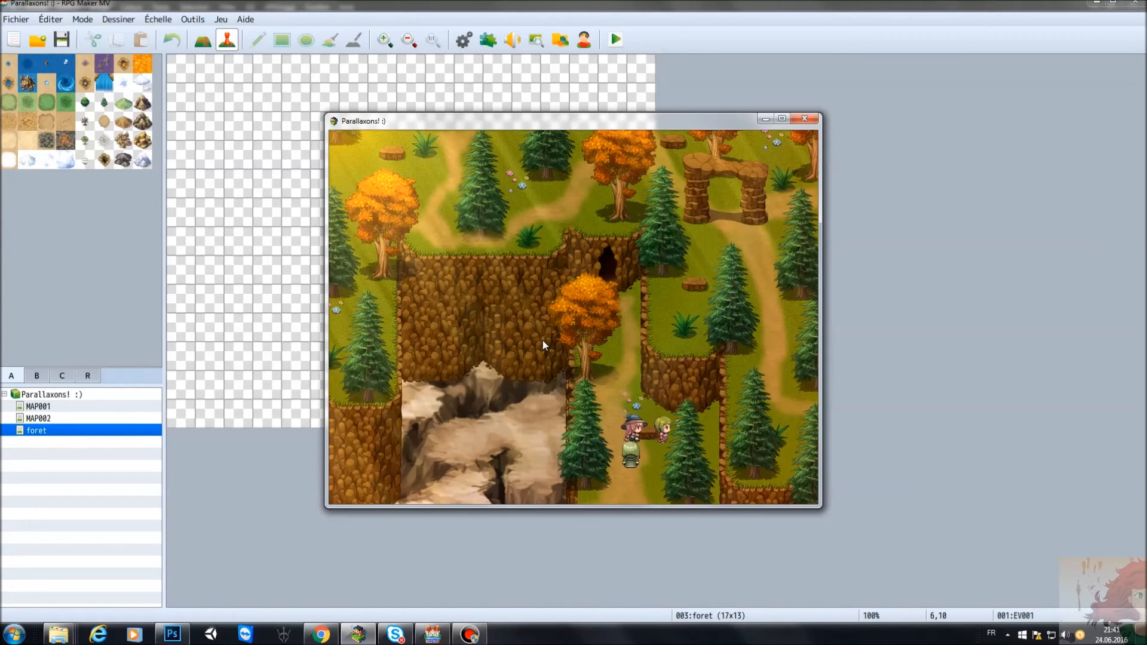
pyautogui.press('Right')
pyautogui.press('Left')
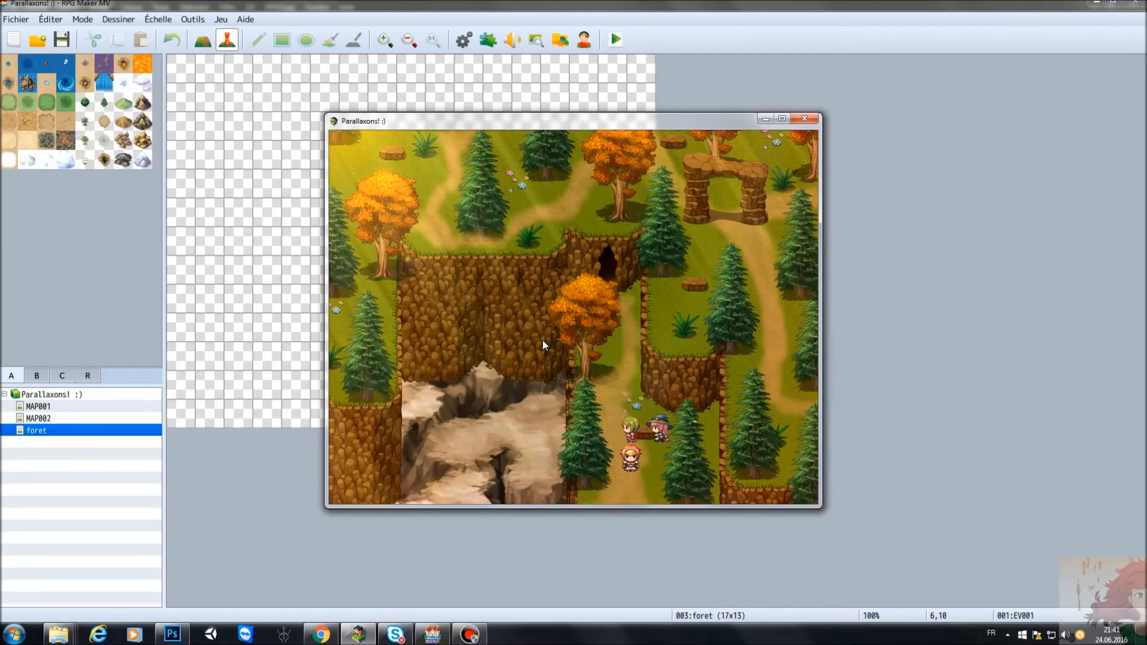
pyautogui.press('Up')
pyautogui.press('Up')
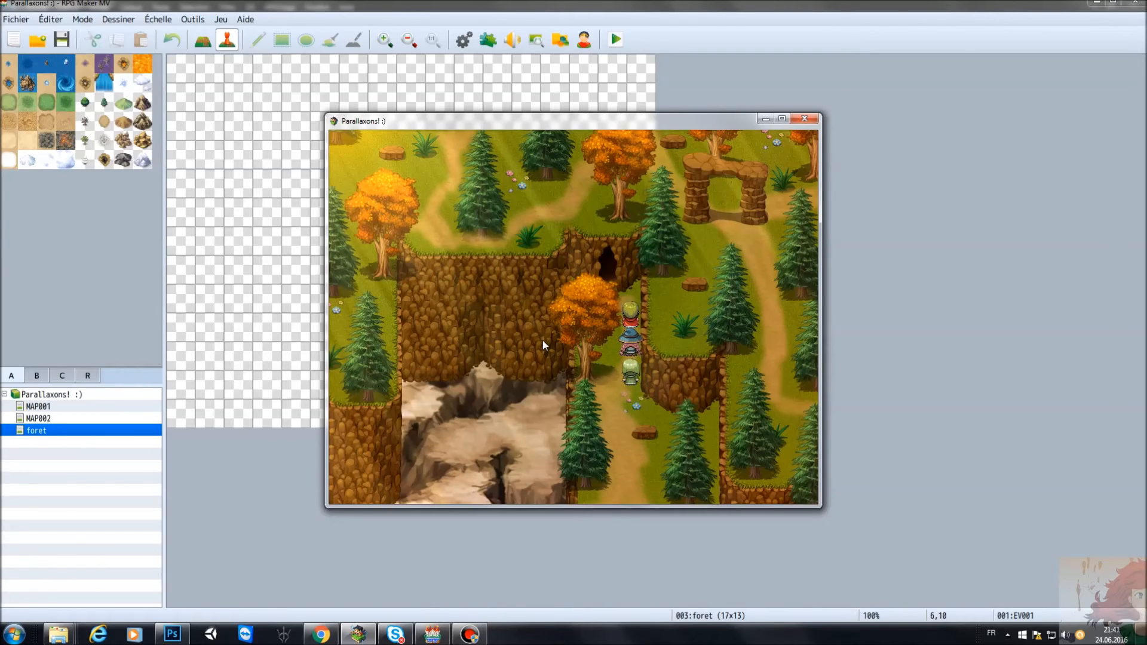
pyautogui.click(813, 119)
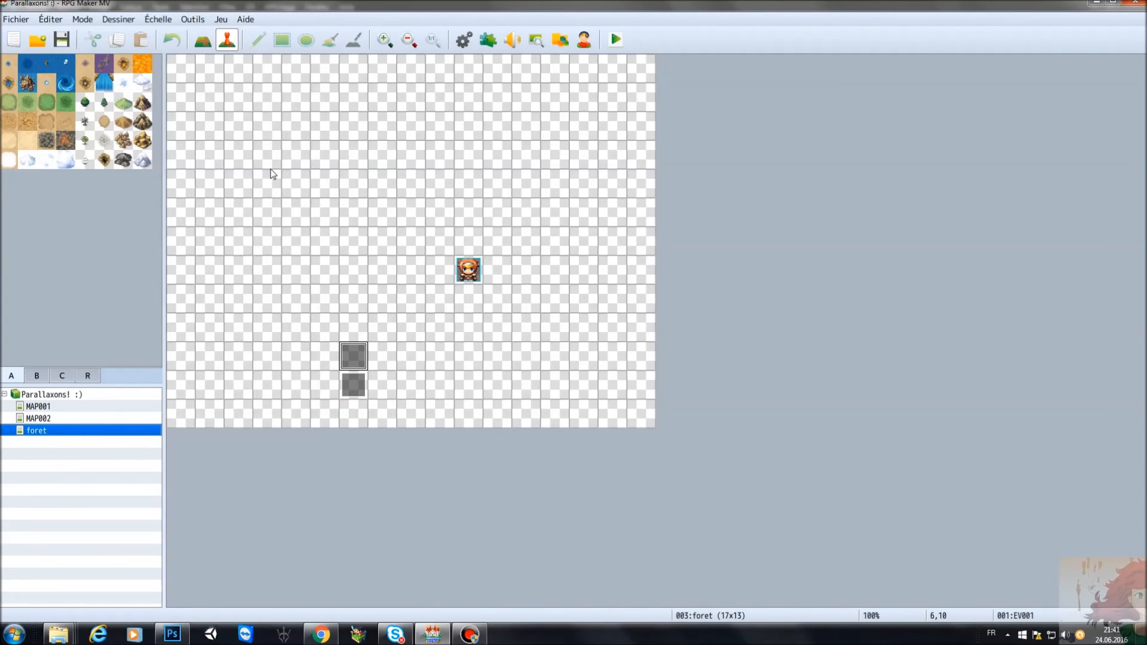
# View the region numbers on the foret map, and return to the A tileset
pyautogui.click(85, 377)
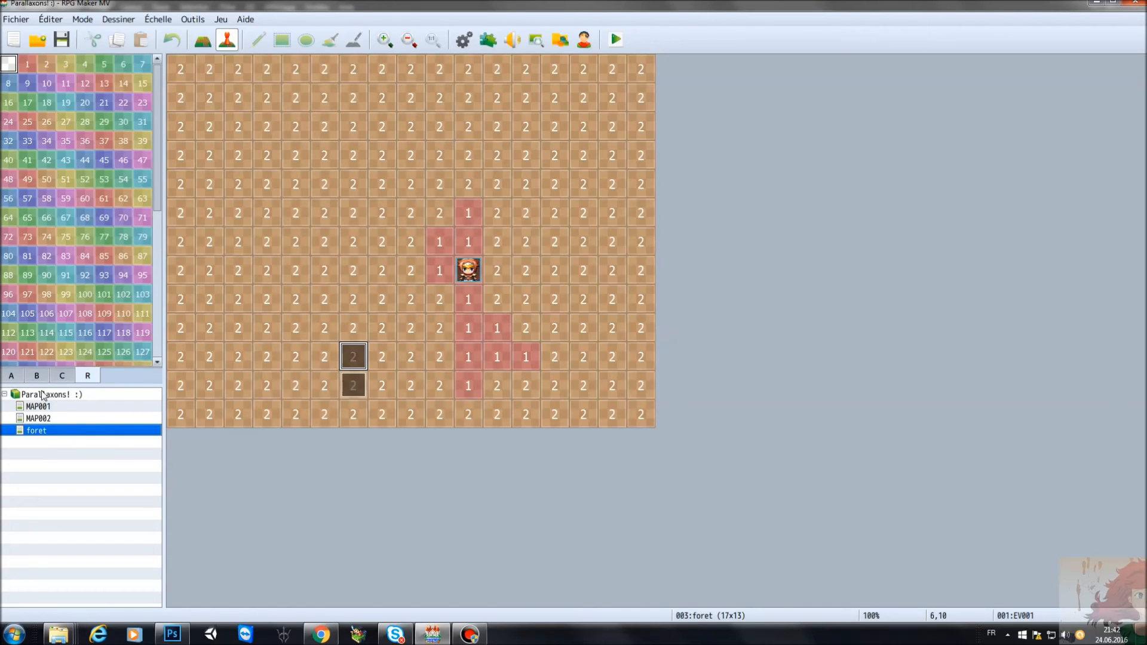
pyautogui.click(11, 375)
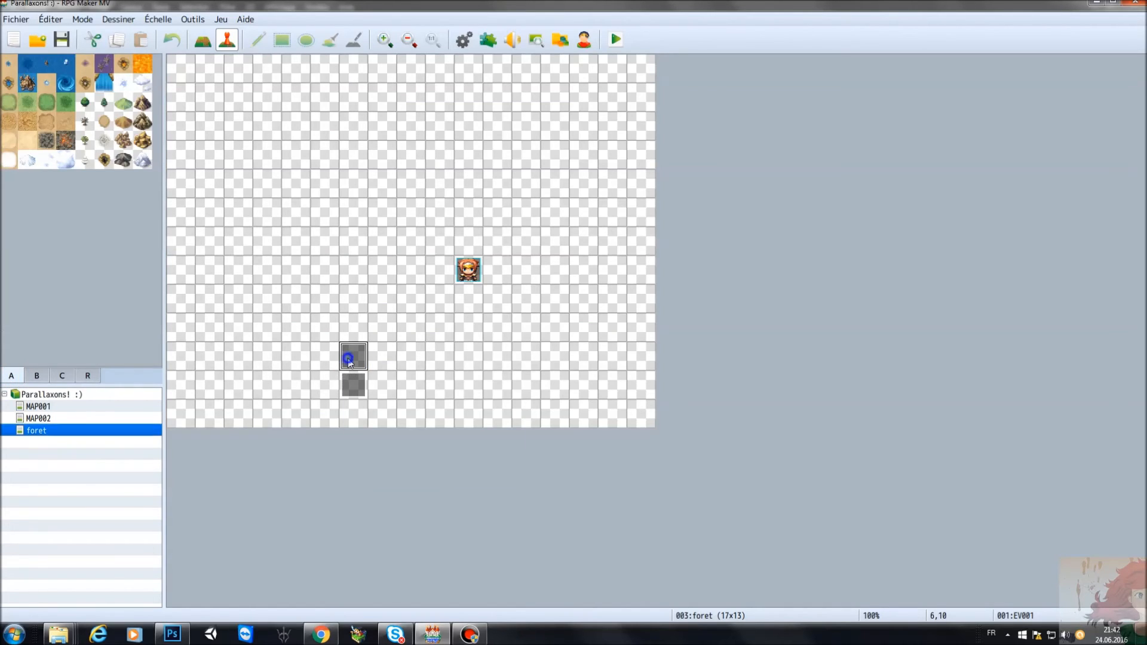
# Set the trigger of event EV001 to Parallèle, apply the change, and close the event editor
pyautogui.rightClick(350, 361)
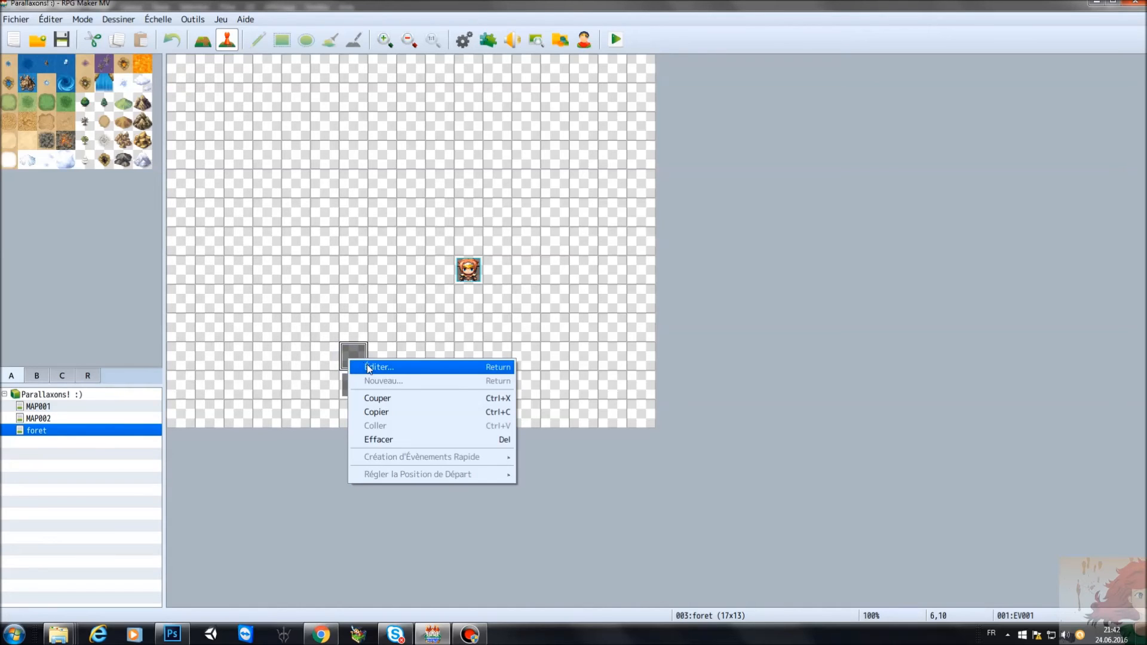
pyautogui.click(365, 368)
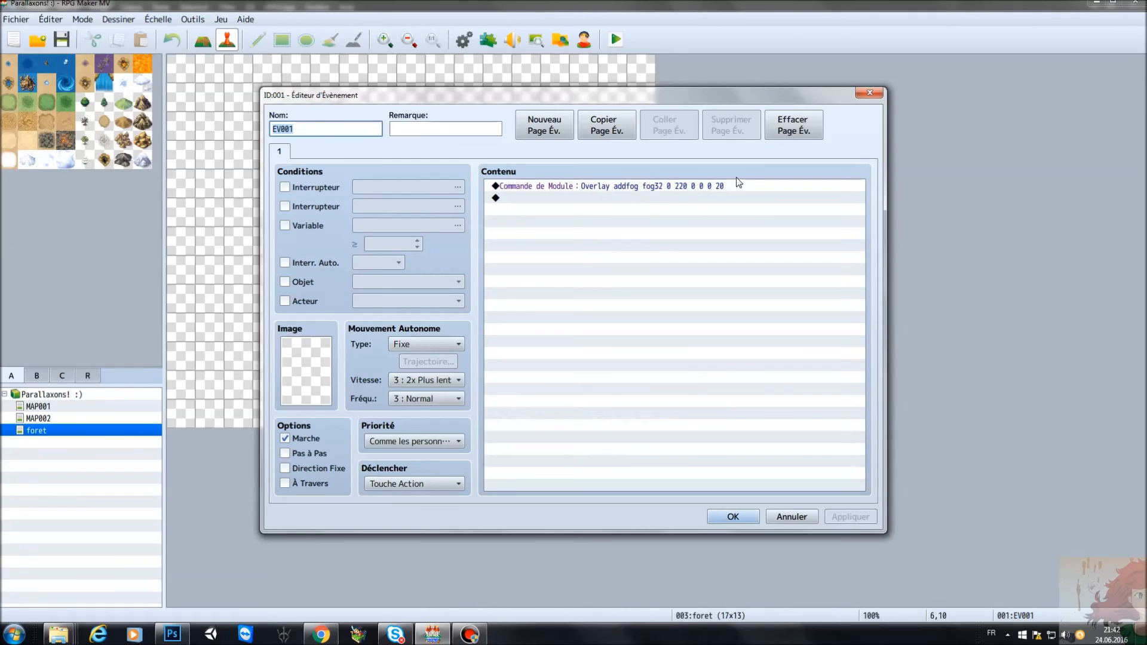
pyautogui.click(588, 188)
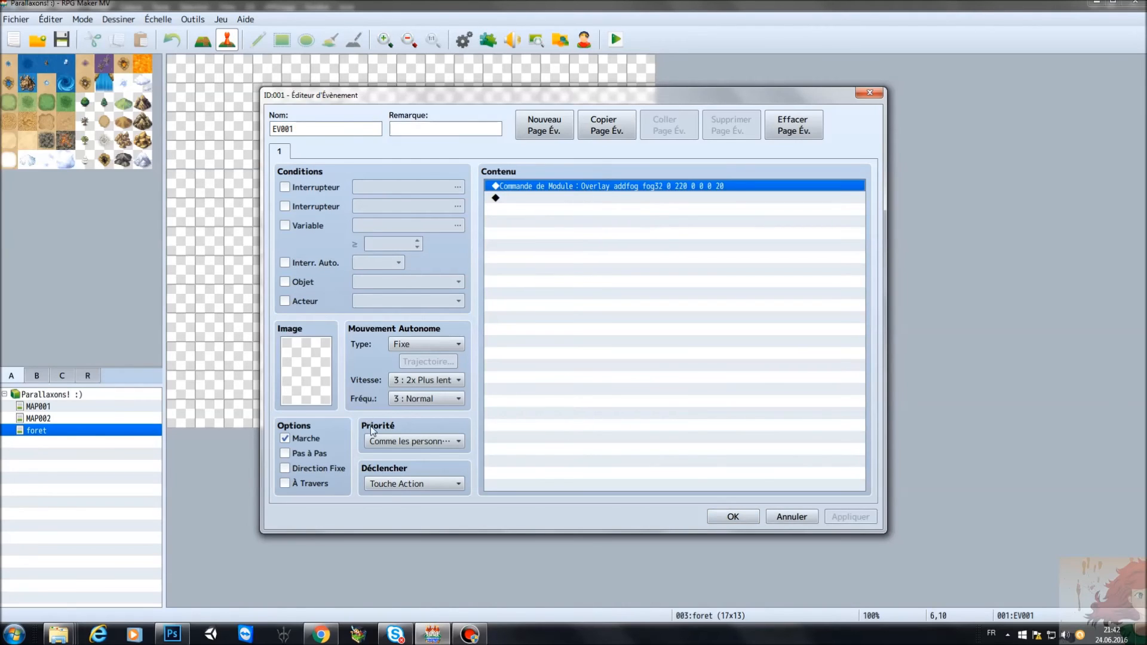
pyautogui.click(437, 488)
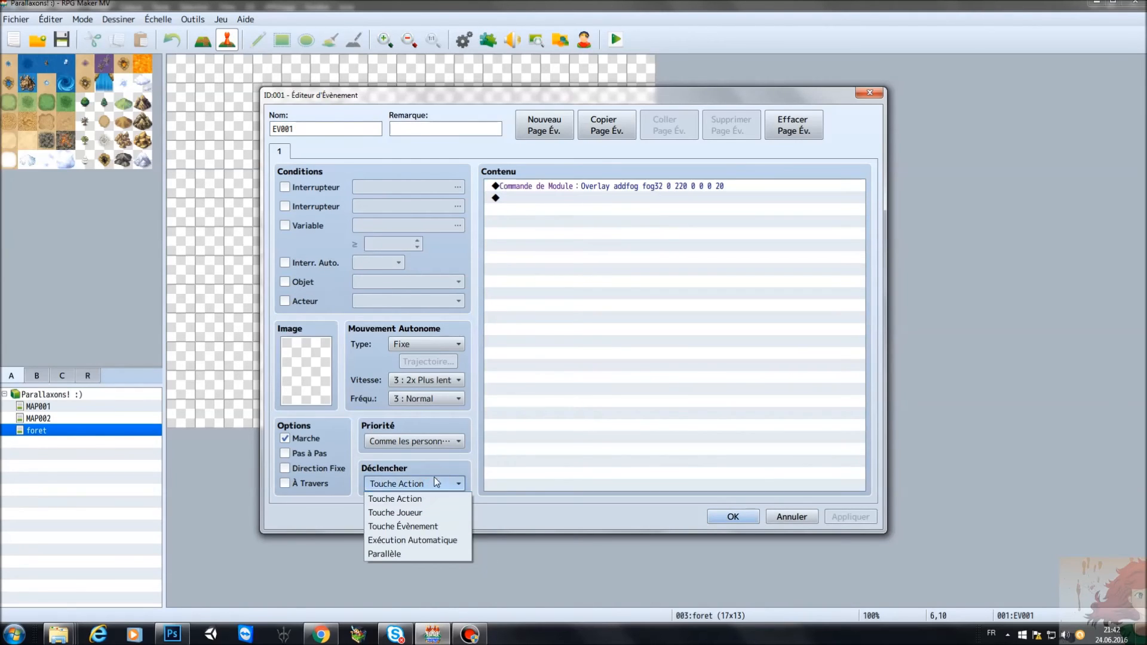
pyautogui.click(418, 553)
pyautogui.click(848, 518)
pyautogui.click(736, 515)
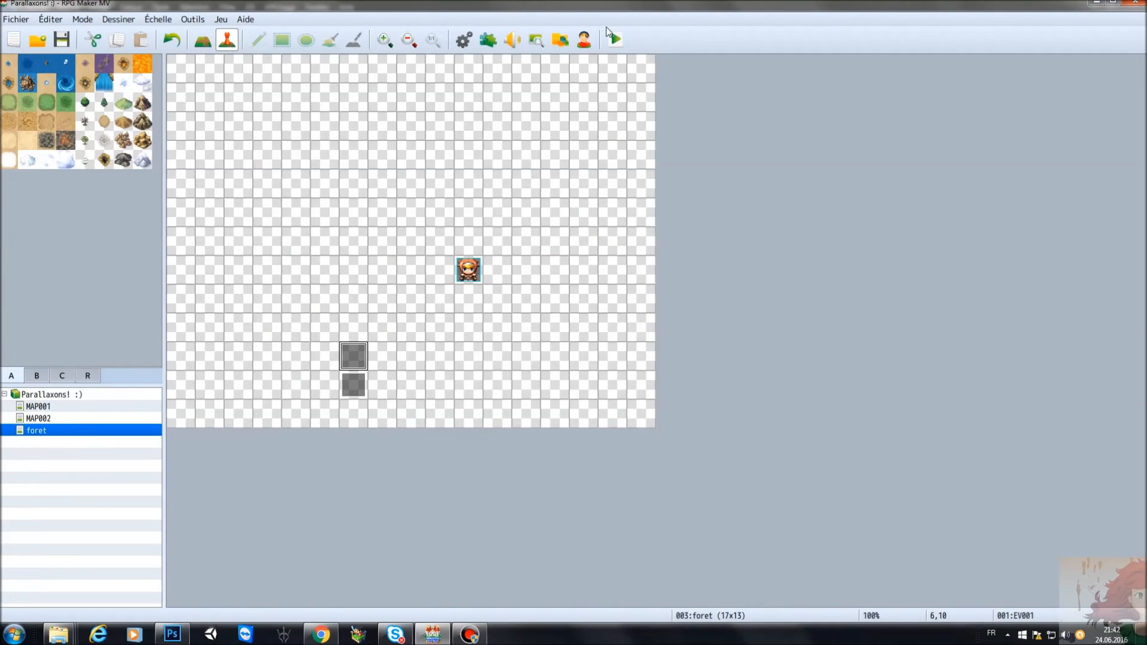
# Playtest the forest map to check the fog and light overlays, and close the game
pyautogui.click(615, 40)
pyautogui.hotkey('ctrl', 'r')
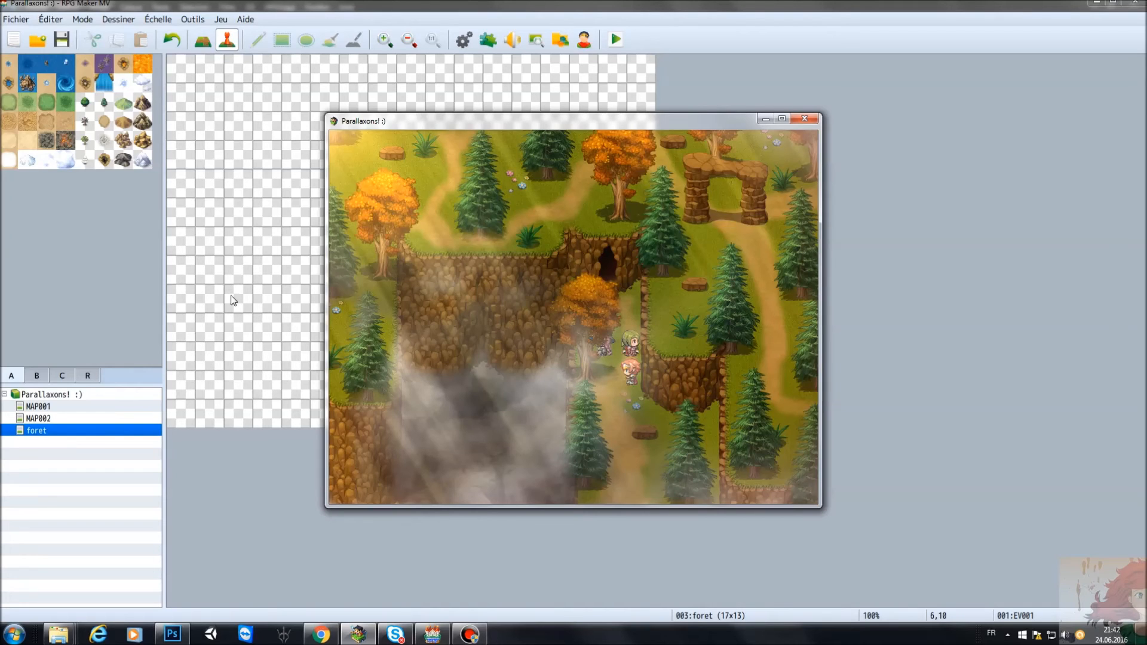
pyautogui.click(803, 119)
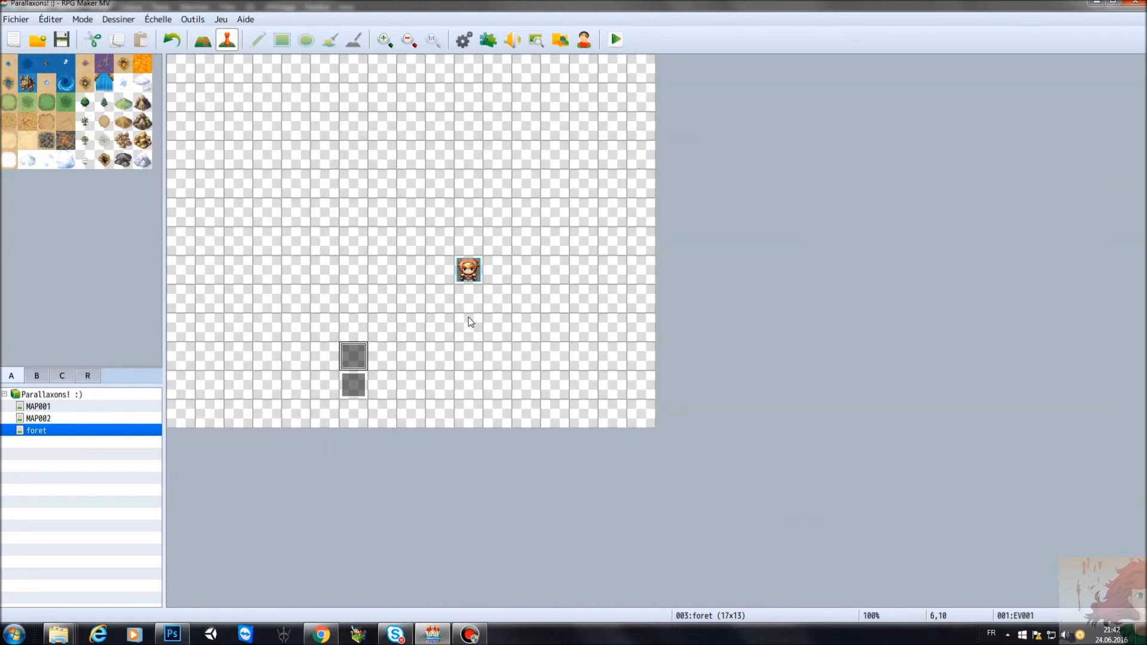
# Review the fog32 command in EV001 and the fog2 command in EV002, closing each editor without changes
pyautogui.rightClick(369, 357)
pyautogui.click(377, 363)
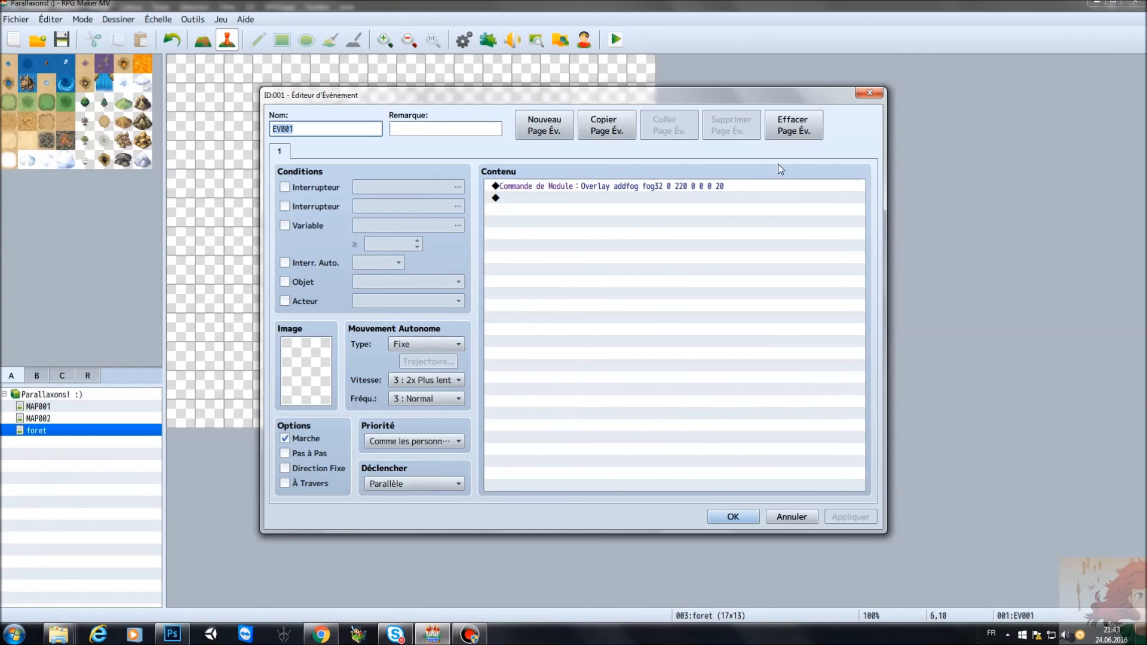
pyautogui.click(870, 93)
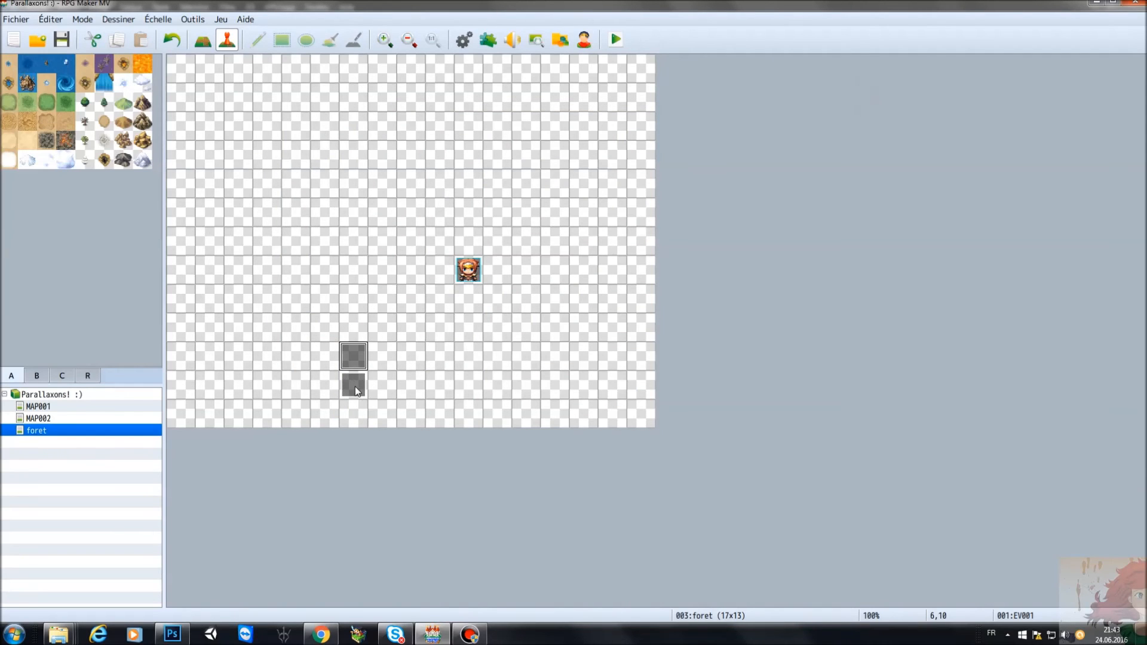
pyautogui.rightClick(354, 386)
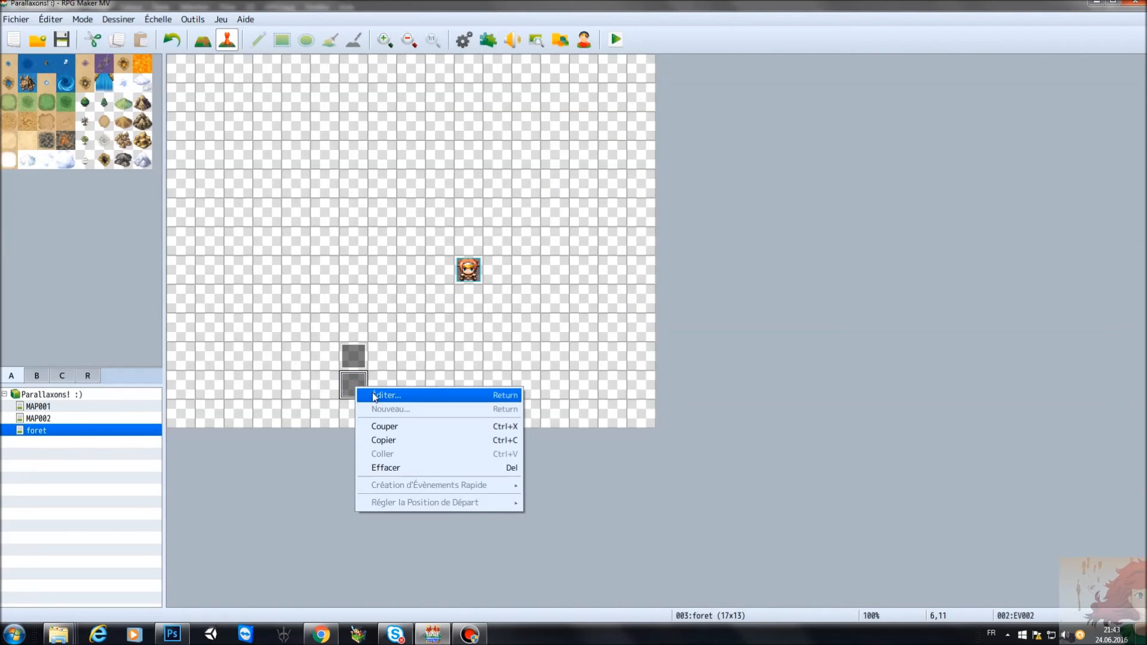
pyautogui.click(384, 395)
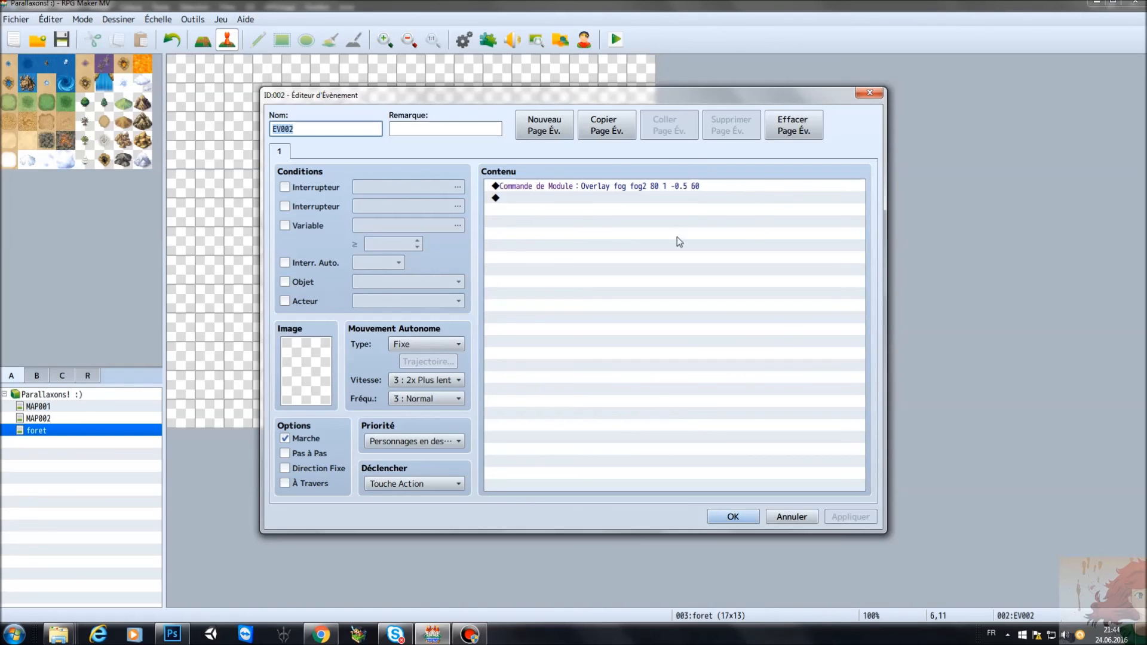
pyautogui.click(791, 516)
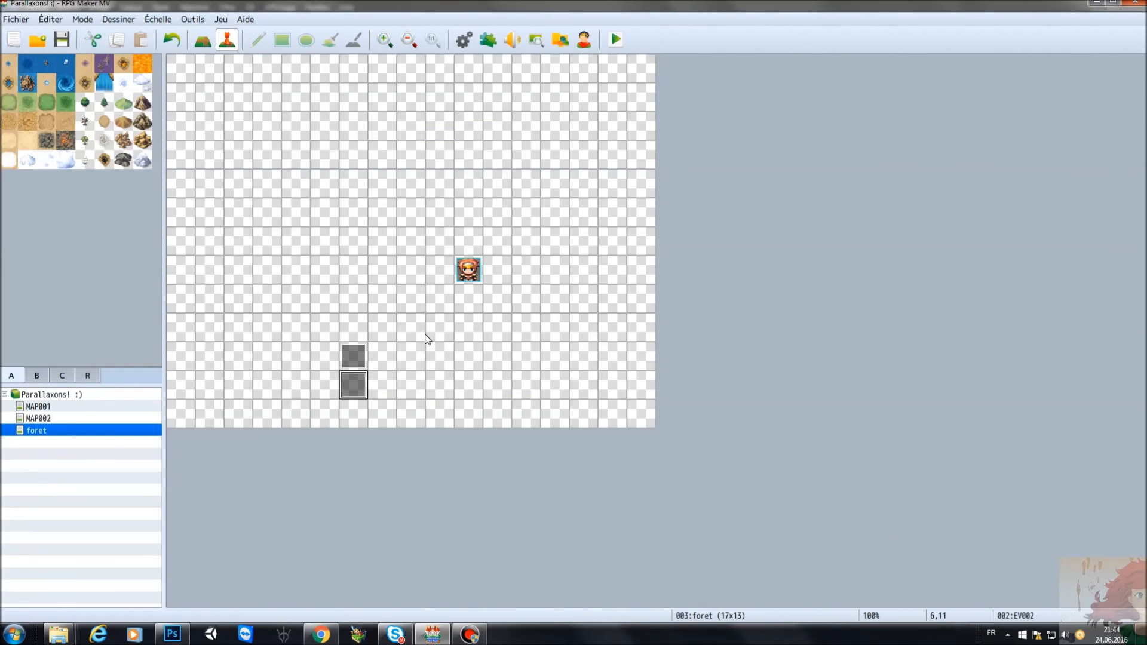
# Playtest the foret map by starting a new game to check its overlays, and close the game
pyautogui.click(615, 40)
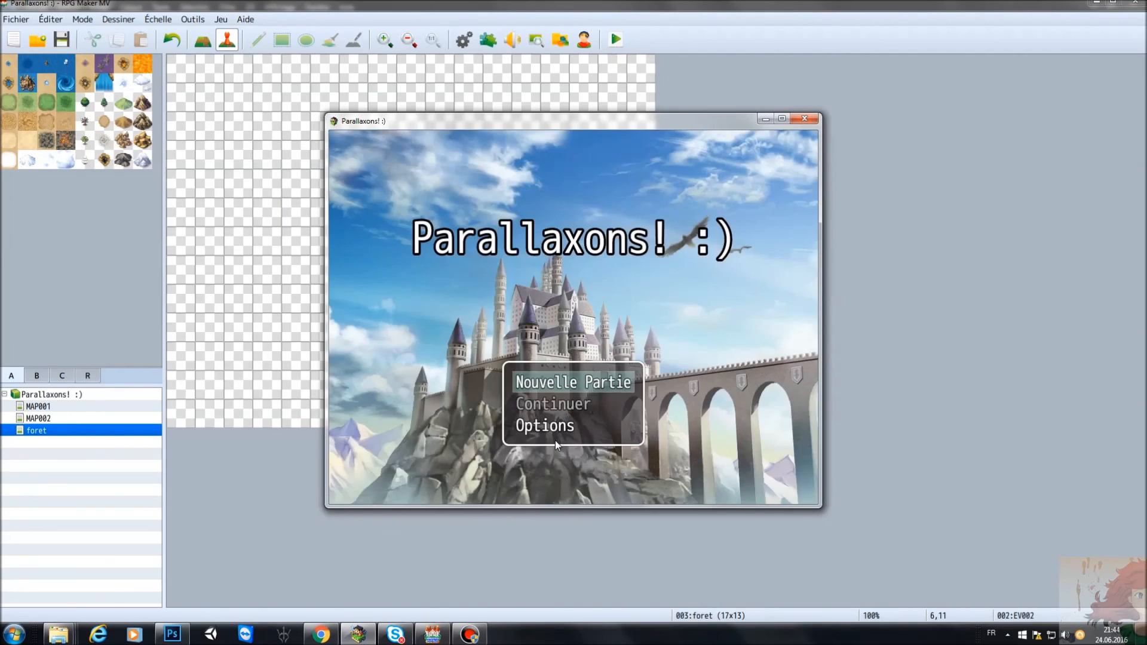
pyautogui.press('Return')
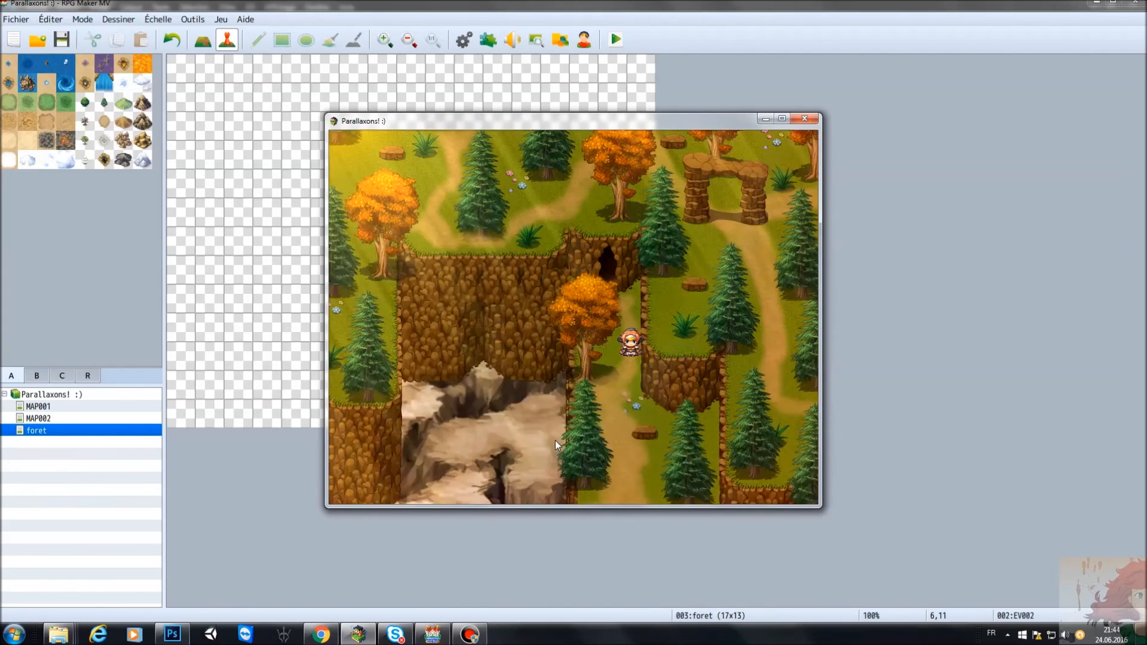
pyautogui.click(805, 119)
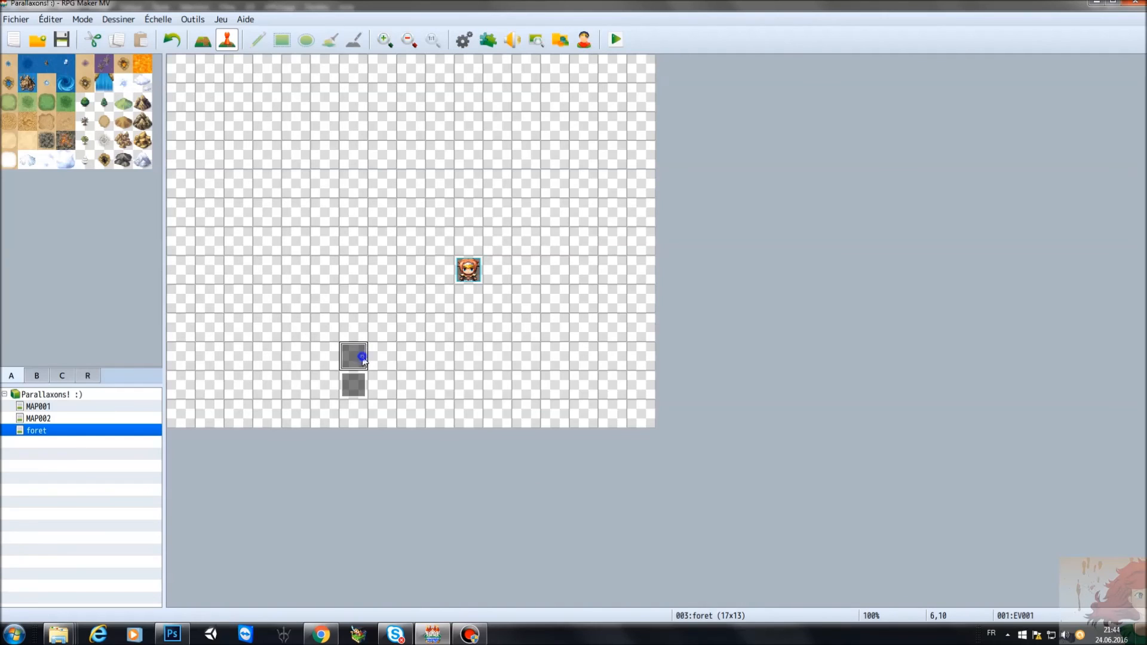
# Review the fog32 command and the trigger of event EV001, and close its editor without changes
pyautogui.rightClick(359, 357)
pyautogui.click(386, 364)
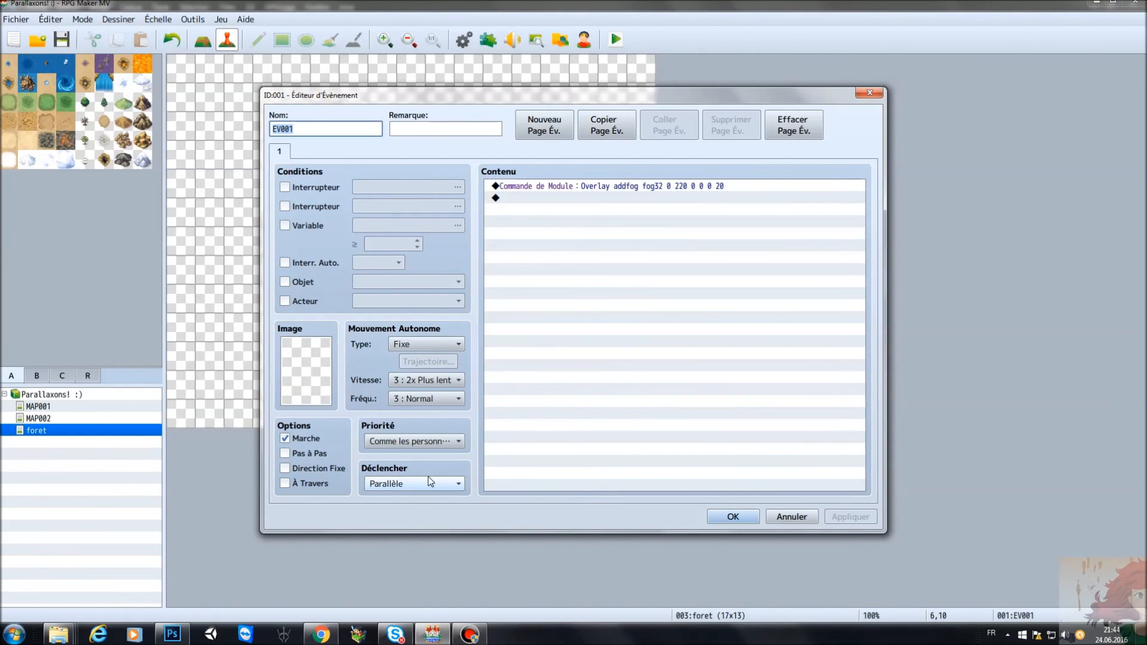
pyautogui.click(791, 517)
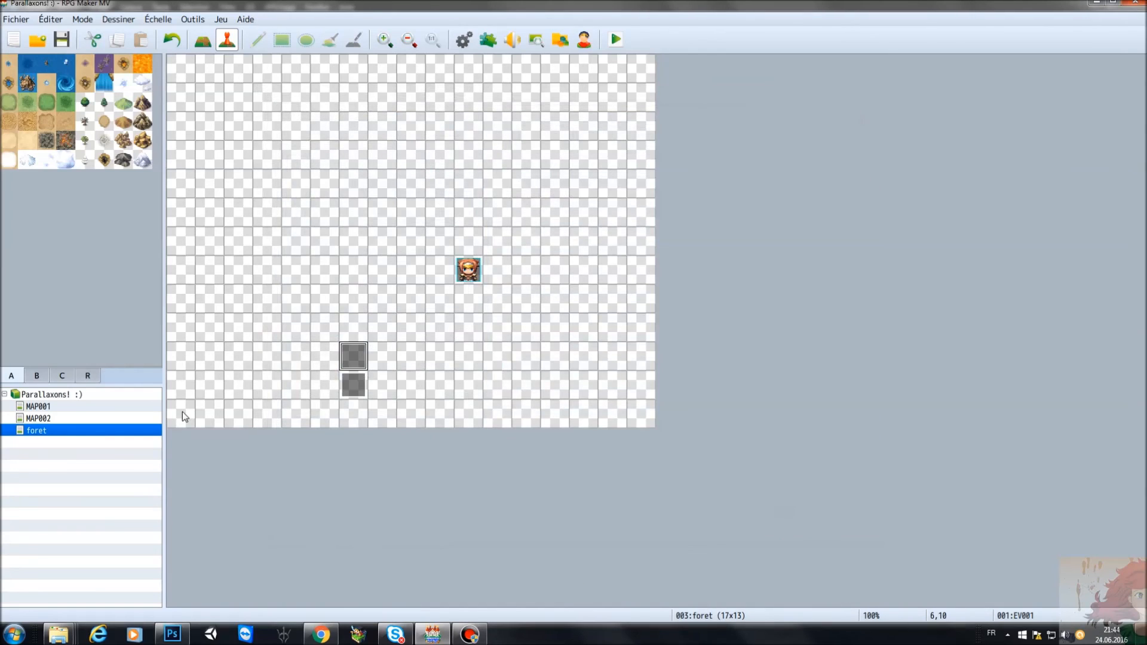
# Set the trigger of event EV002 to Parallèle and confirm the event
pyautogui.rightClick(351, 386)
pyautogui.click(377, 398)
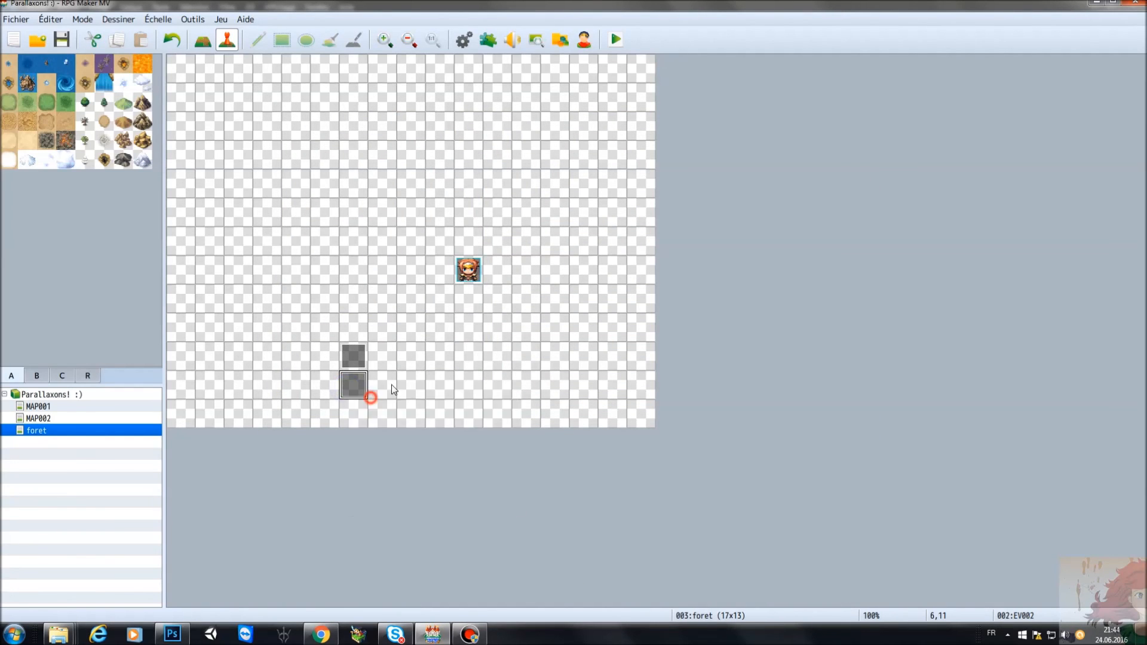
pyautogui.click(414, 484)
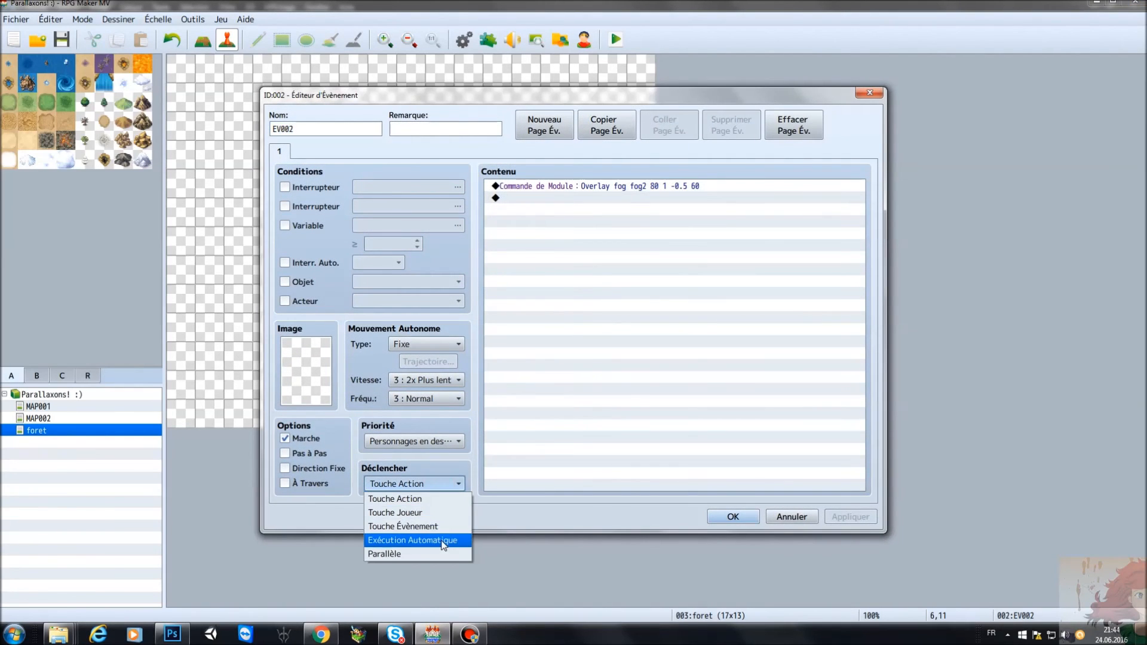
pyautogui.click(428, 554)
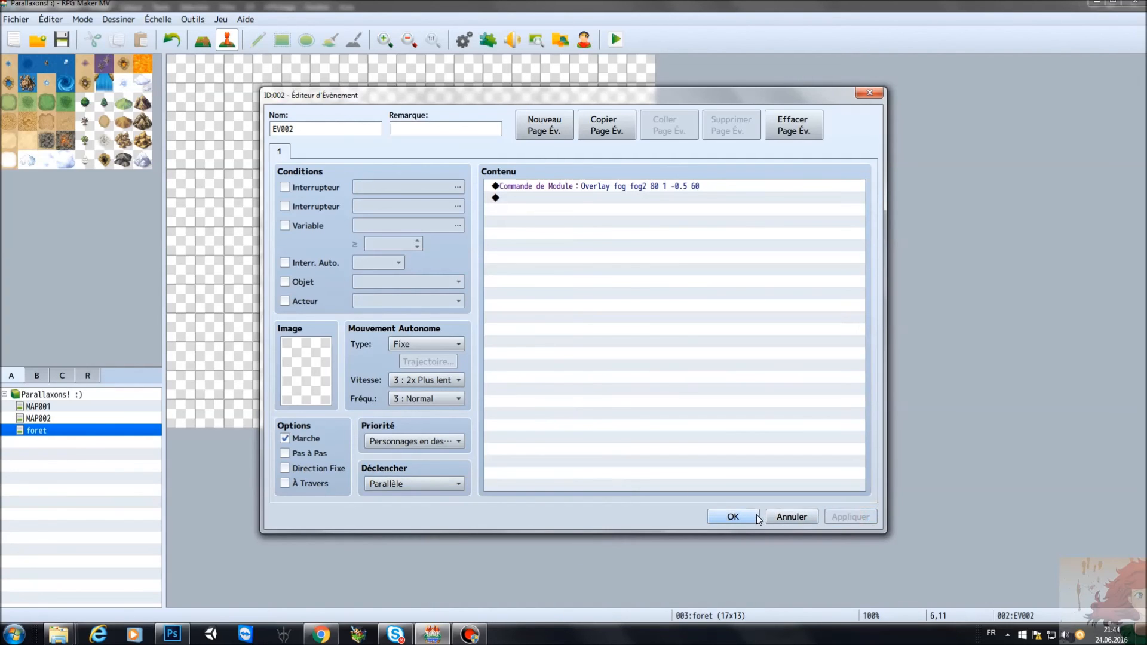
pyautogui.click(747, 516)
# Save the changes and playtest the foret map, walking the party down the path under the fog, and close the game
pyautogui.click(616, 40)
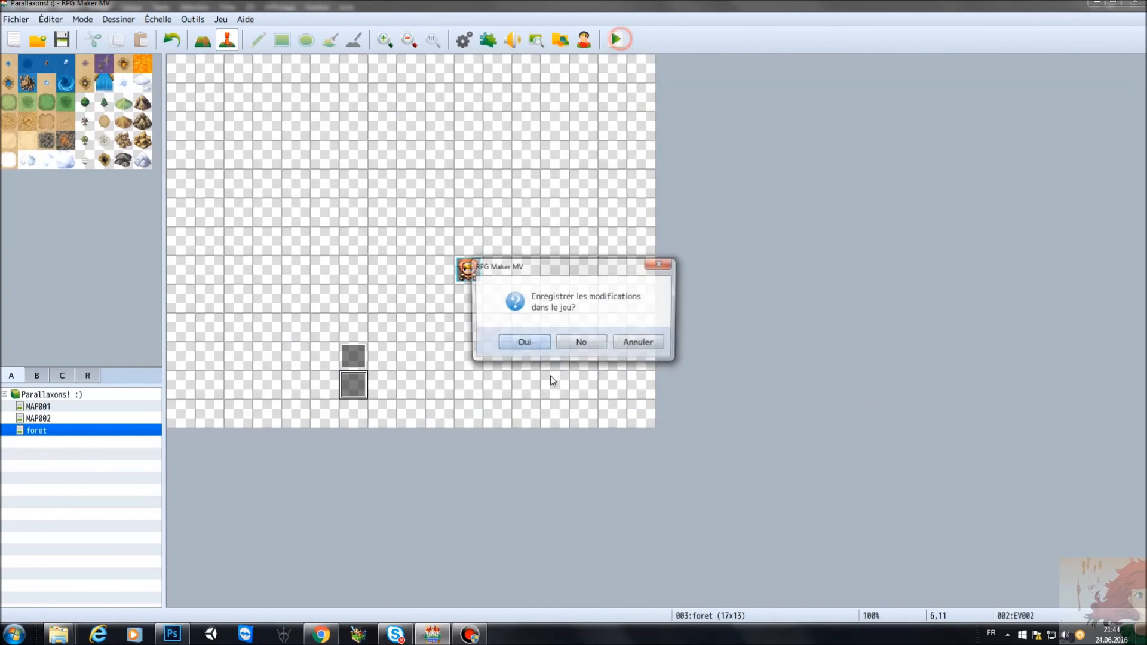
pyautogui.click(523, 343)
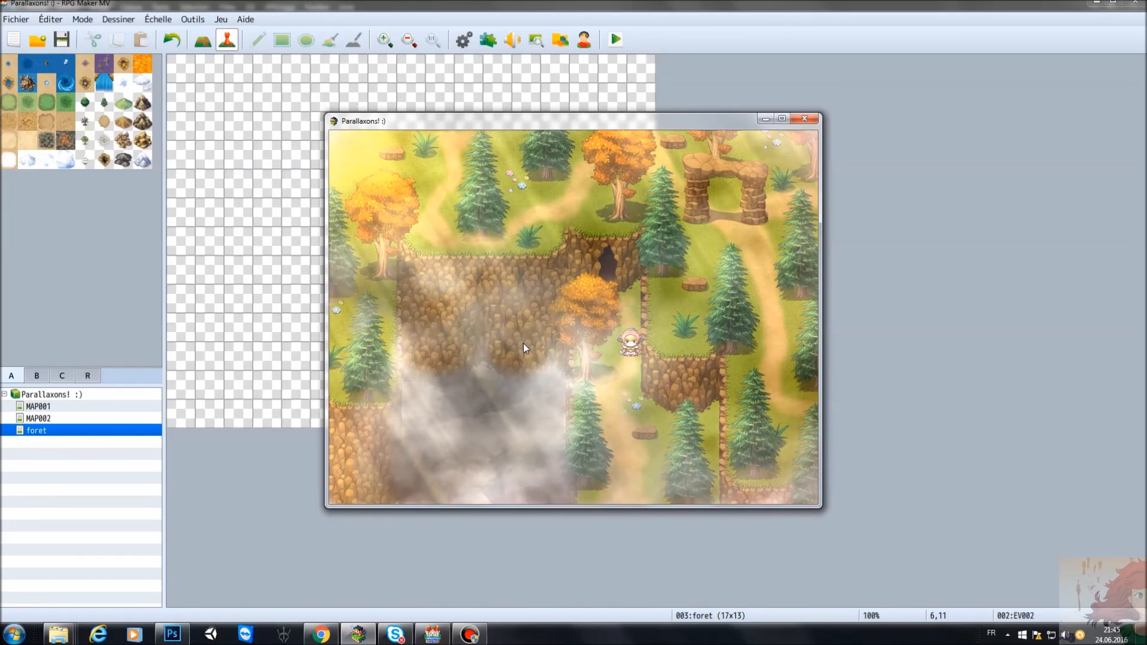
pyautogui.press('Down')
pyautogui.press('Down')
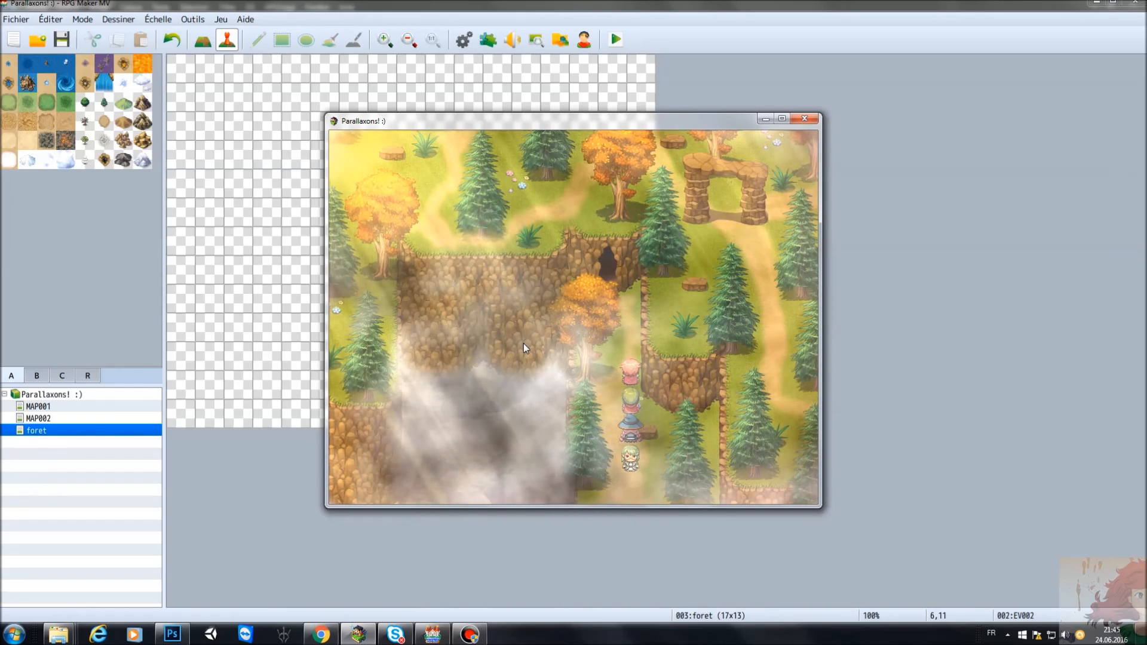
pyautogui.press('Down')
pyautogui.press('Down')
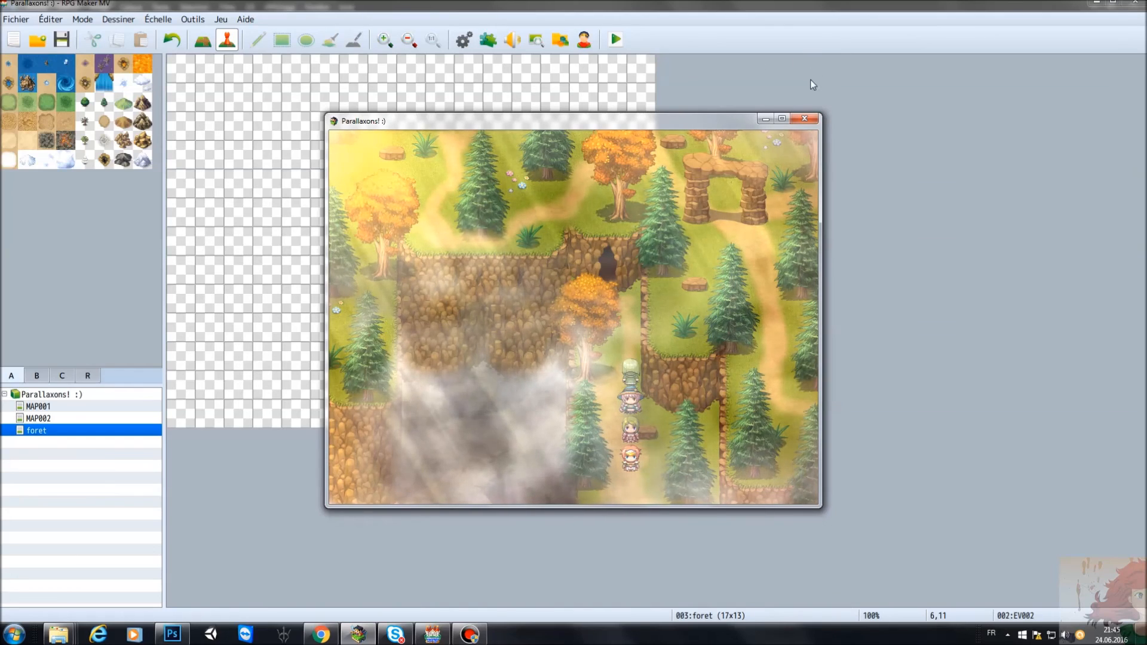
pyautogui.click(804, 119)
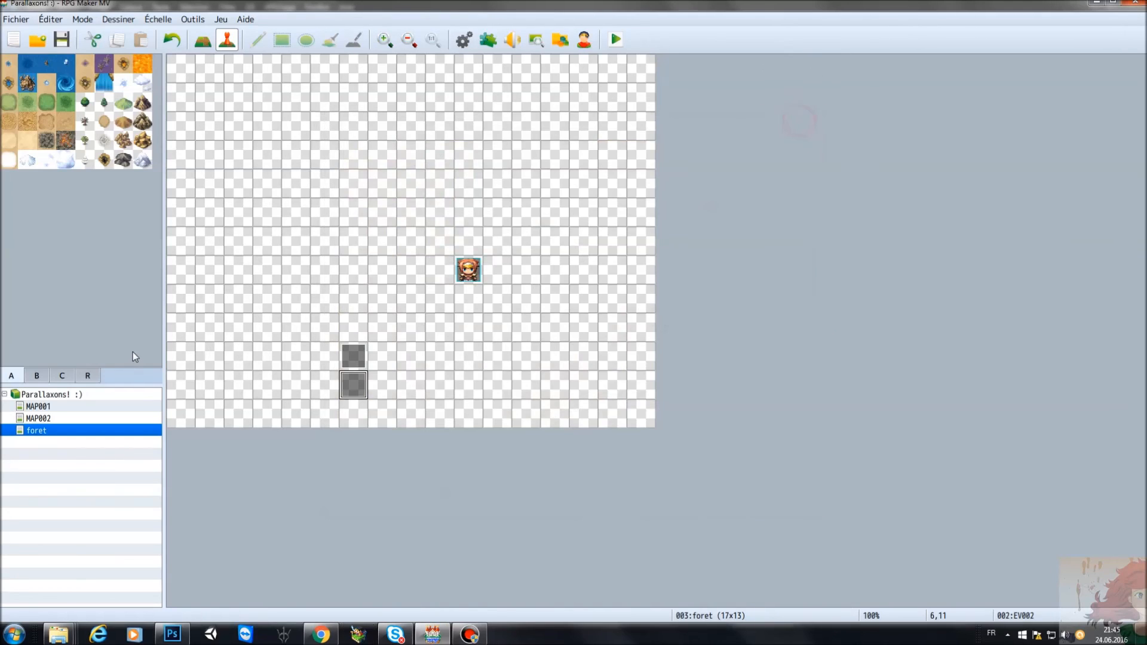
# Set the player's starting position on MAP001 at tile 8,2
pyautogui.click(50, 407)
pyautogui.rightClick(433, 263)
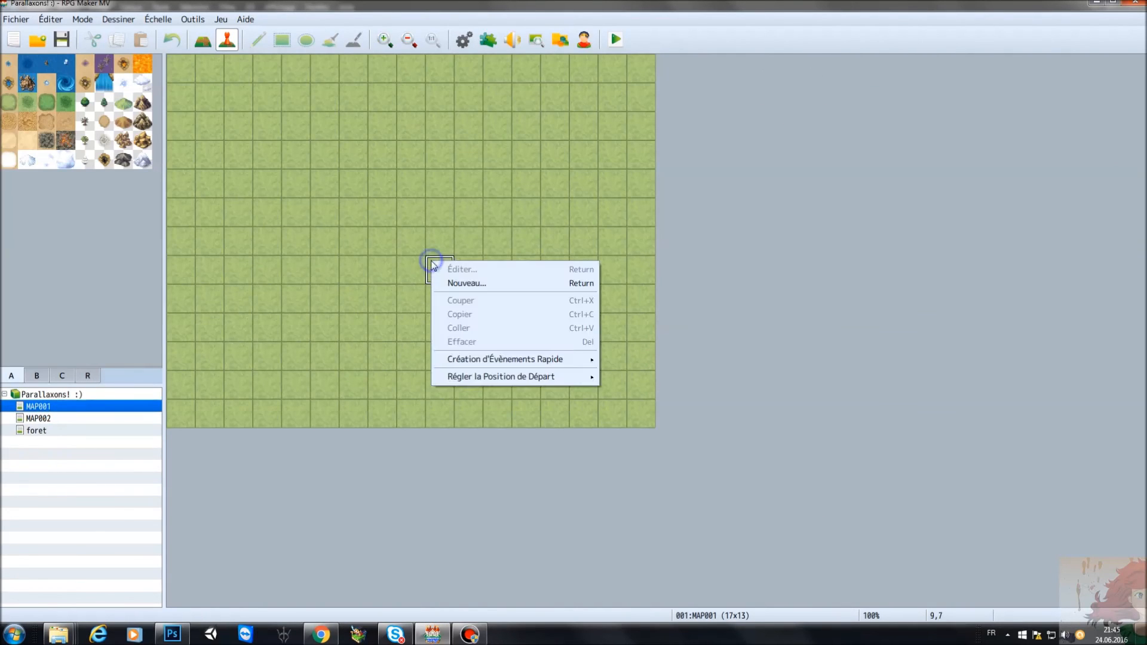
pyautogui.click(401, 128)
pyautogui.rightClick(400, 130)
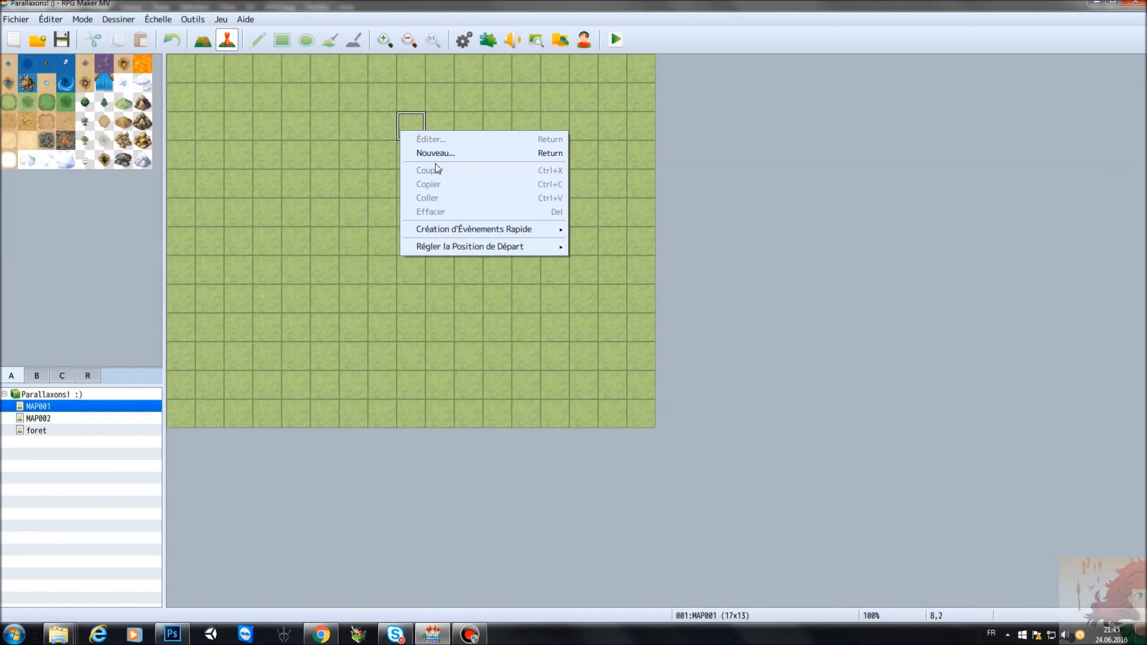
pyautogui.moveTo(488, 254)
pyautogui.click(607, 247)
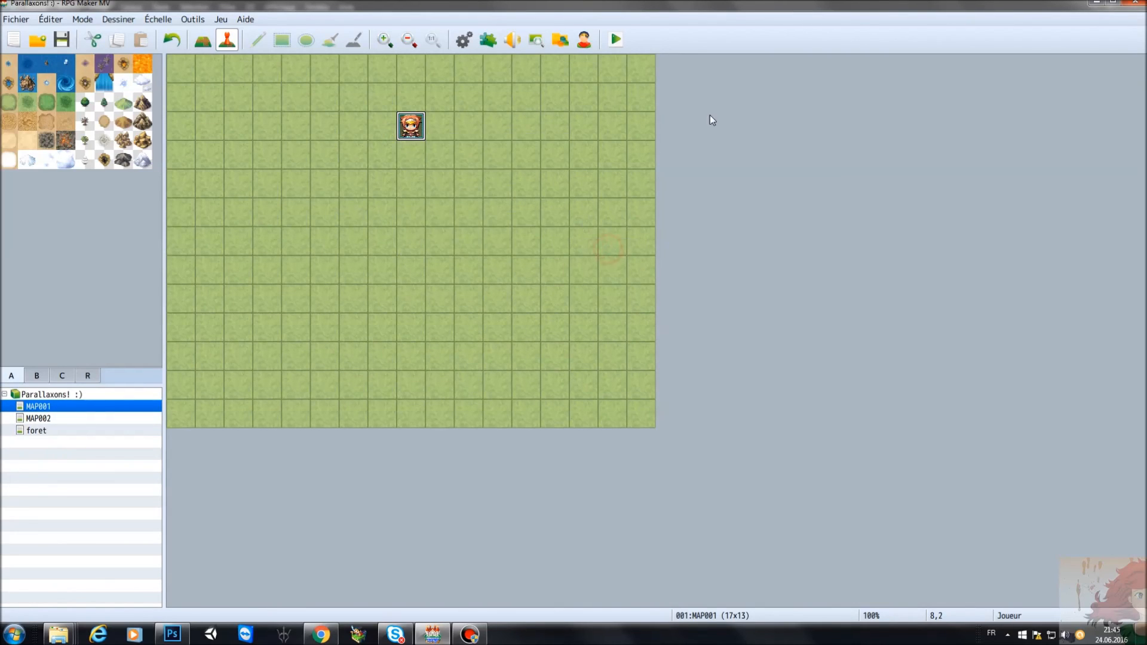
# Save the changes and playtest MAP001 to check the mansion interior, and close the game
pyautogui.click(616, 40)
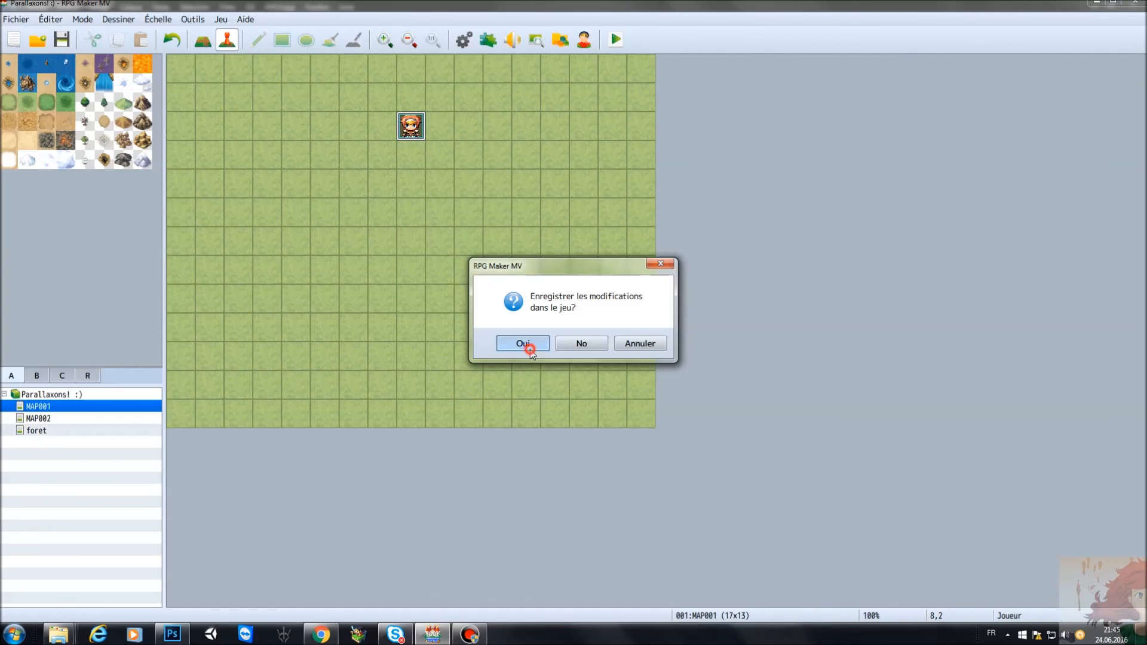
pyautogui.click(529, 346)
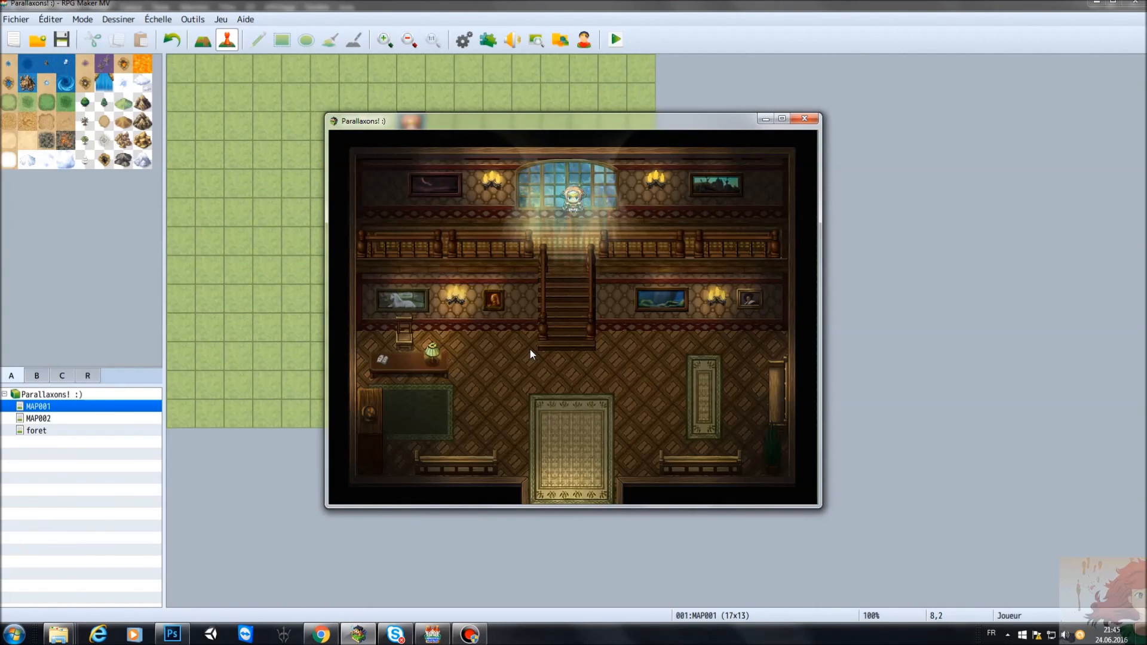
pyautogui.click(805, 118)
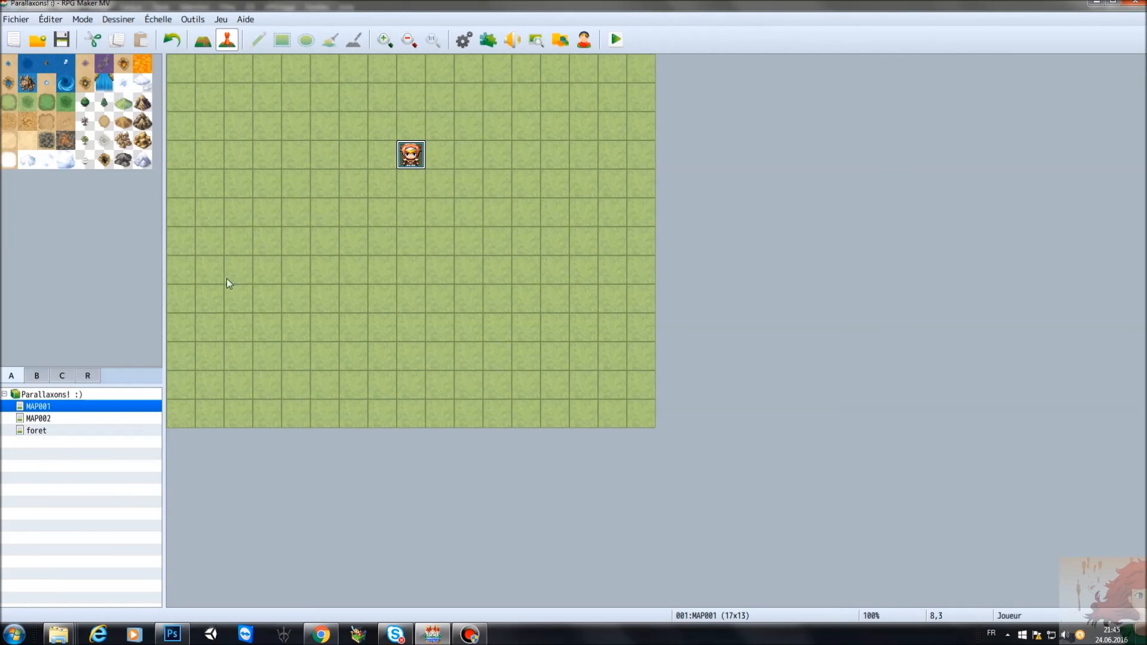
# Display the region numbers on MAP001, save the changes, and launch a playtest of the map
pyautogui.click(87, 376)
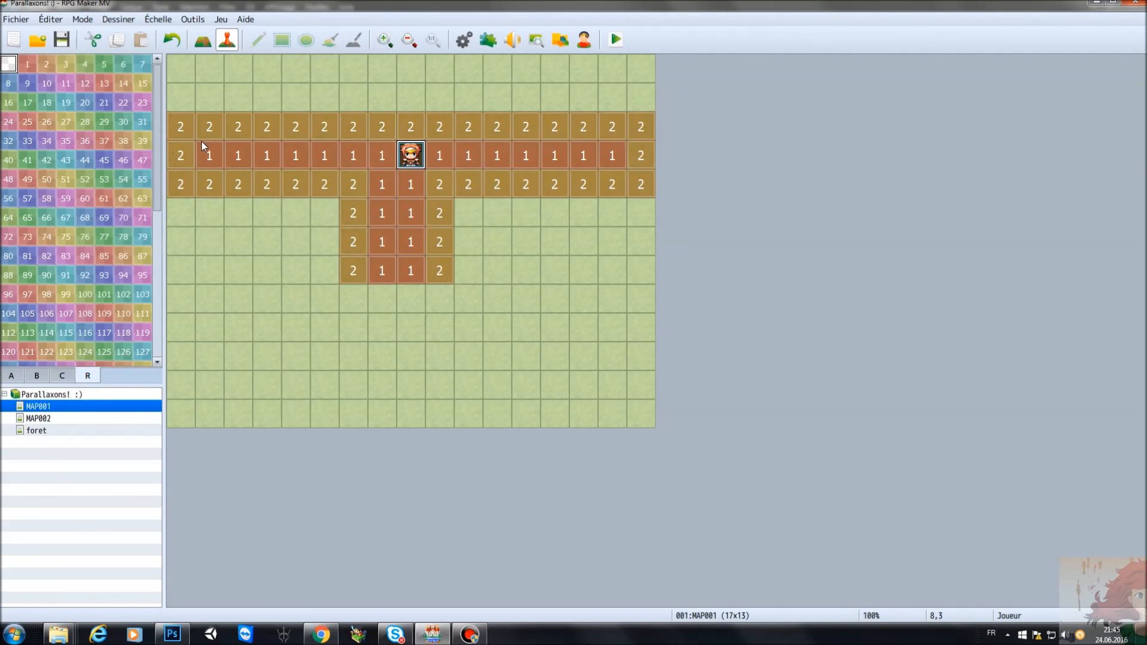
pyautogui.click(615, 40)
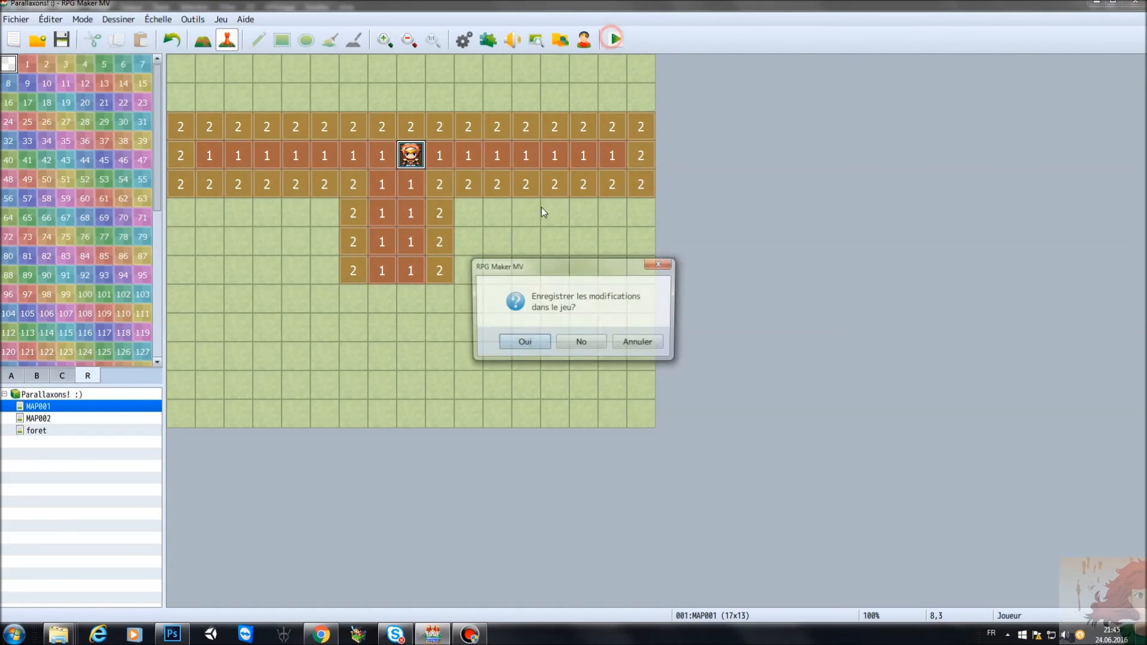
pyautogui.click(523, 341)
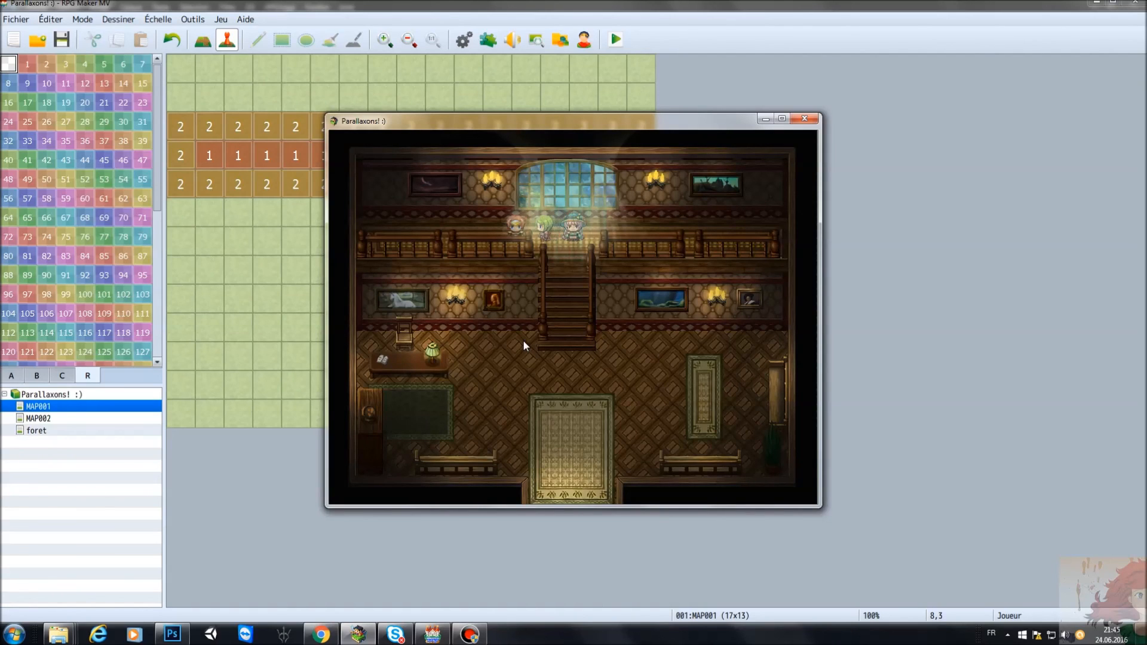
# Walk the party along the mansion's balcony and down the stairs to test the region passability, and close the game
pyautogui.press('Left')
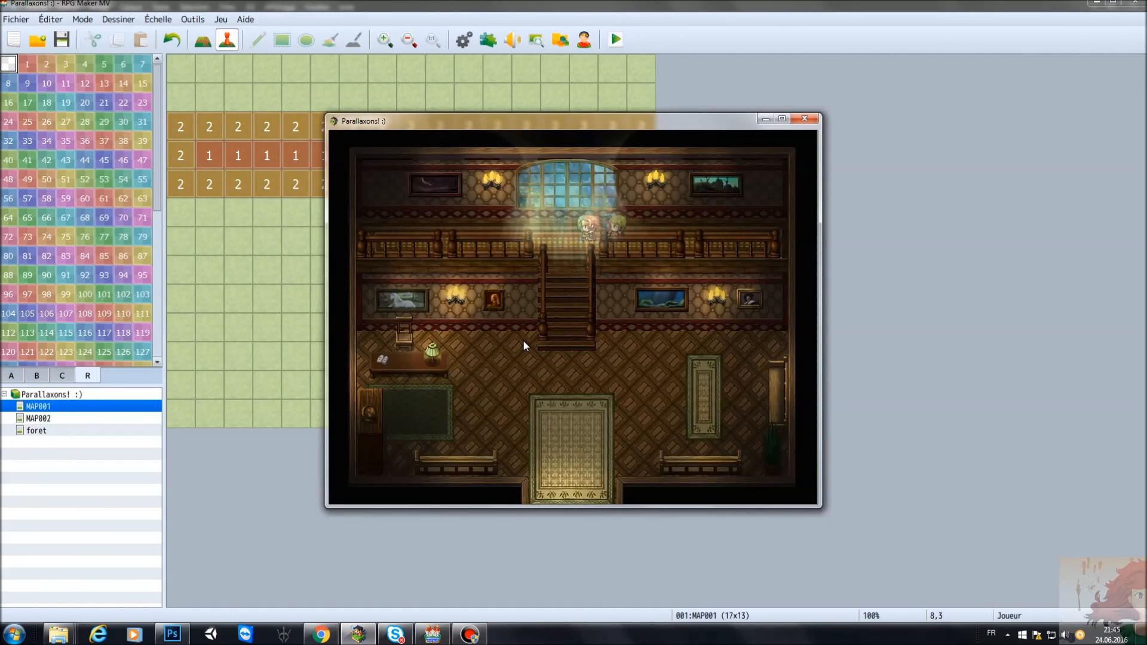
pyautogui.press('Right')
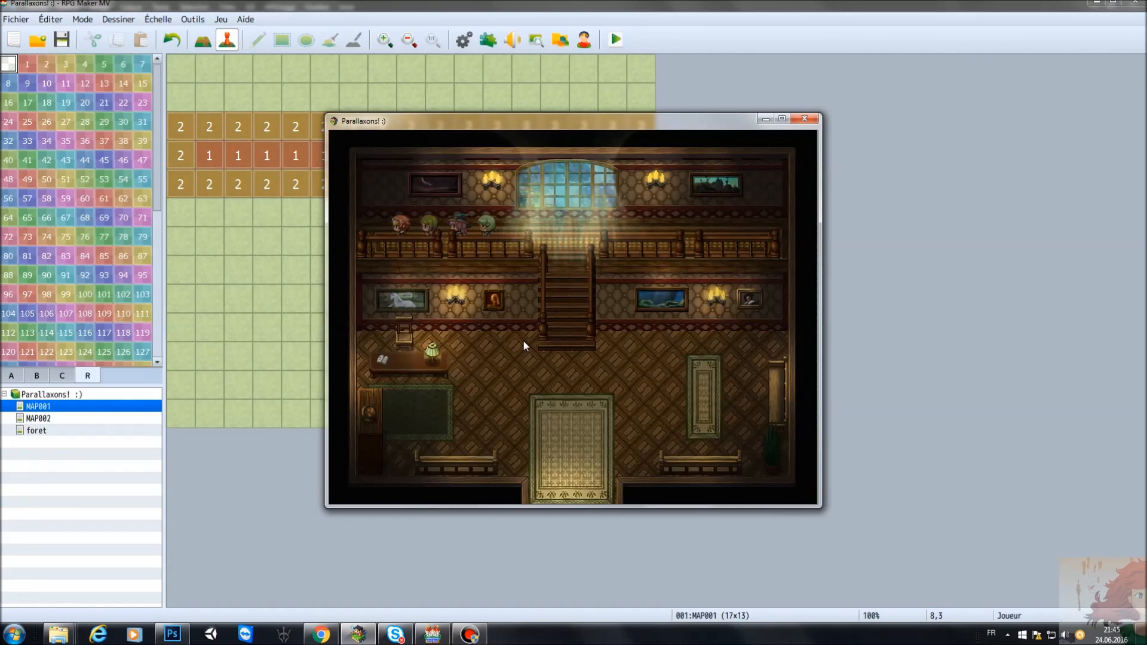
pyautogui.press('Right')
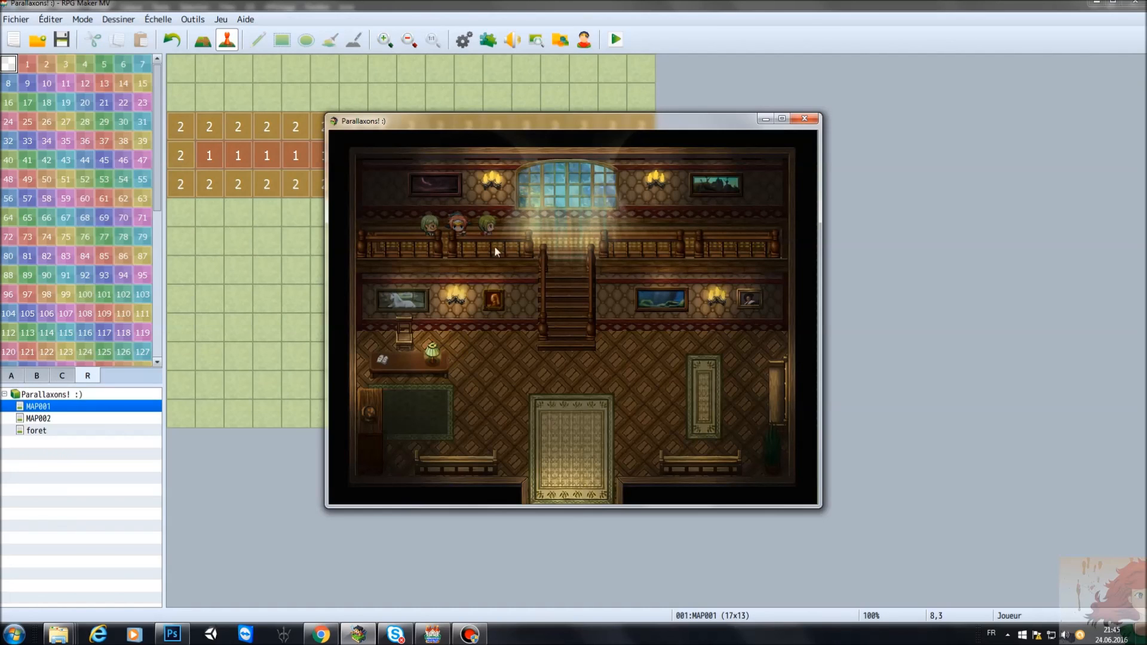
pyautogui.press('Right')
pyautogui.press('Right')
pyautogui.press('Right')
pyautogui.press('Down')
pyautogui.press('Down')
pyautogui.press('Down')
pyautogui.press('Down')
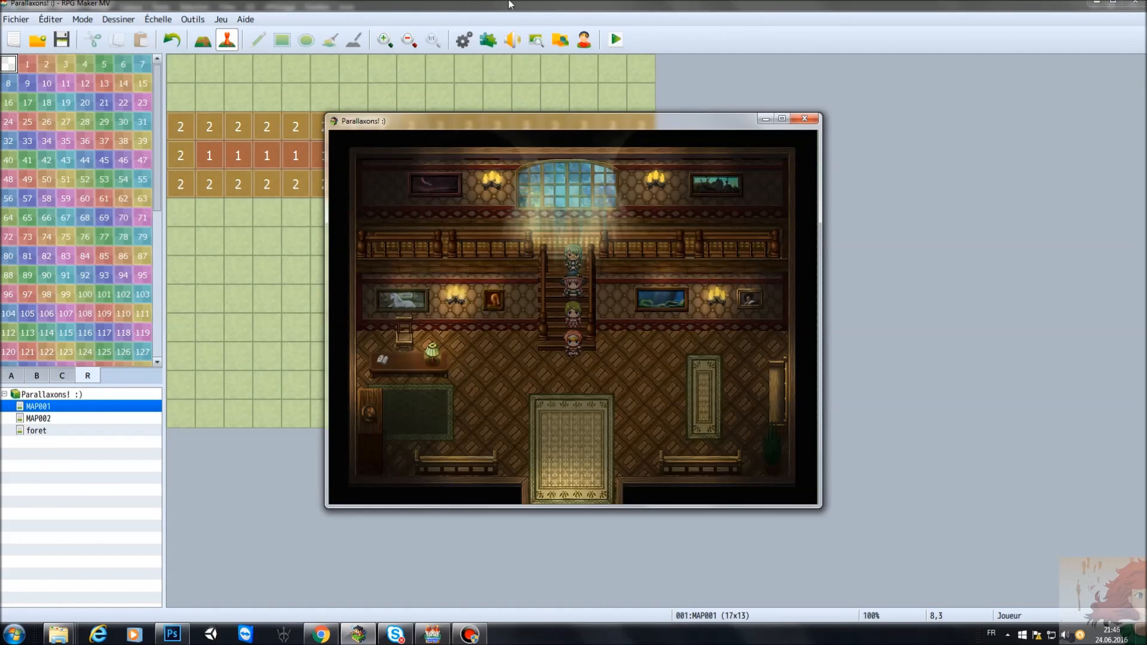
pyautogui.click(816, 122)
# Set the player's starting position on MAP002 at tile 4,6, below the blue flame
pyautogui.click(79, 418)
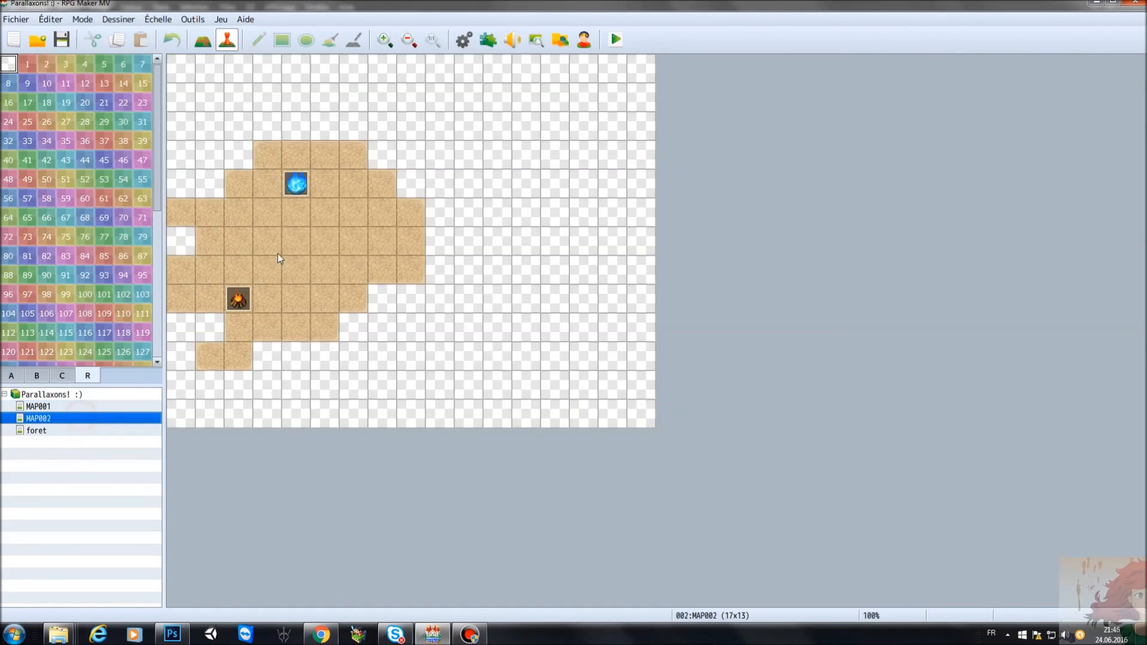
pyautogui.rightClick(298, 236)
pyautogui.moveTo(426, 353)
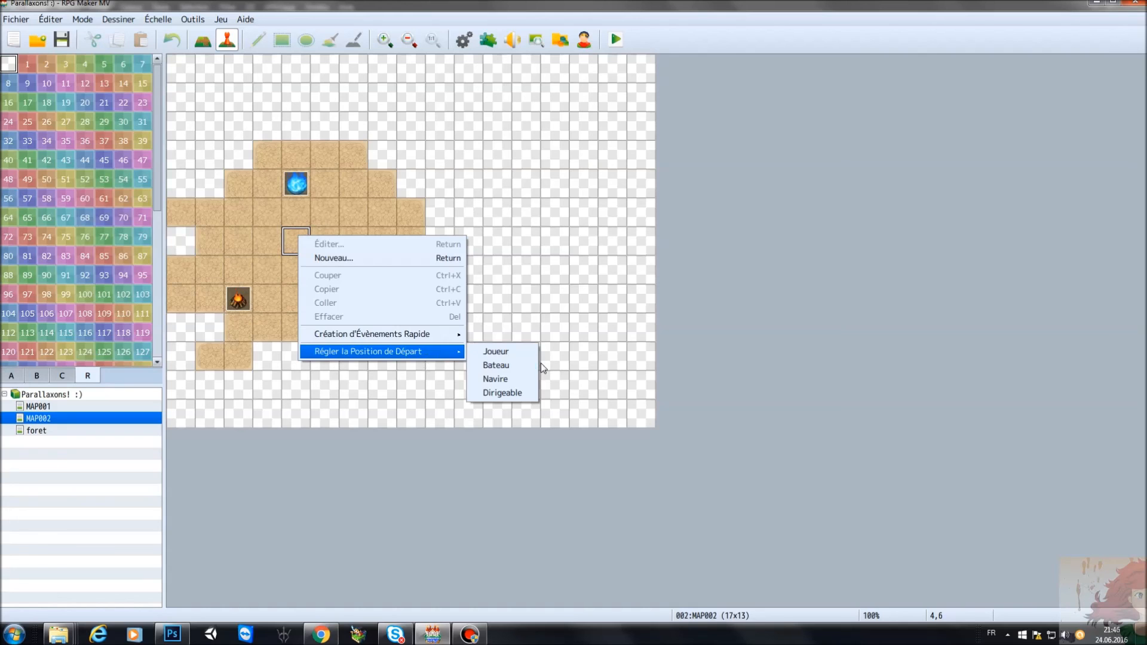
pyautogui.click(496, 351)
# Save the changes and start a new game to playtest MAP002
pyautogui.click(616, 40)
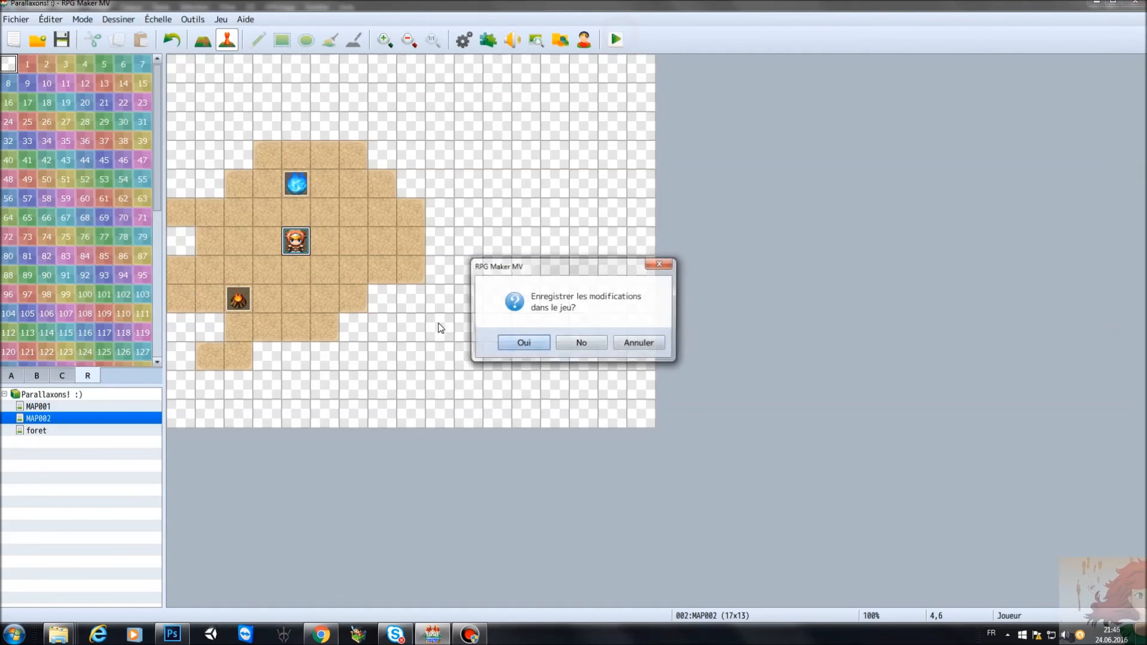
pyautogui.click(524, 343)
pyautogui.press('Return')
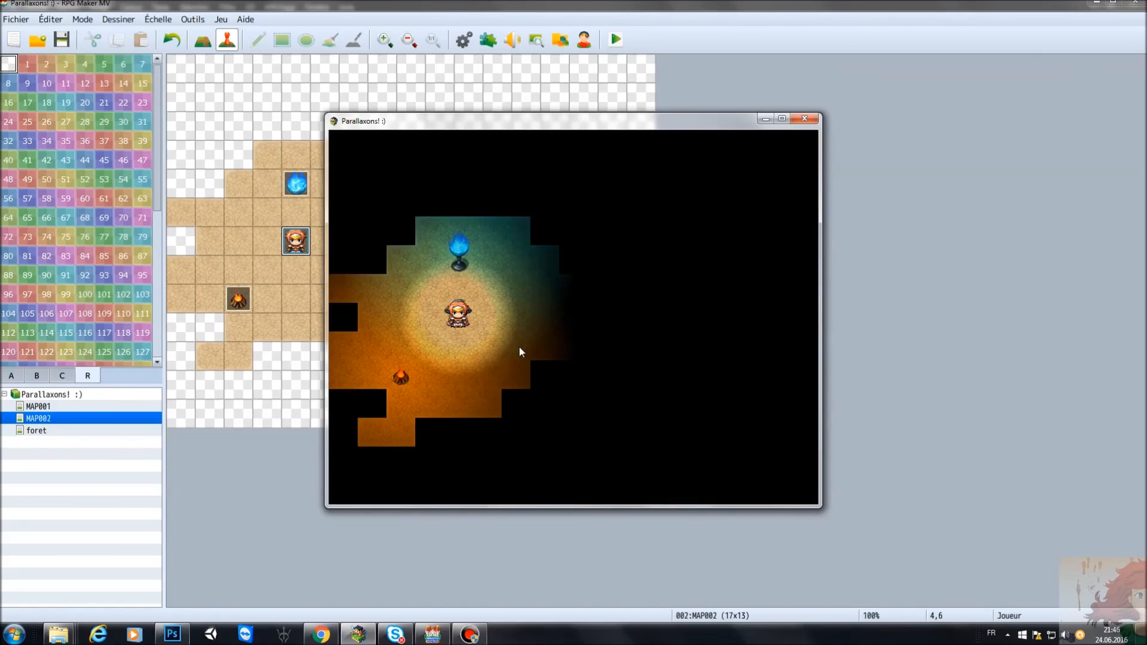
# Walk the party around the blue flame and the campfire to check the lighting on MAP002
pyautogui.press('Right')
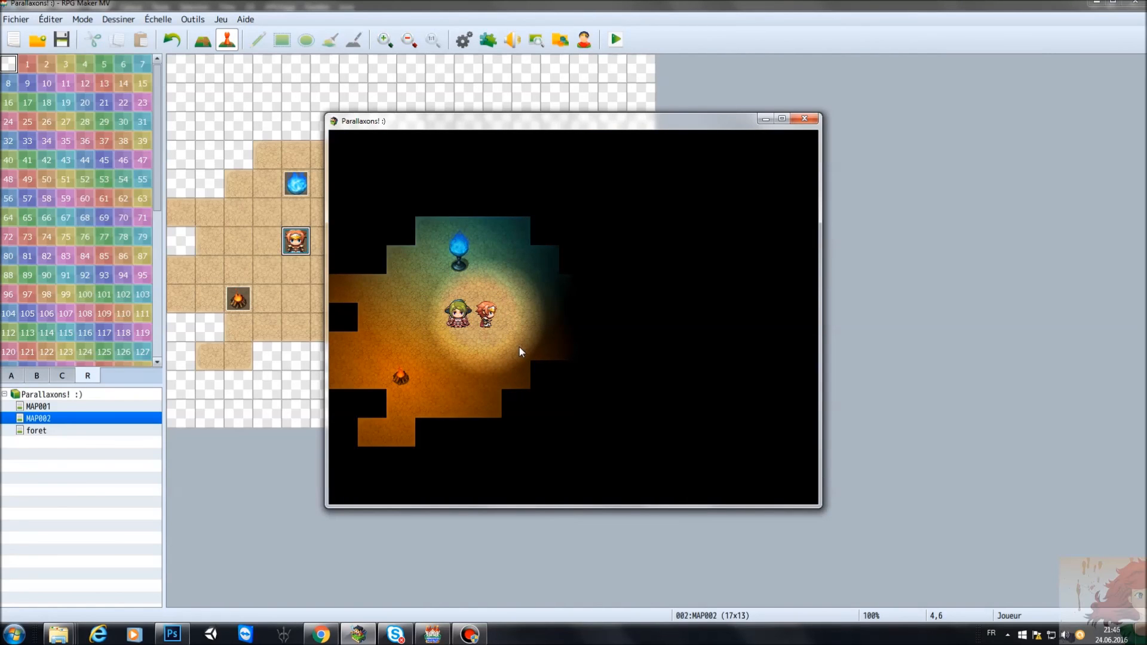
pyautogui.press('Left')
pyautogui.press('Left')
pyautogui.press('Left')
pyautogui.press('Right')
pyautogui.press('Right')
pyautogui.press('Up')
pyautogui.press('Right')
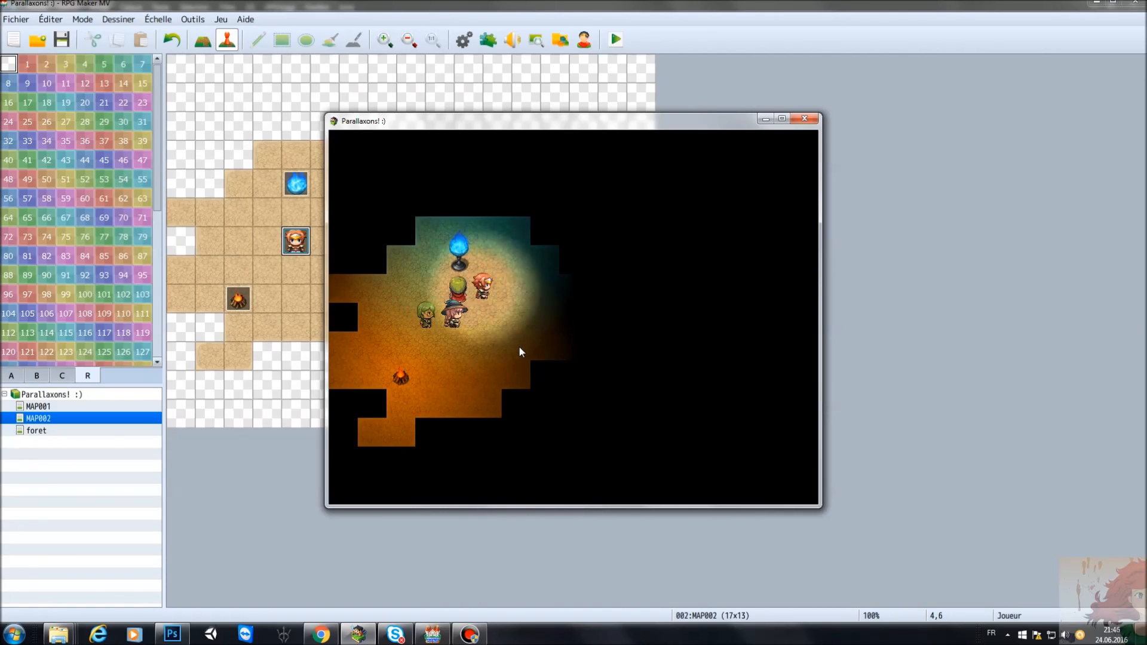
pyautogui.press('Down')
pyautogui.press('Down')
pyautogui.press('Down')
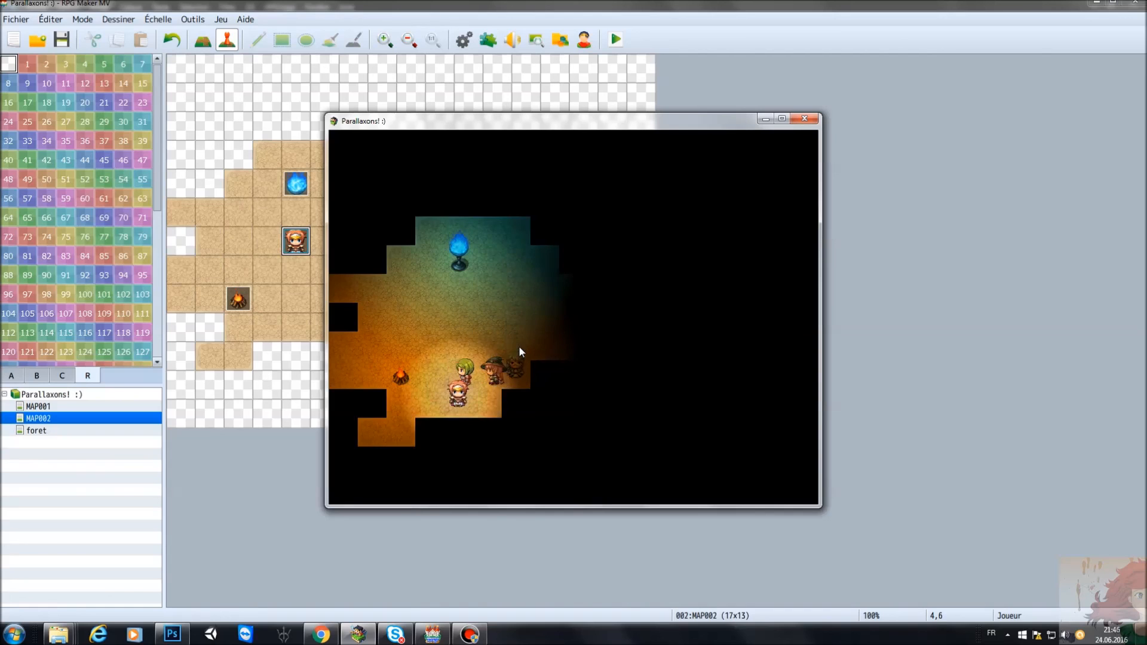
pyautogui.press('Up')
pyautogui.press('Up')
pyautogui.press('Up')
pyautogui.press('Right')
pyautogui.press('Right')
pyautogui.press('Up')
pyautogui.press('Up')
pyautogui.press('Left')
pyautogui.press('Down')
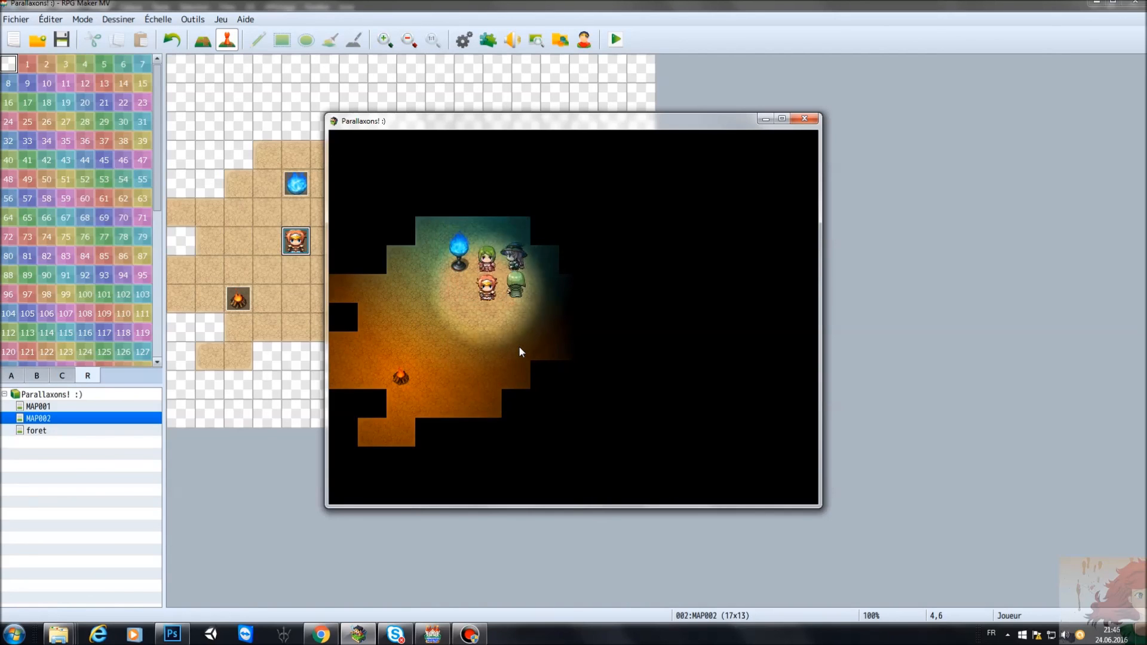
pyautogui.press('Down')
pyautogui.press('Left')
pyautogui.press('Left')
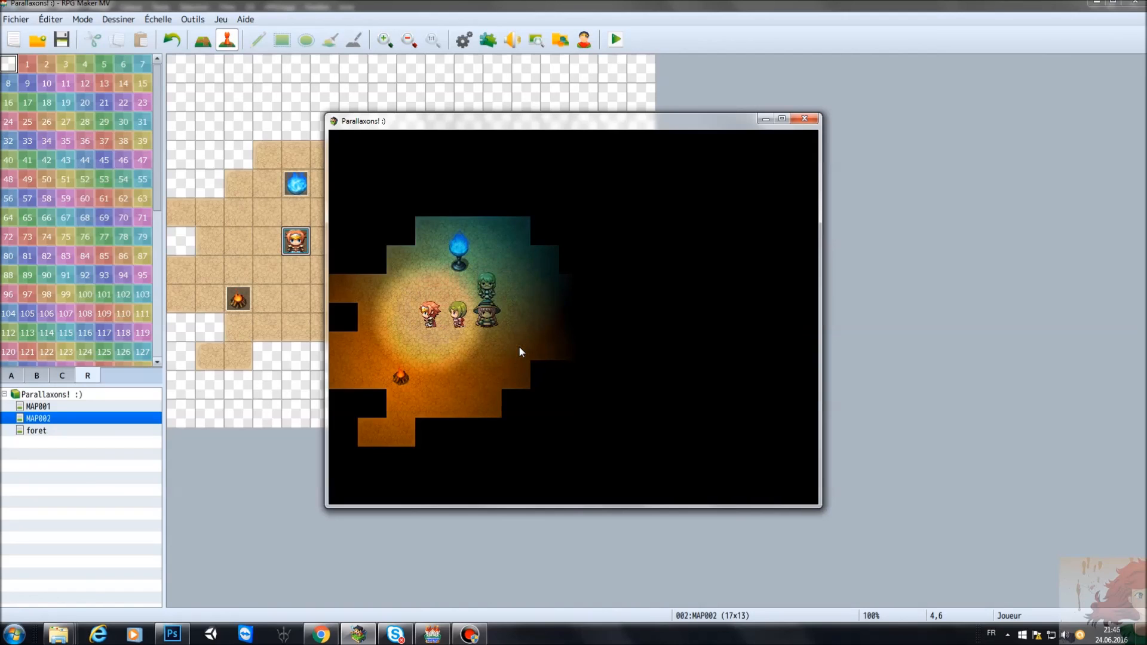